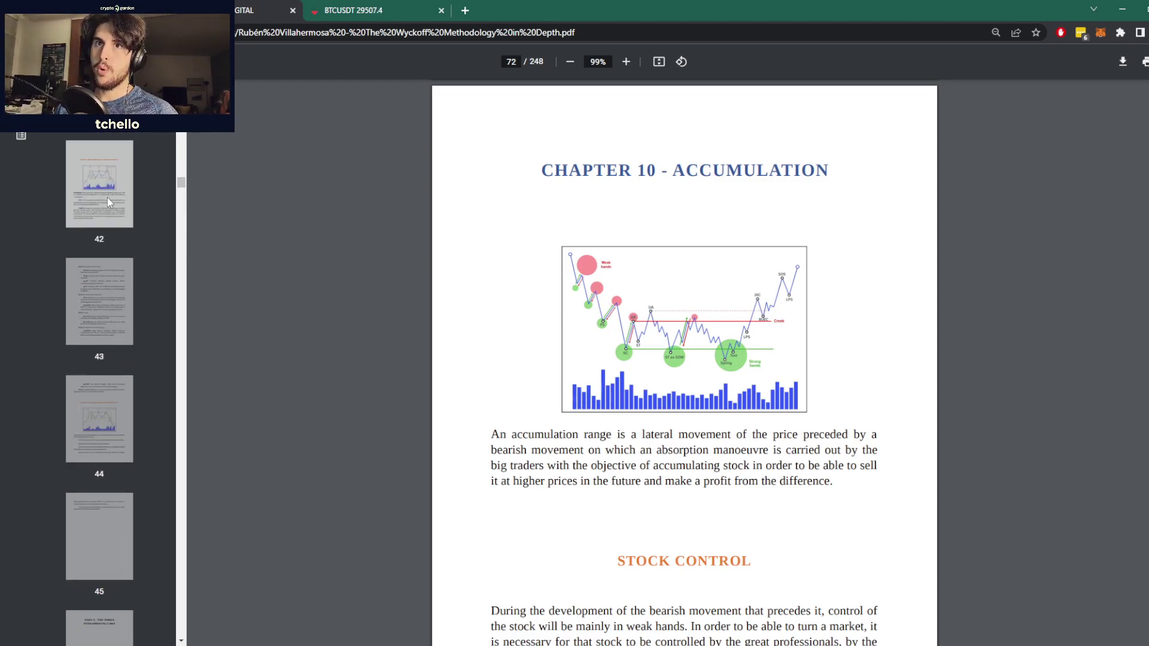
Step: View the Basic Accumulation Structure #2 diagram on page 40 of the PDF, and return to Chapter 10 - Accumulation on page 72
scroll(106, 197, "up", 5)
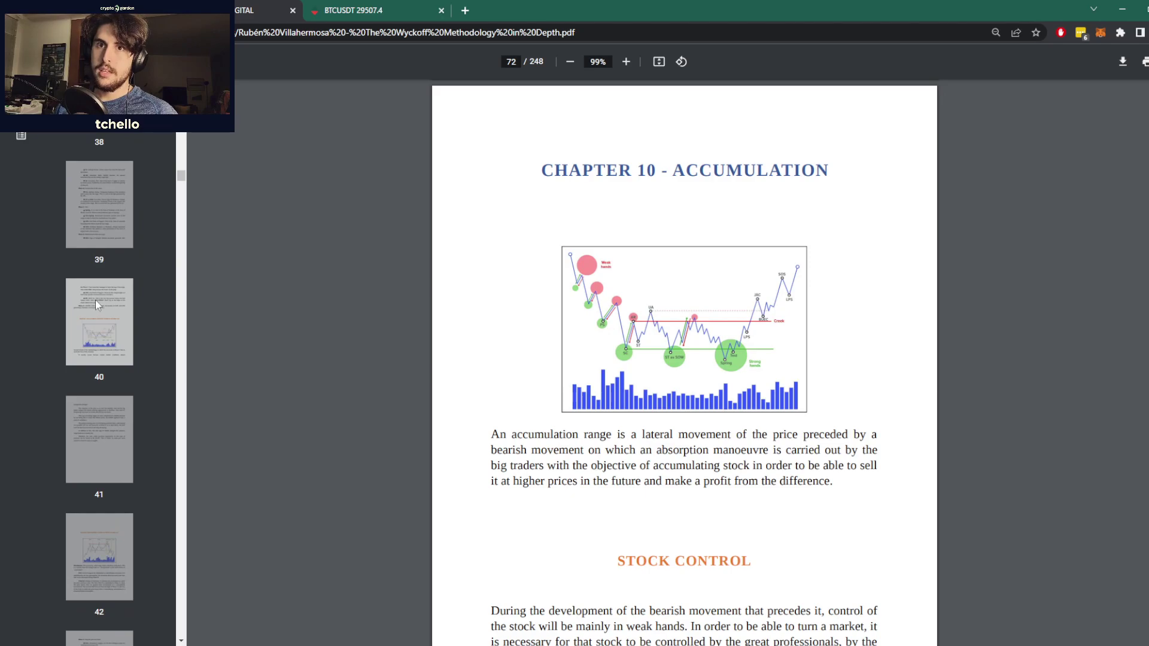
left_click(95, 296)
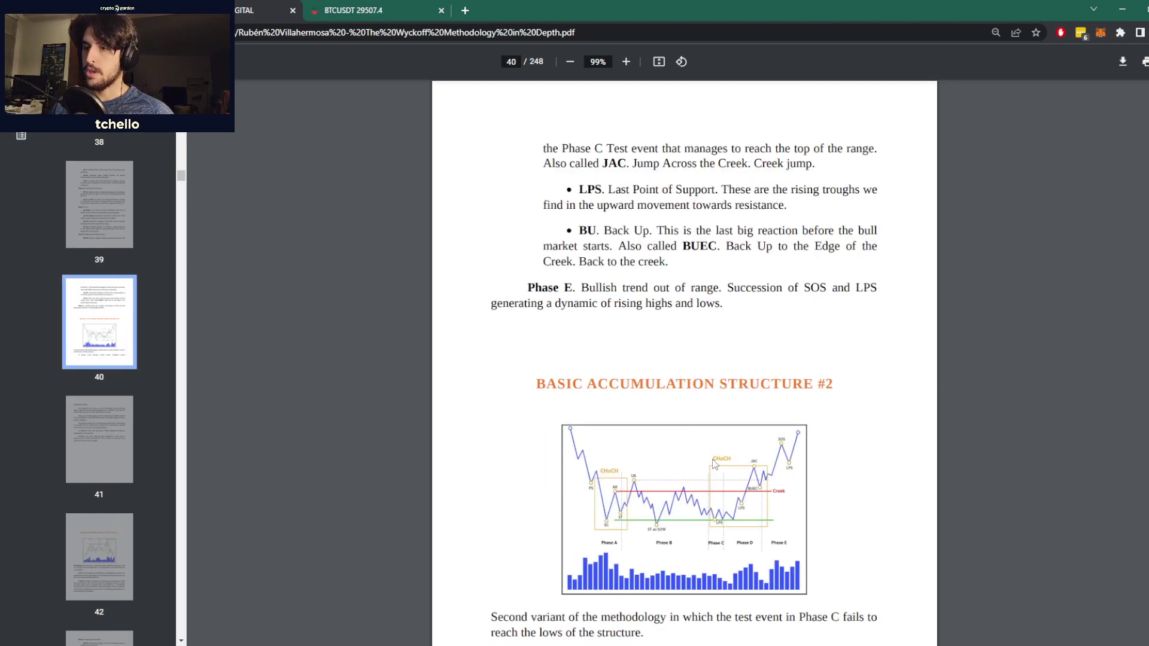
scroll(153, 417, "down", 20)
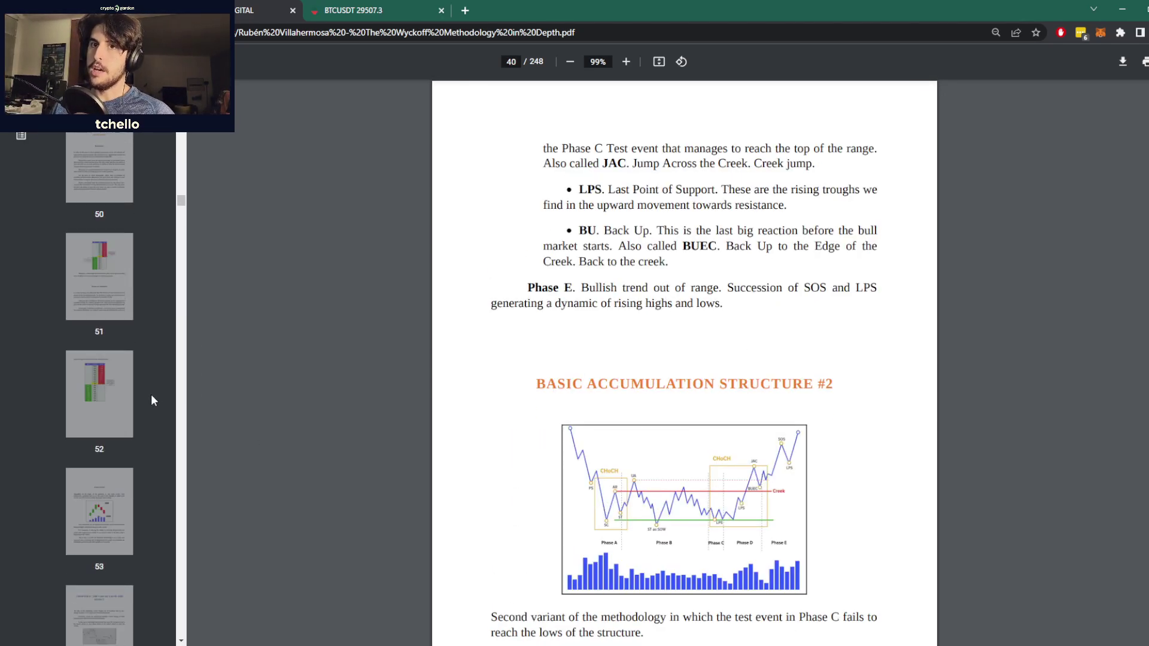
scroll(148, 418, "down", 10)
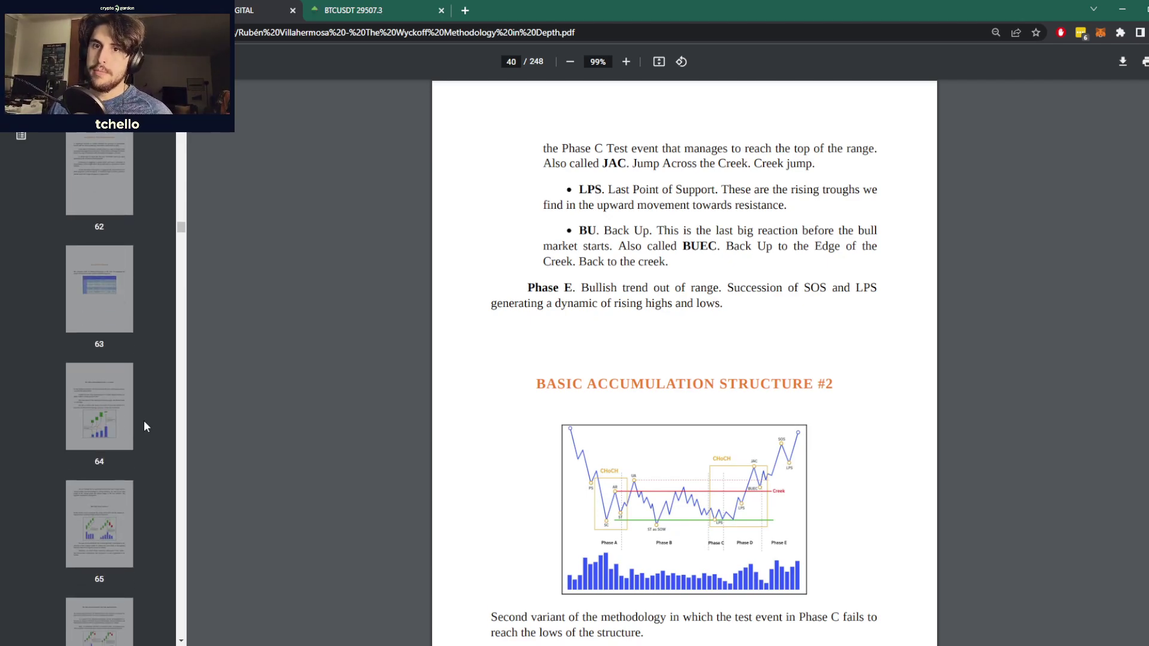
scroll(112, 433, "down", 8)
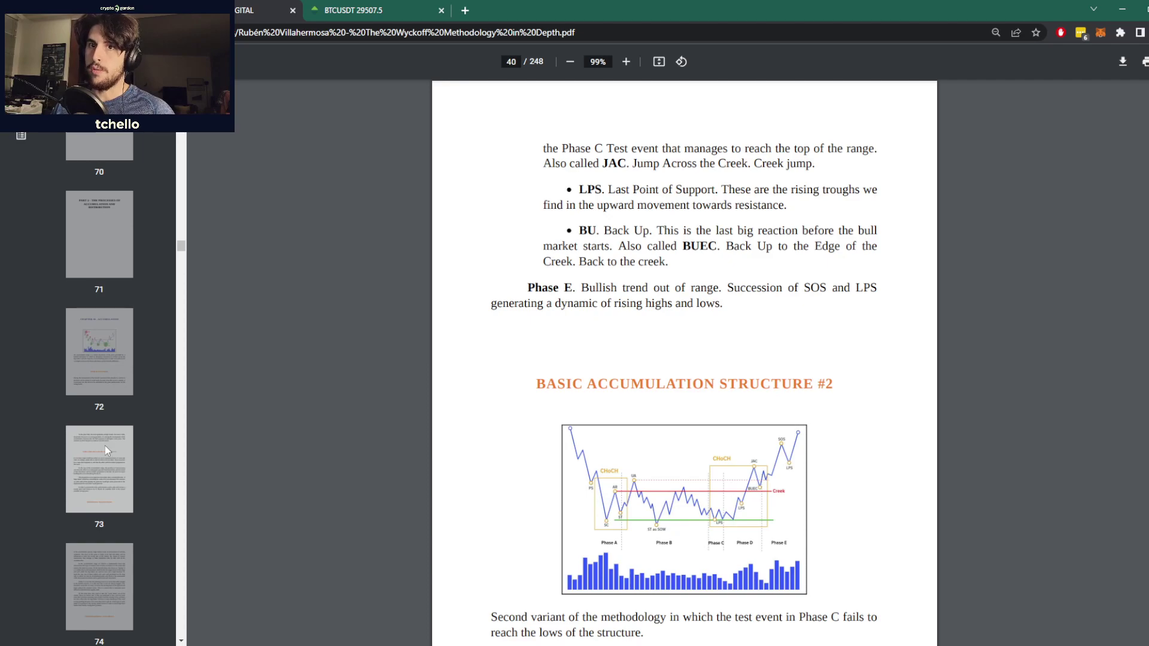
left_click(100, 359)
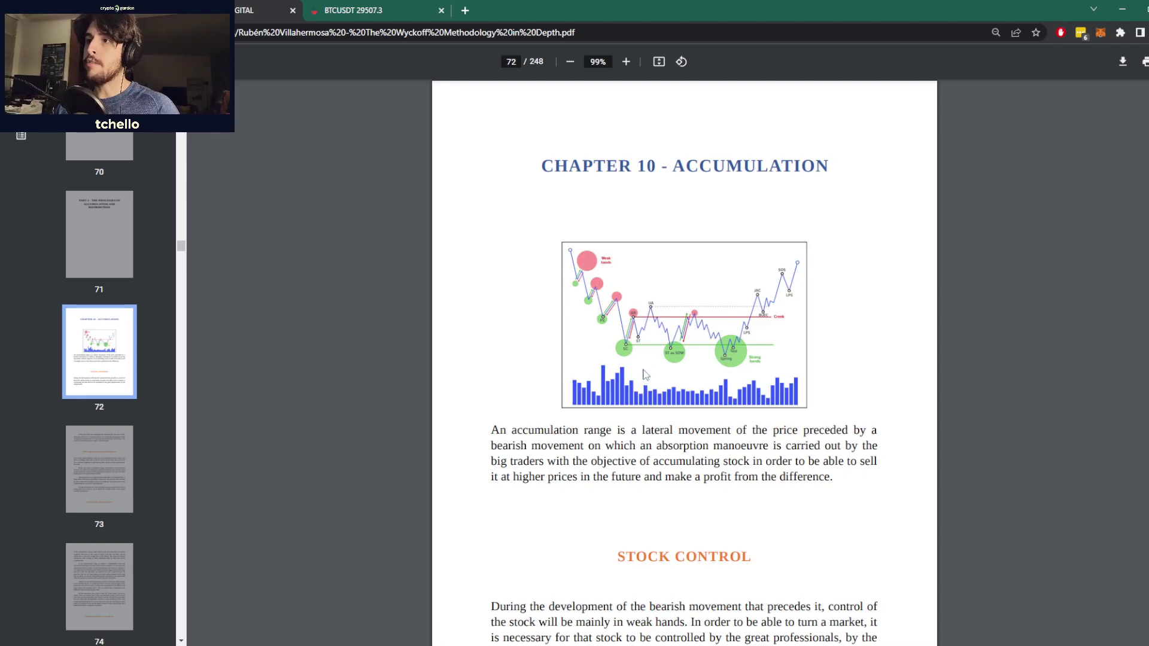
Step: Switch to the TradingView BTCUSD chart and circle the April–May 2021 decline and the May–July 2021 range with the Brush
left_click(90, 10)
scroll(513, 281, "down", 7)
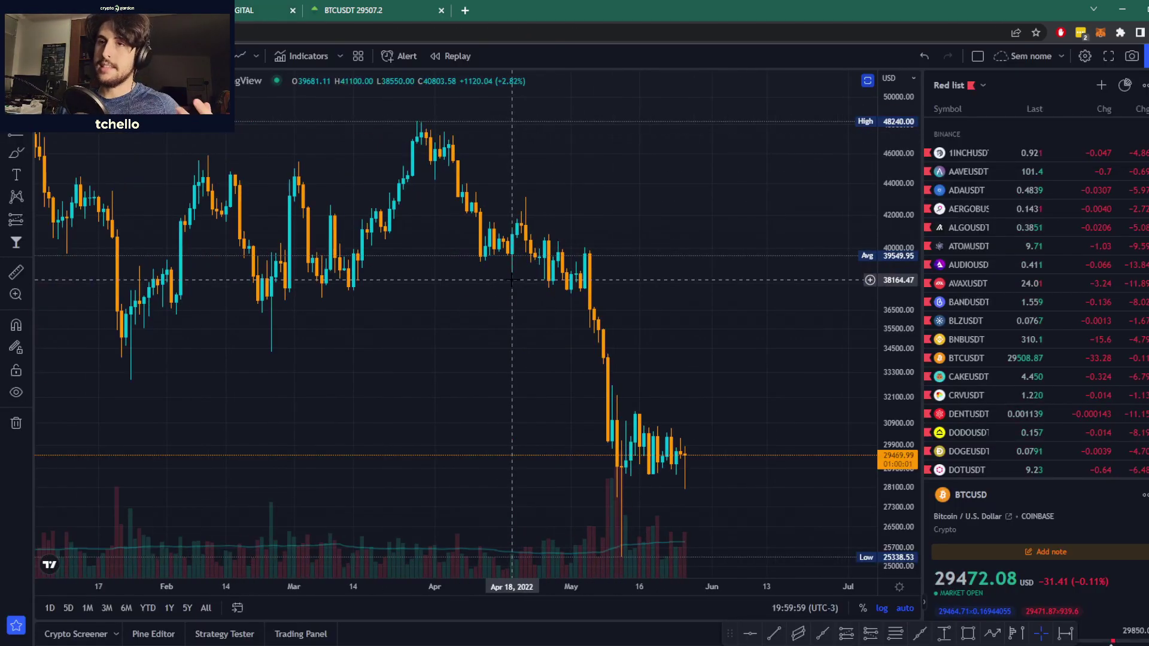
scroll(513, 331, "down", 4)
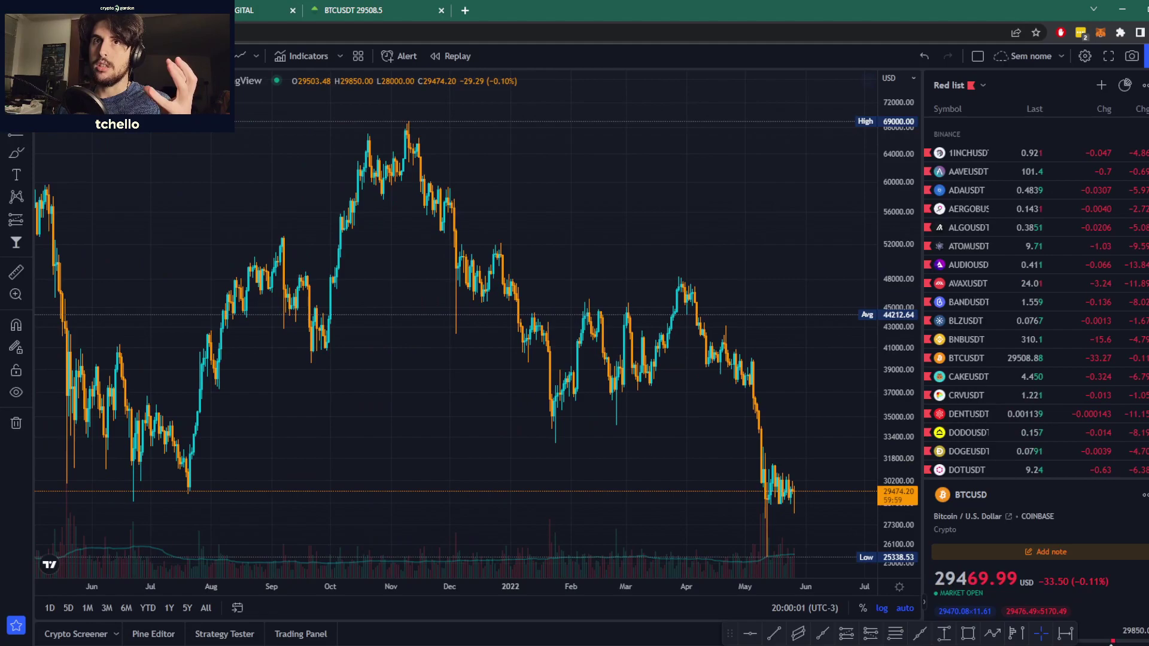
left_click(29, 85)
left_click_drag(176, 189, 536, 186)
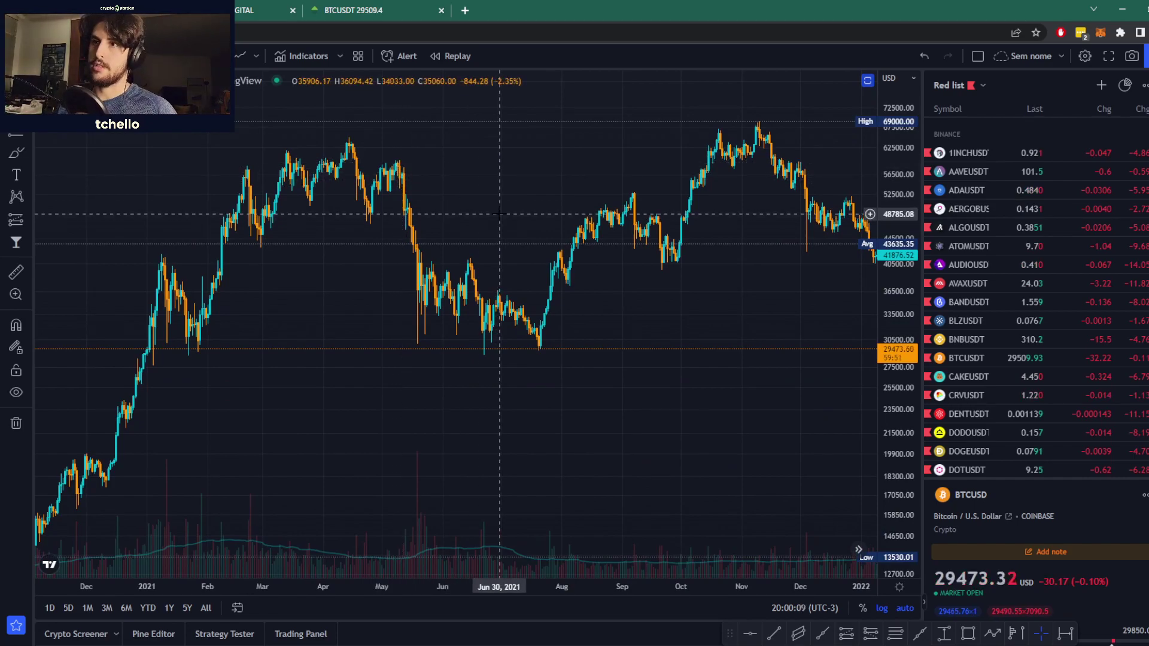
left_click(17, 152)
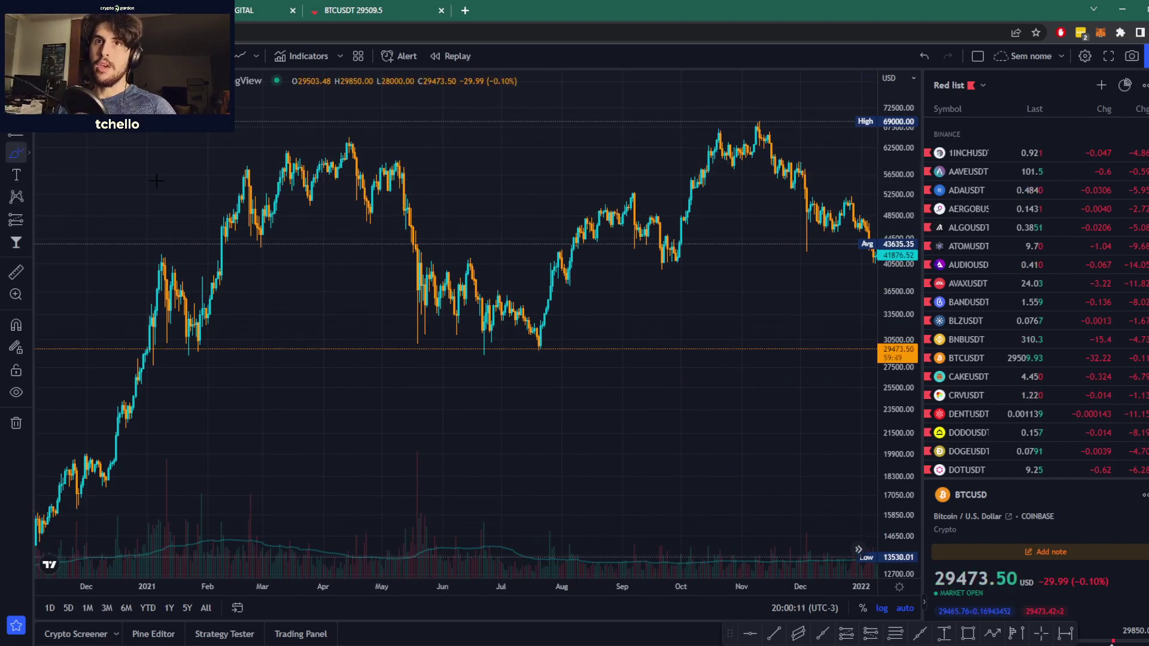
mouse_move(339, 139)
left_mouse_down()
mouse_move(378, 262)
mouse_move(416, 321)
mouse_move(440, 246)
mouse_move(378, 133)
mouse_move(345, 130)
left_mouse_up()
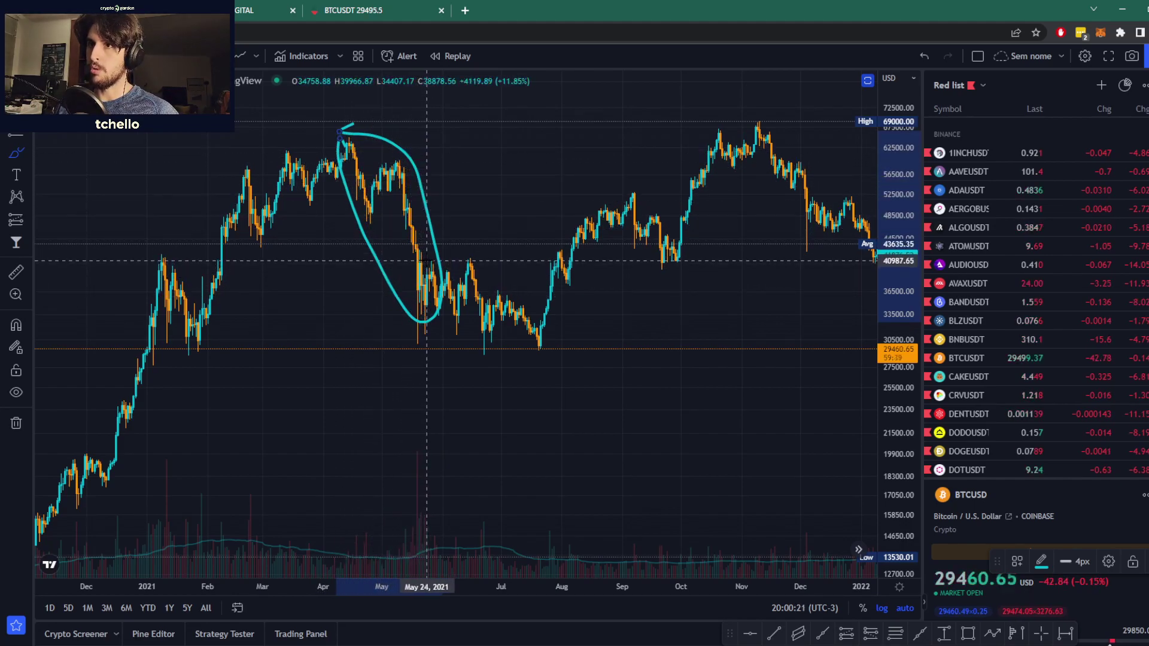
mouse_move(530, 290)
left_mouse_down()
mouse_move(421, 267)
mouse_move(418, 306)
mouse_move(499, 355)
mouse_move(559, 340)
mouse_move(531, 287)
left_mouse_up()
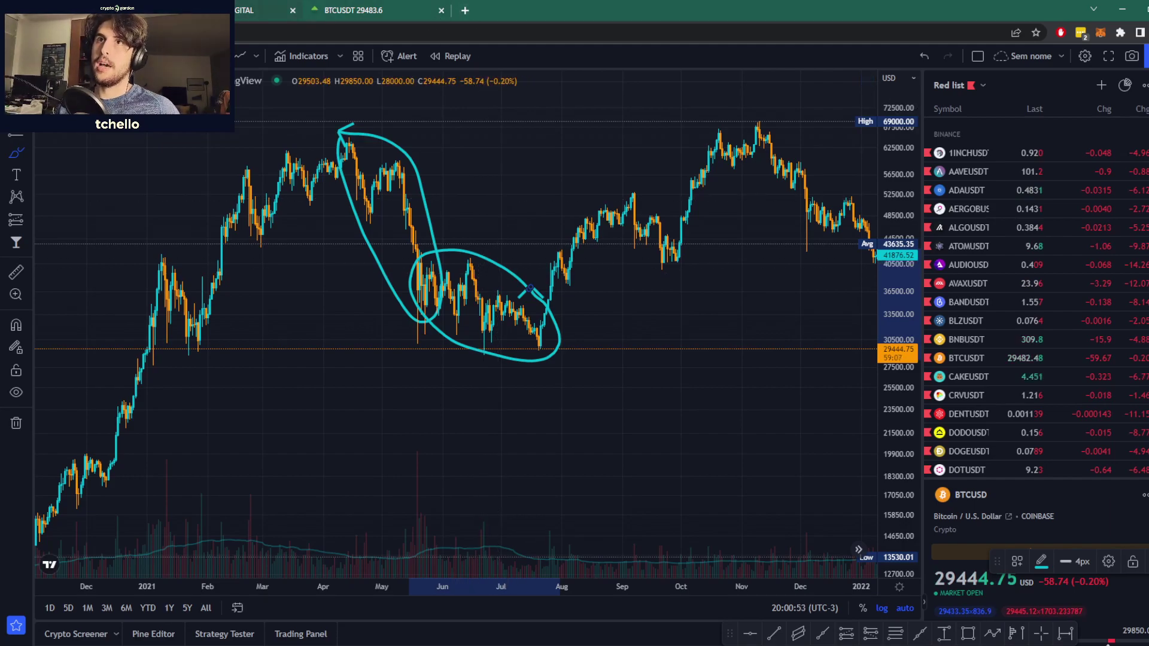
Step: Switch to the Wyckoff Methodology PDF and read the Stock Control section of Chapter 10
left_click(203, 10)
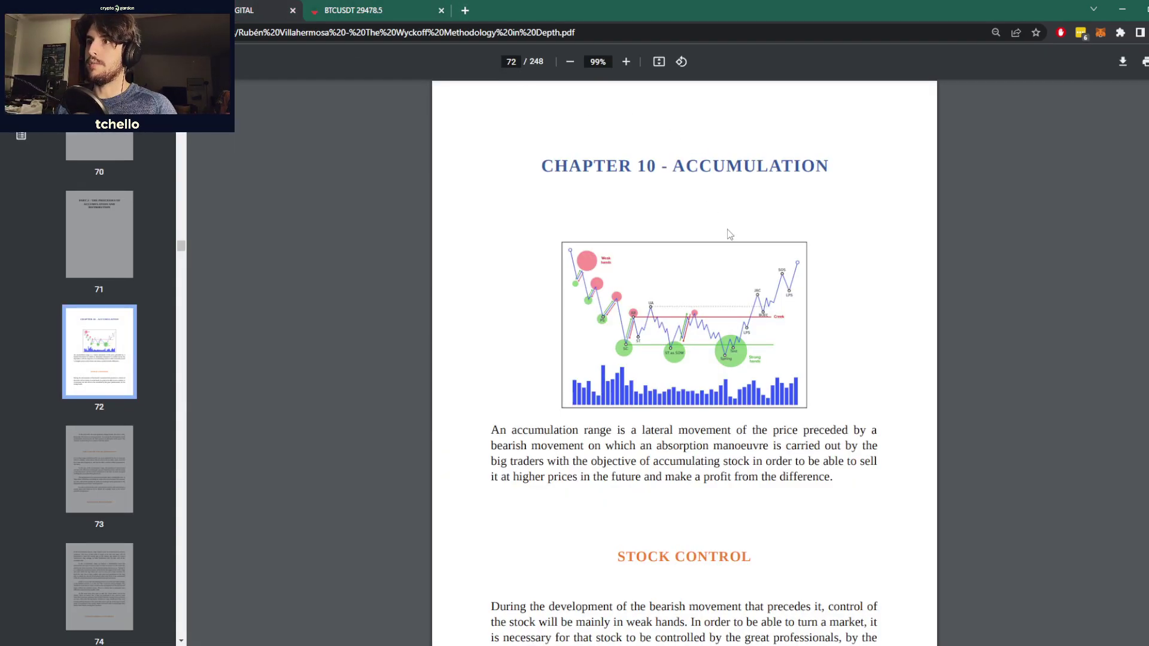
scroll(778, 341, "down", 4)
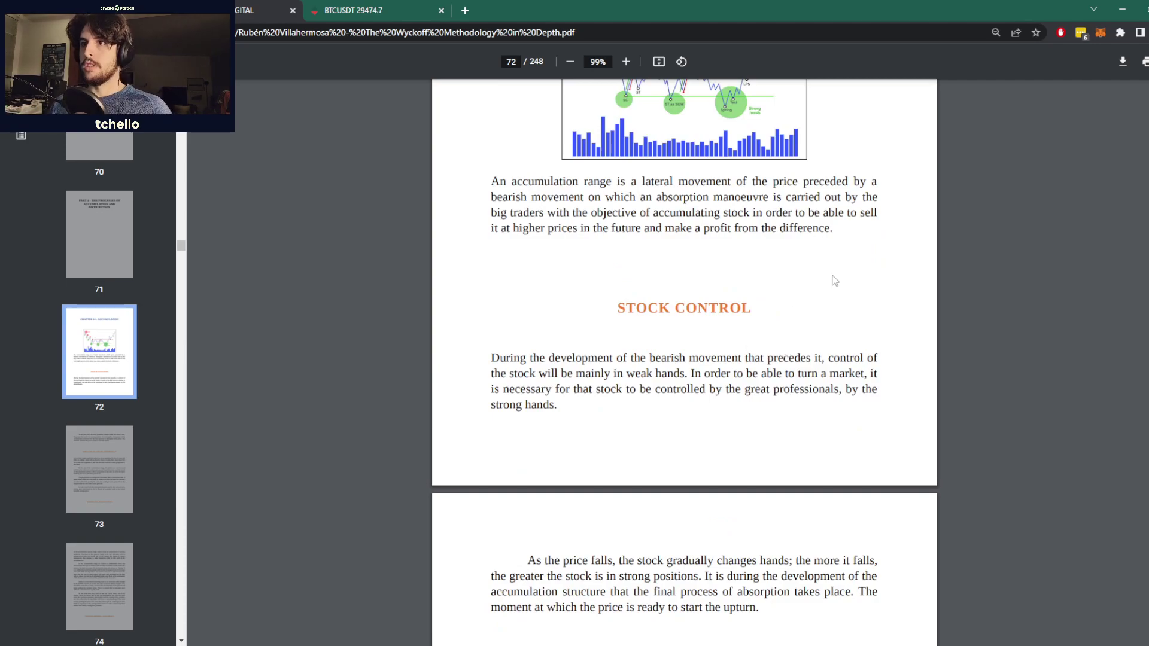
scroll(843, 311, "down", 3)
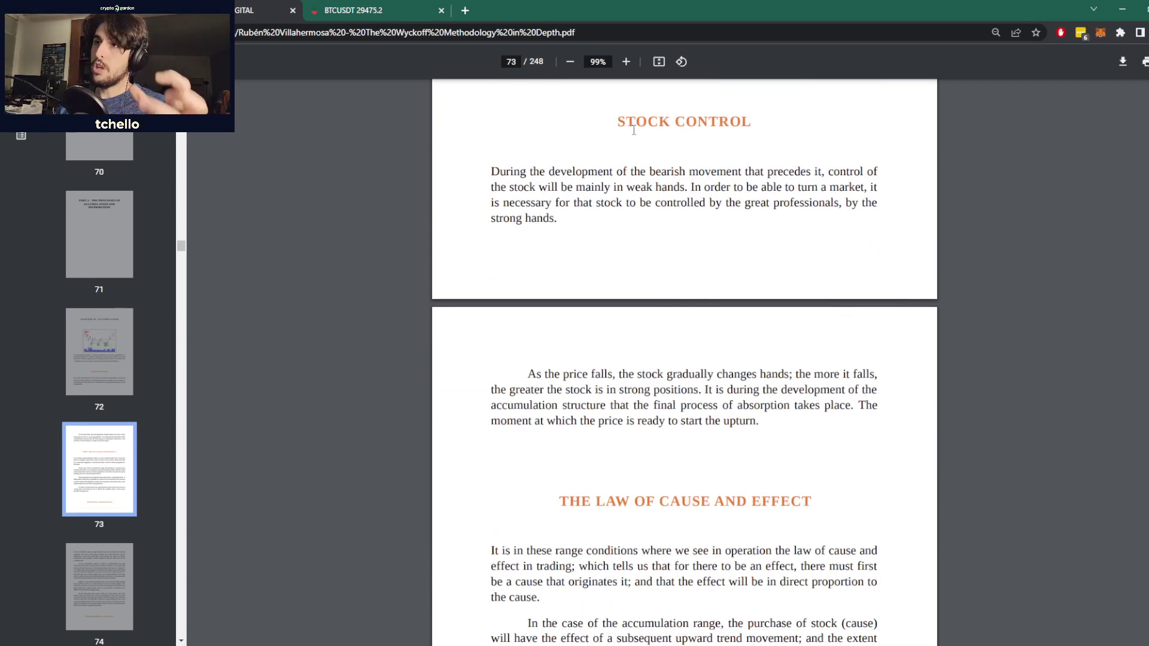
Step: Switch to the BTCUSD chart and examine the two circled areas between April and July 2021 up close
left_click(120, 10)
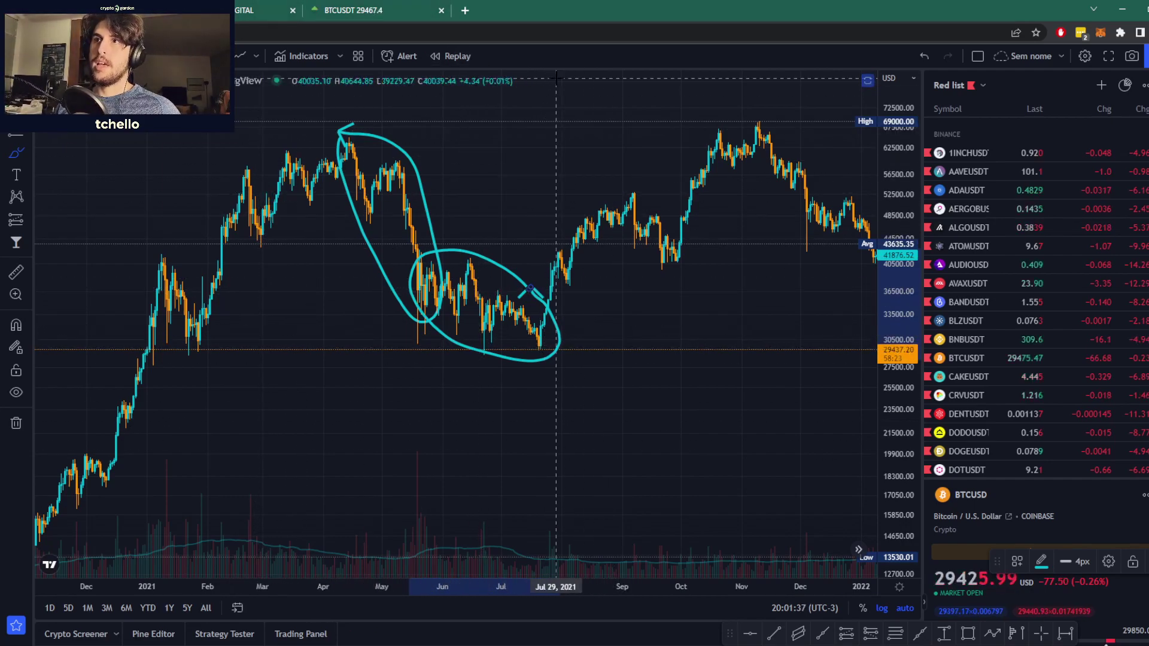
scroll(467, 180, "up", 5)
left_click_drag(115, 163, 562, 197)
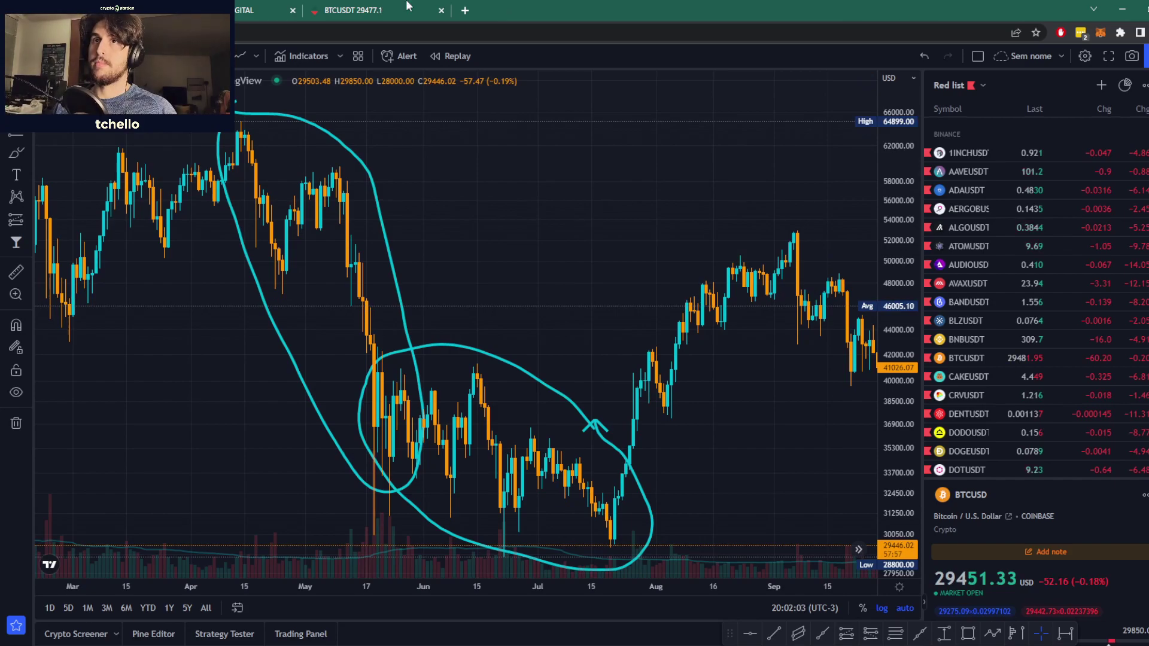
Step: Read The Law of Cause and Effect on page 73 of the PDF, and compare it with the circled range and following rally on BTCUSD
left_click(203, 10)
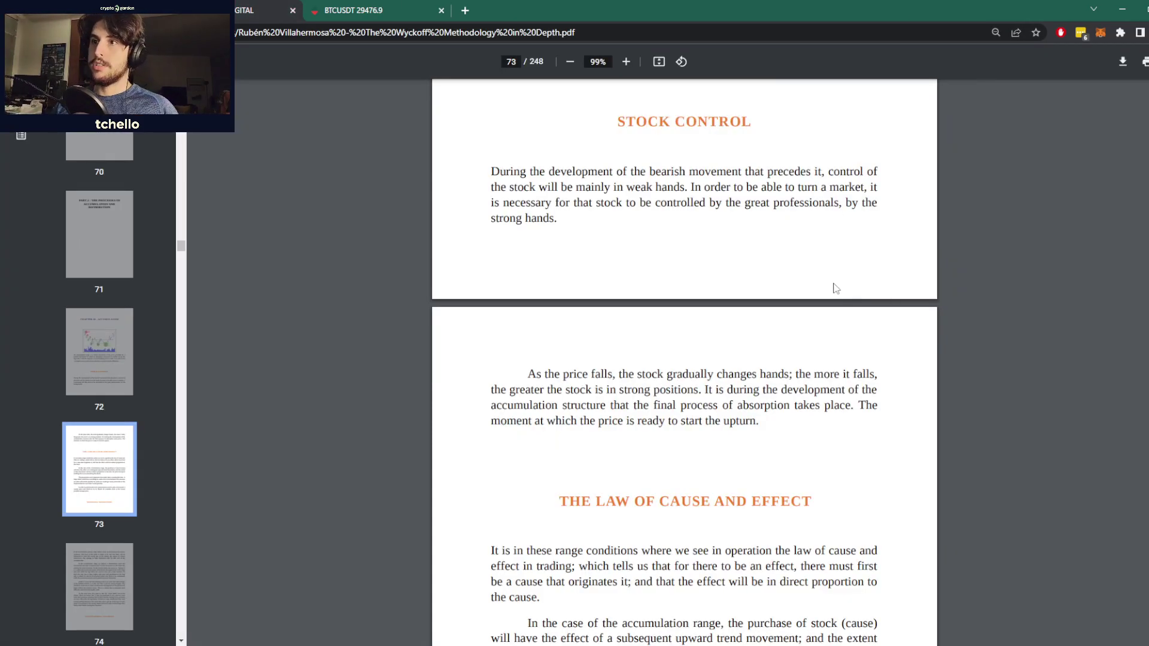
scroll(842, 287, "down", 4)
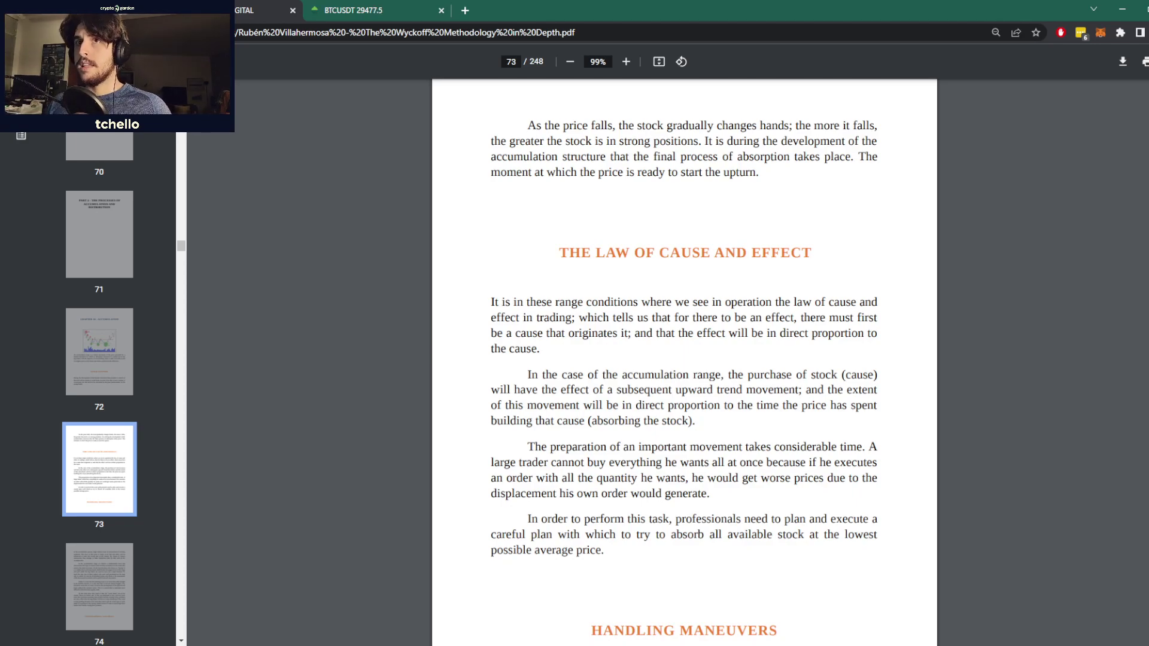
key("ctrl+shift+Tab")
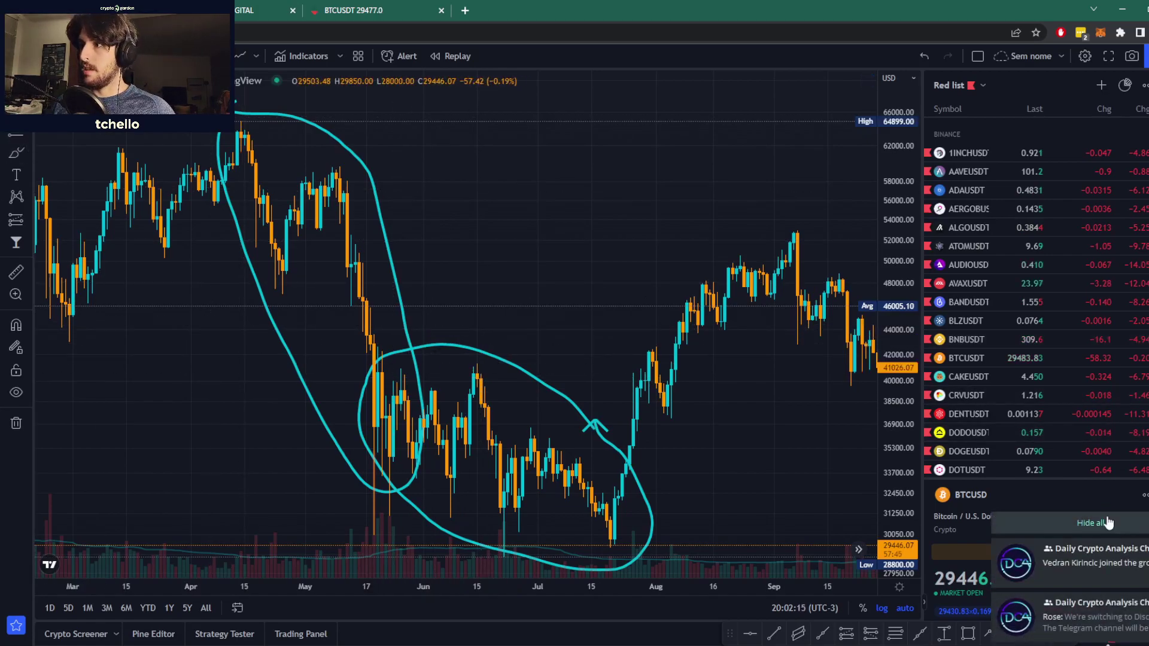
left_click(10, 149)
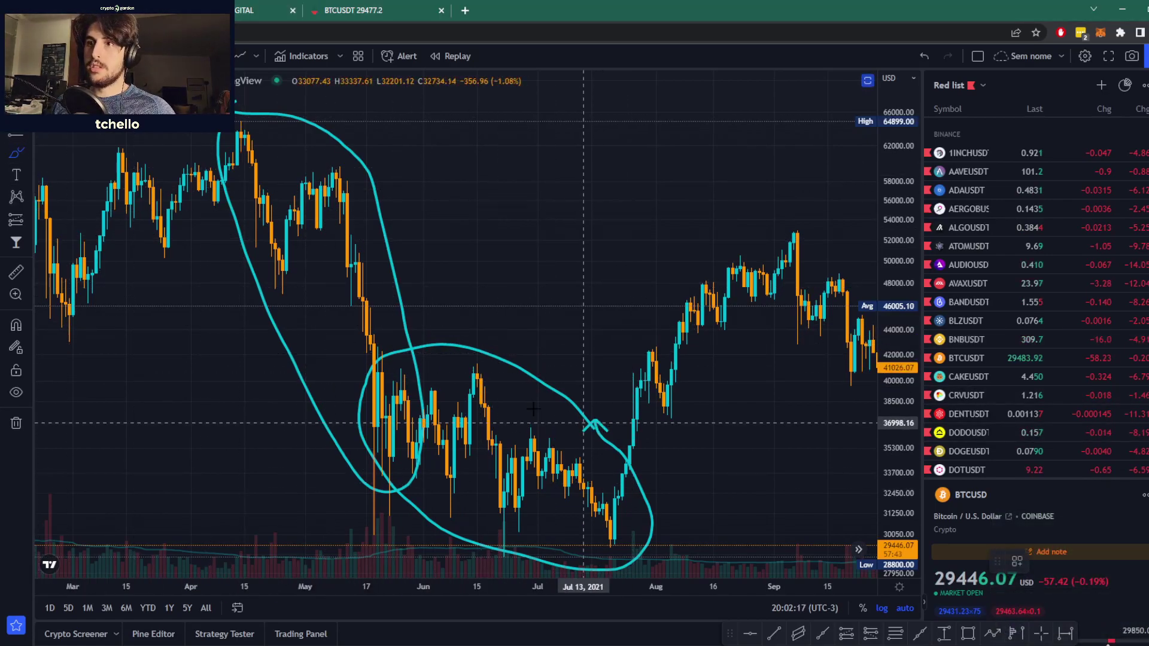
scroll(613, 464, "down", 5)
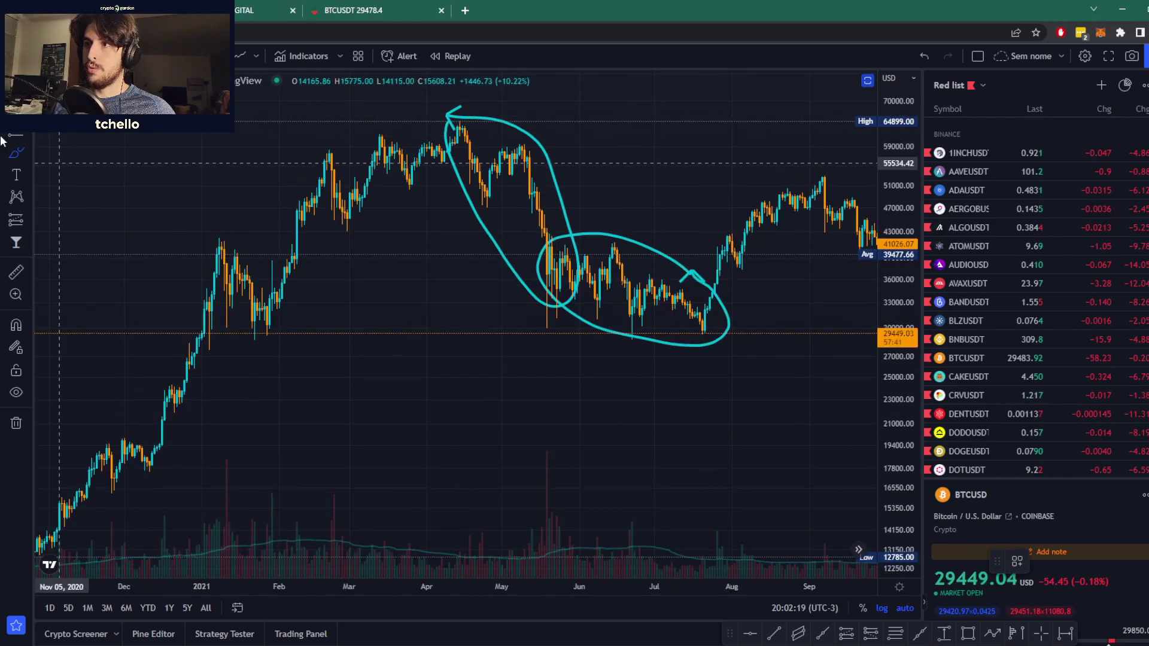
key("Escape")
mouse_move(627, 414)
left_mouse_down()
mouse_move(512, 413)
mouse_move(450, 380)
left_mouse_up()
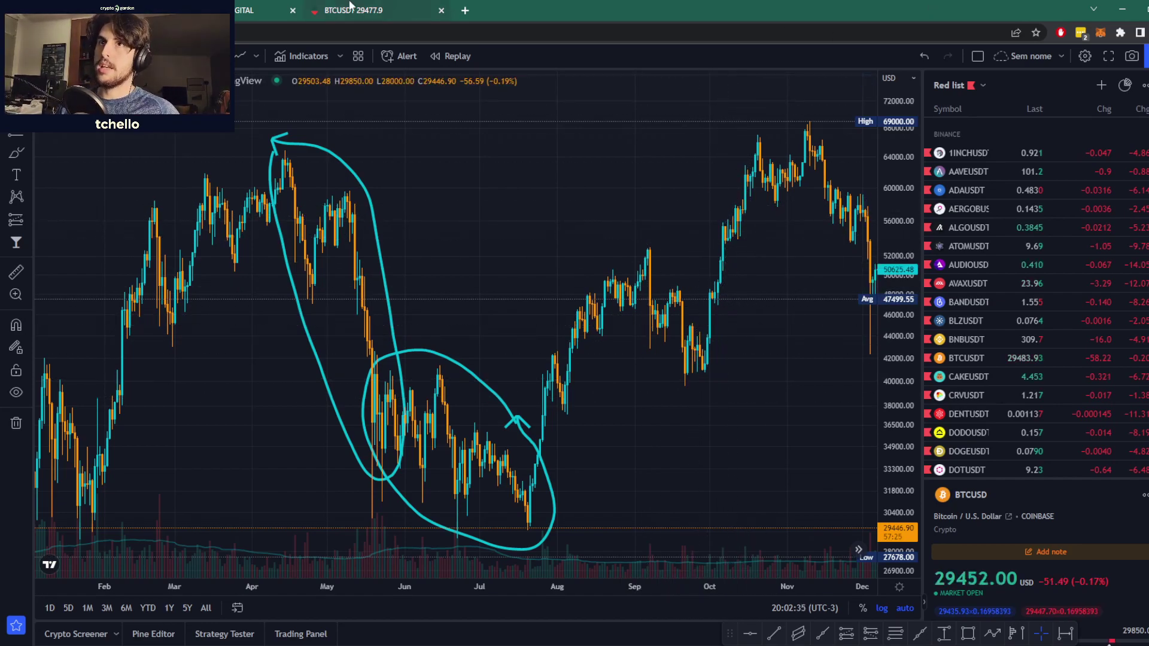
Step: Switch to the PDF and read on from The Law of Cause and Effect through Handling Maneuvers to Counterparty, Liquidity on page 75
left_click(204, 9)
scroll(737, 556, "down", 7)
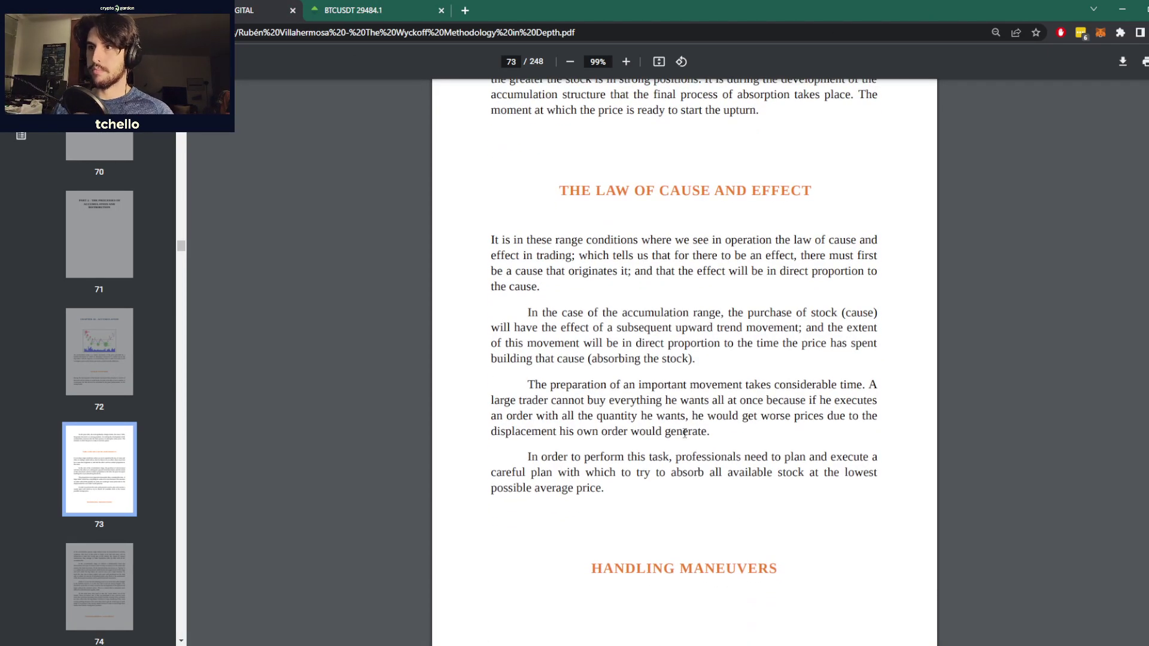
scroll(685, 432, "down", 2)
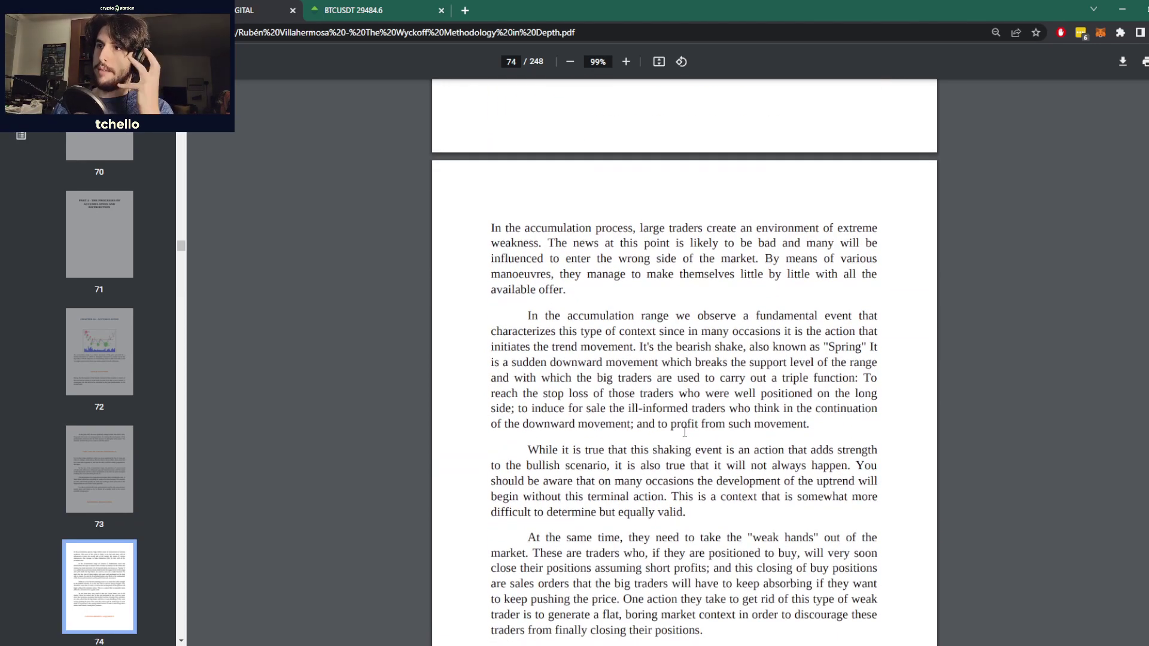
scroll(684, 432, "down", 2)
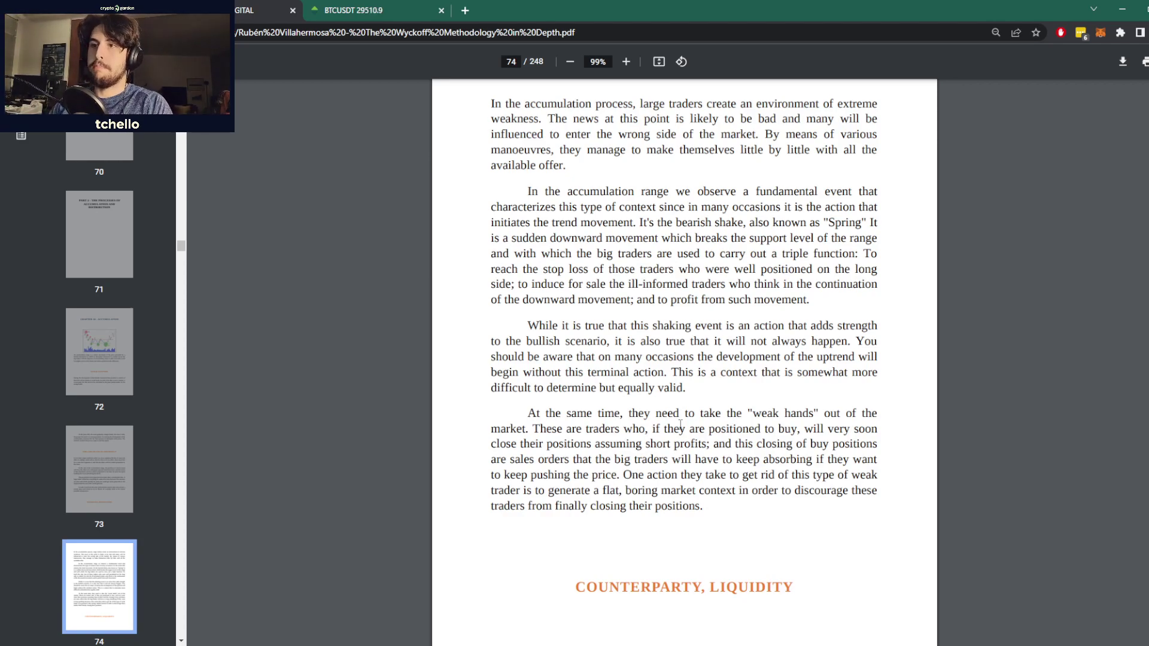
scroll(680, 424, "down", 3)
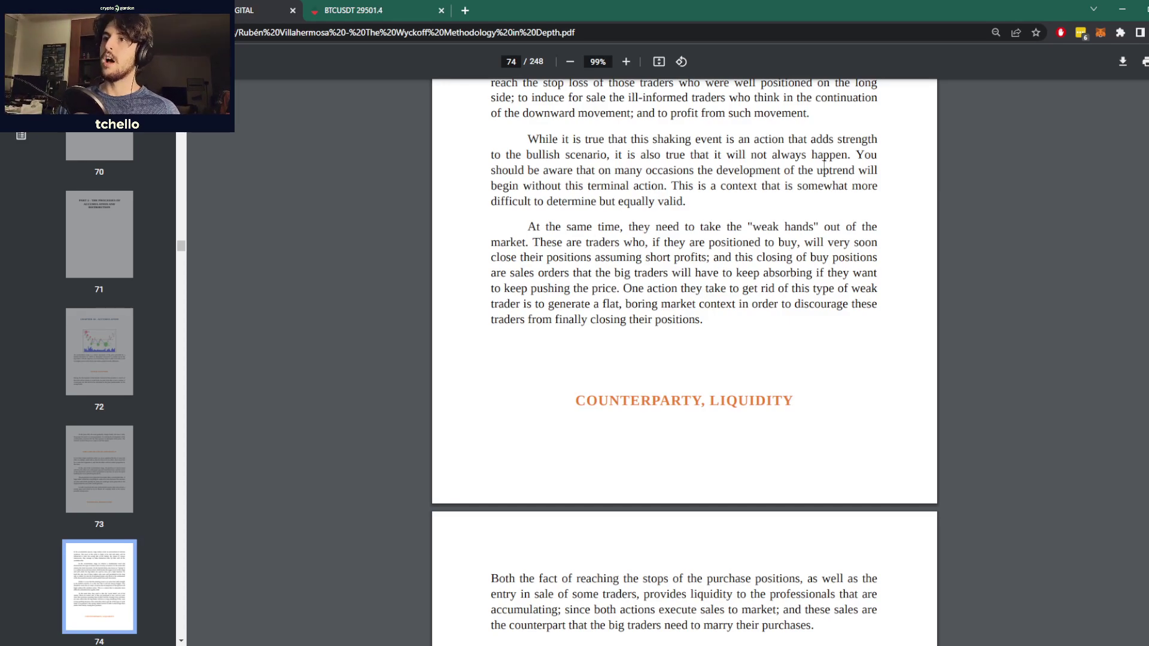
scroll(847, 236, "down", 5)
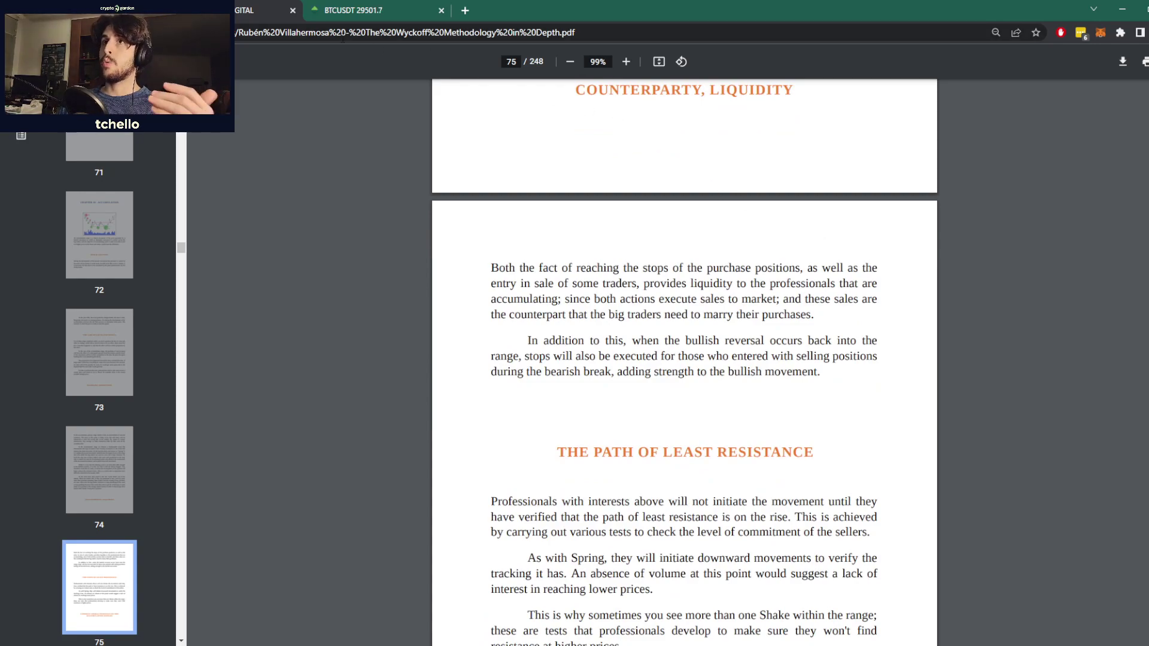
Step: Switch to the BTCUSD chart and delete both freehand circles around the 2021 decline and range
left_click(90, 10)
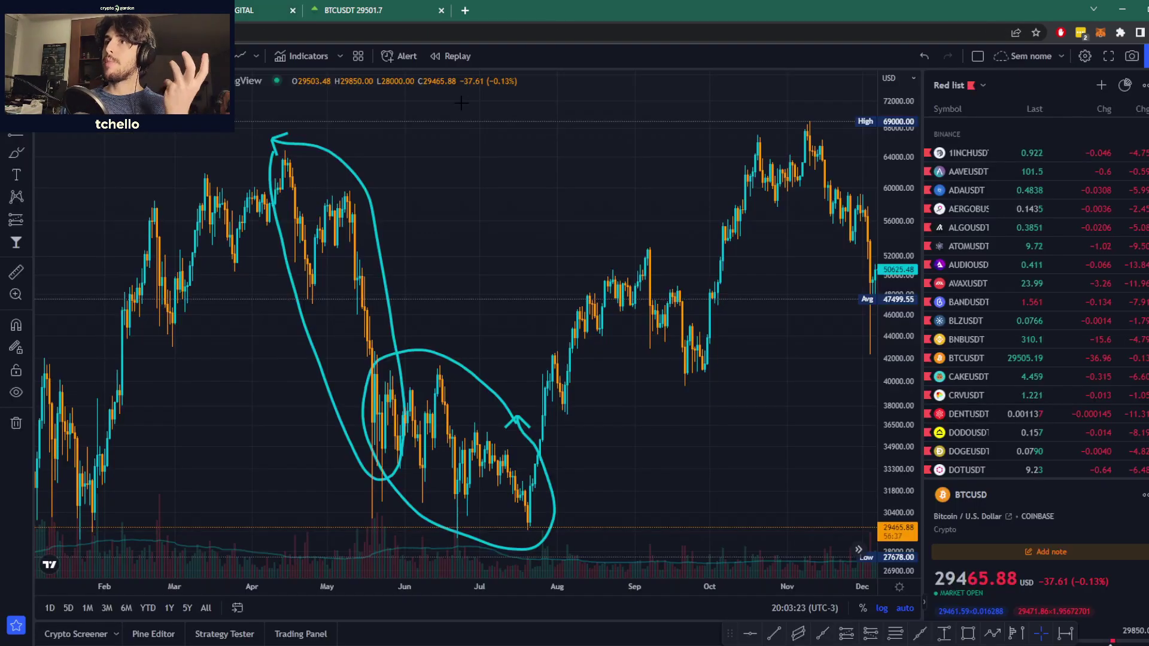
left_click(30, 86)
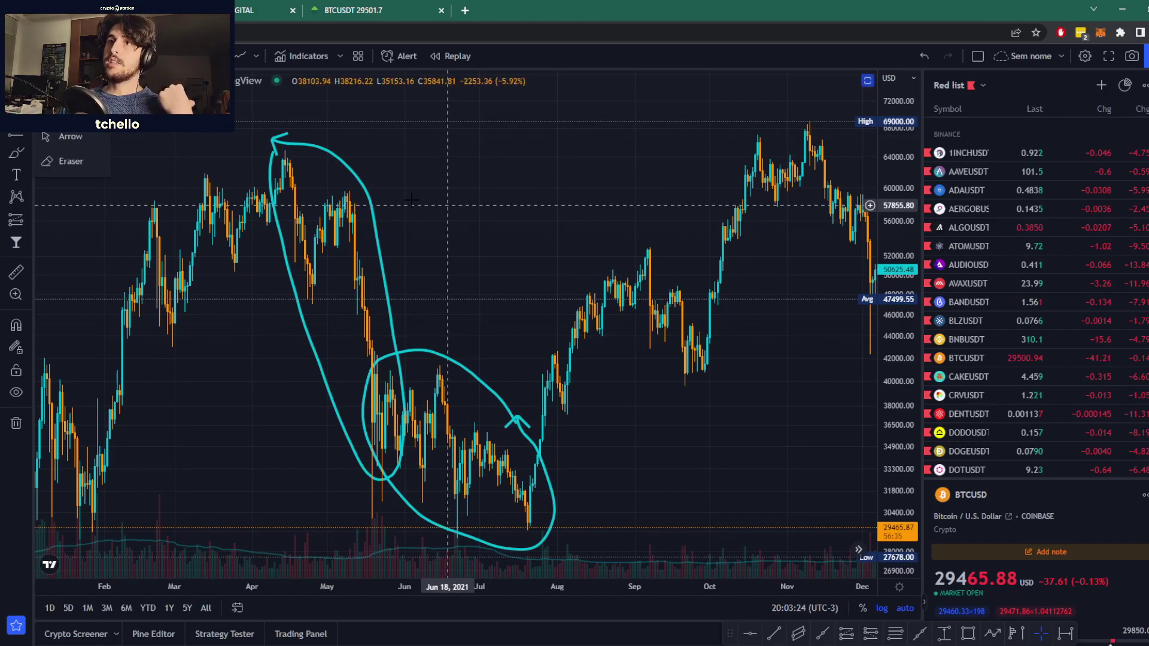
left_click(363, 188)
key("Delete")
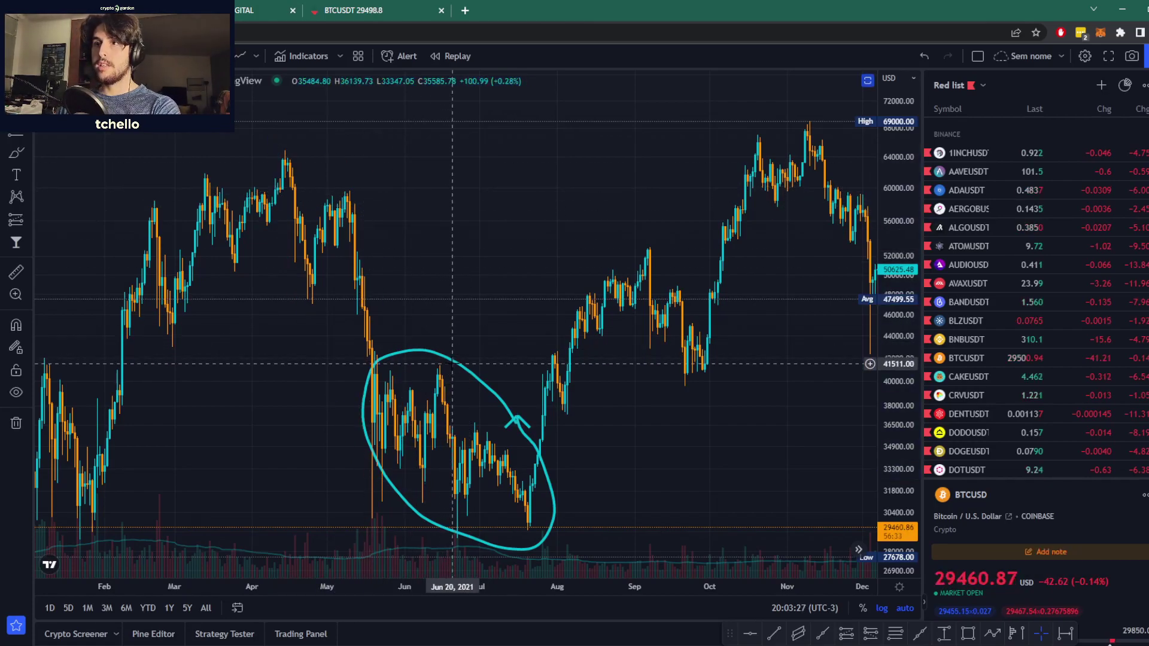
left_click(451, 351)
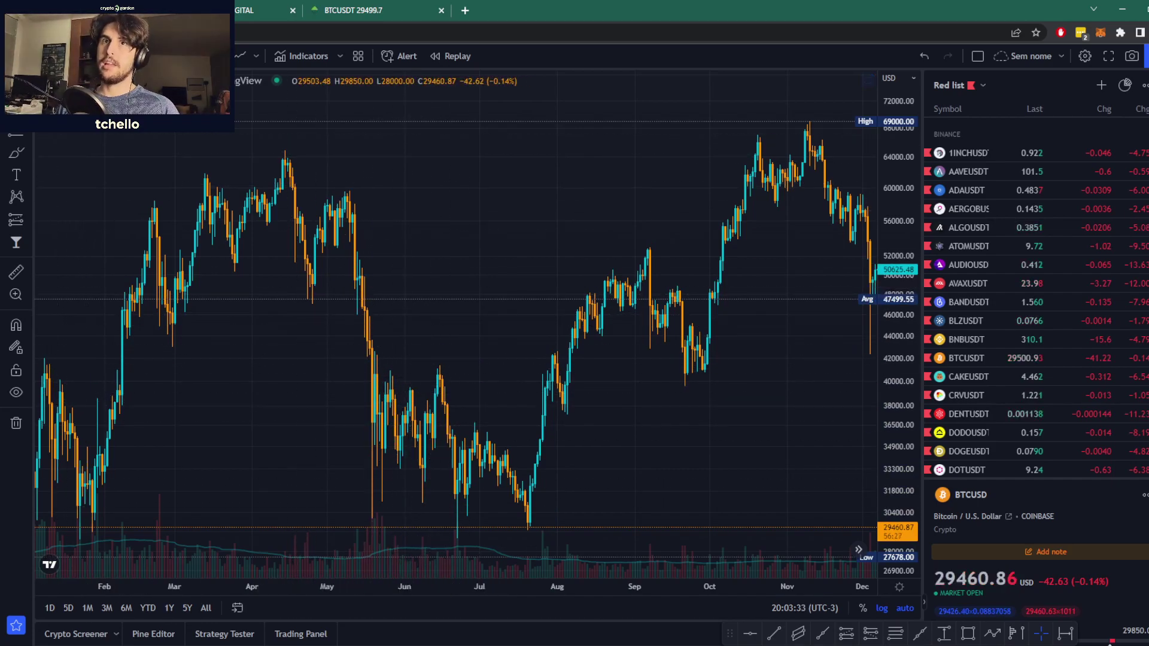
Step: Examine the BTCUSD price action from the 2021 range through May 2022, and switch to The Kingfisher's liquidation map
scroll(390, 235, "right", 5)
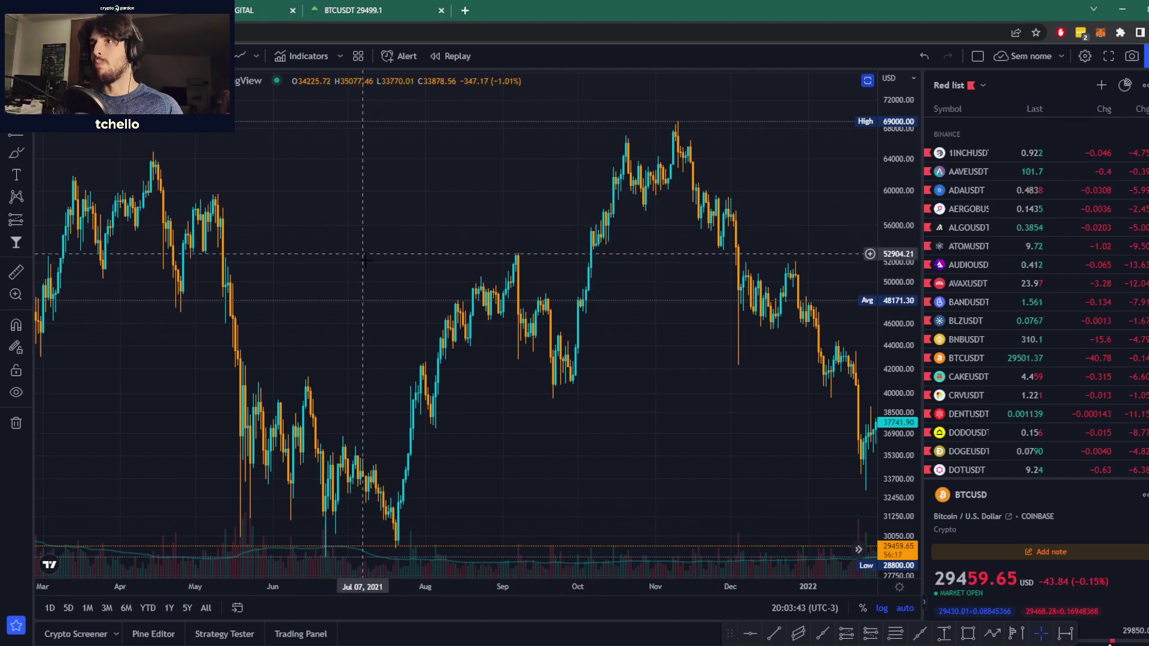
left_click_drag(563, 227, 313, 272)
scroll(367, 279, "down", 3)
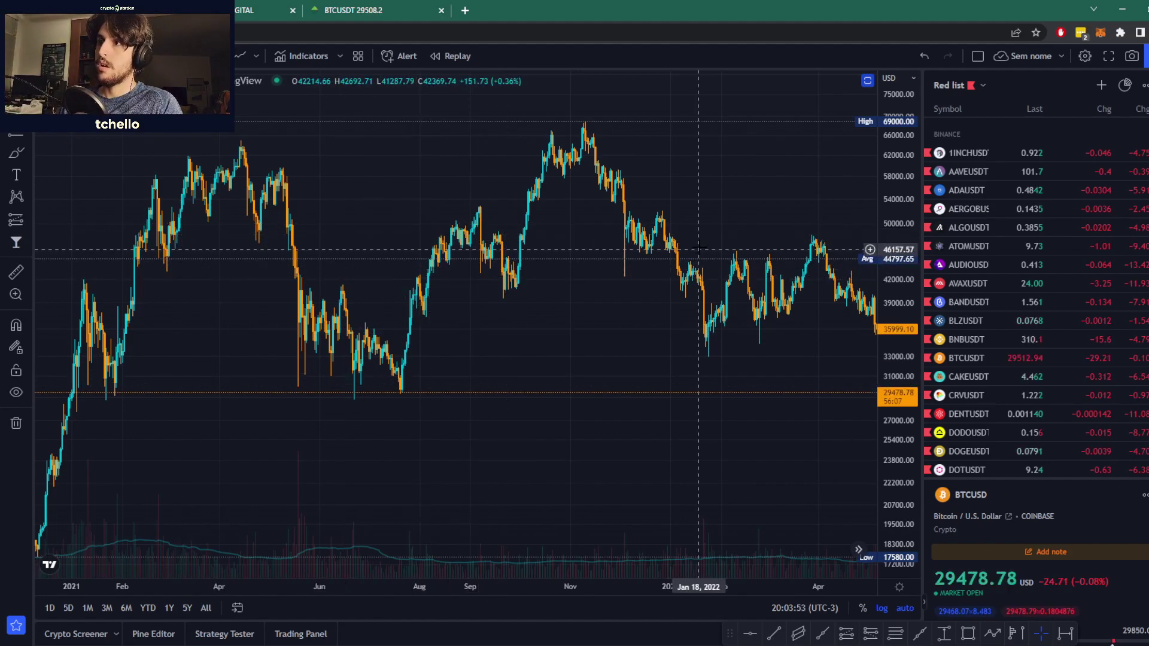
left_click_drag(700, 267, 605, 252)
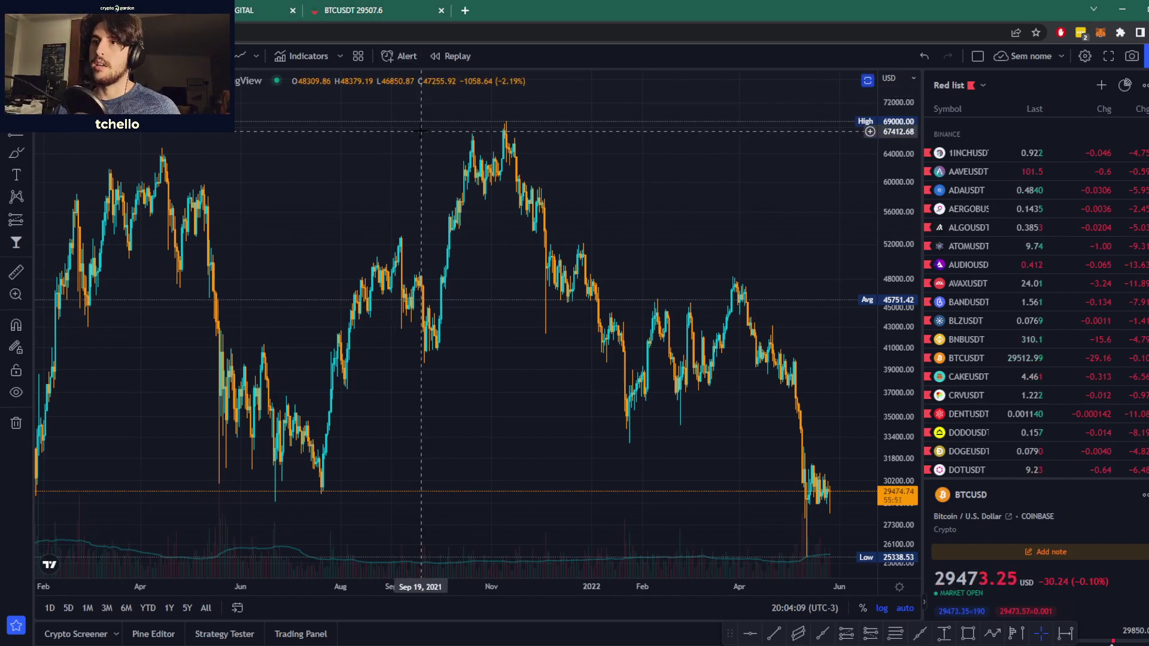
left_click(419, 9)
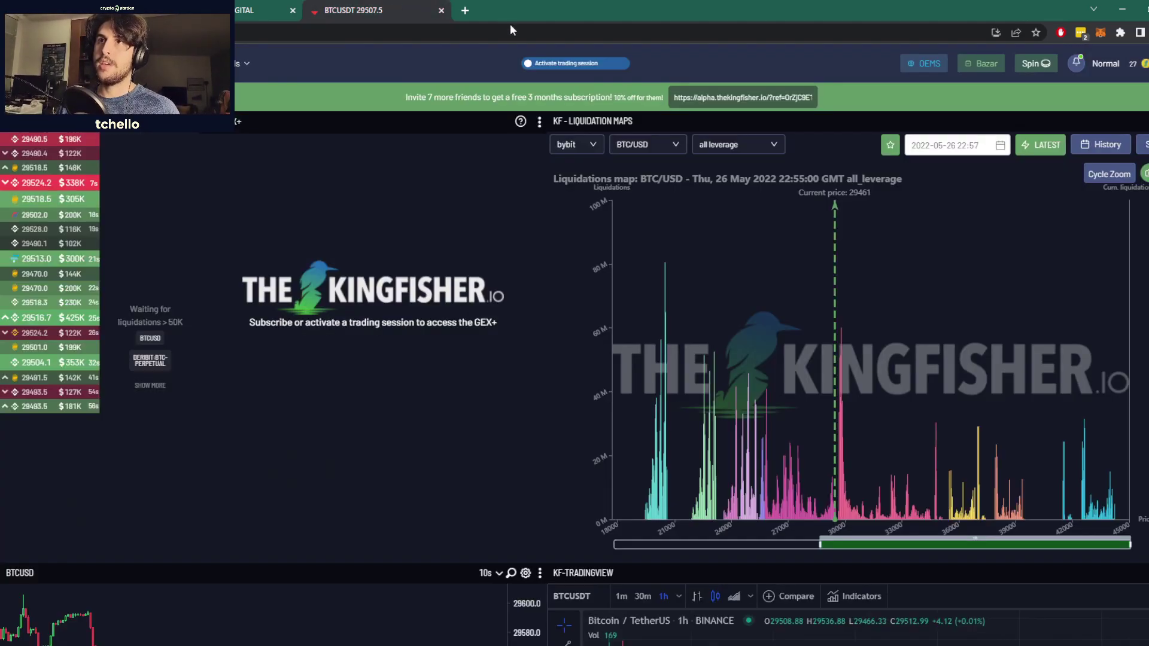
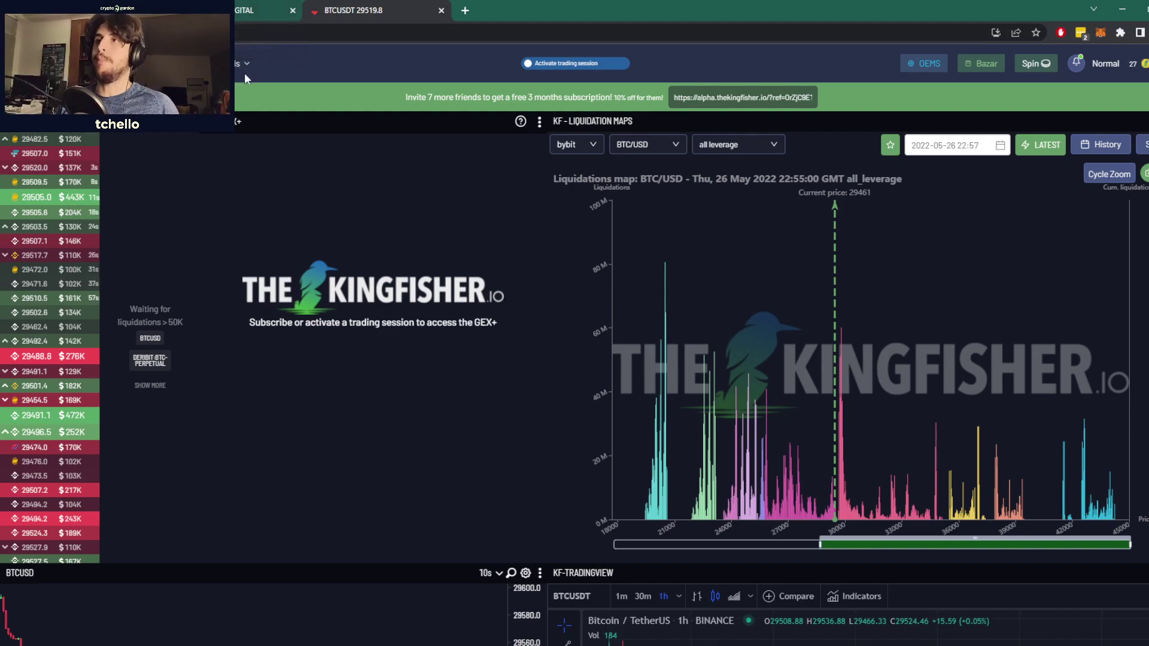
Step: Switch to the PDF, read The Path of Least Resistance on page 75, and return to the BTCUSD chart
left_click(245, 10)
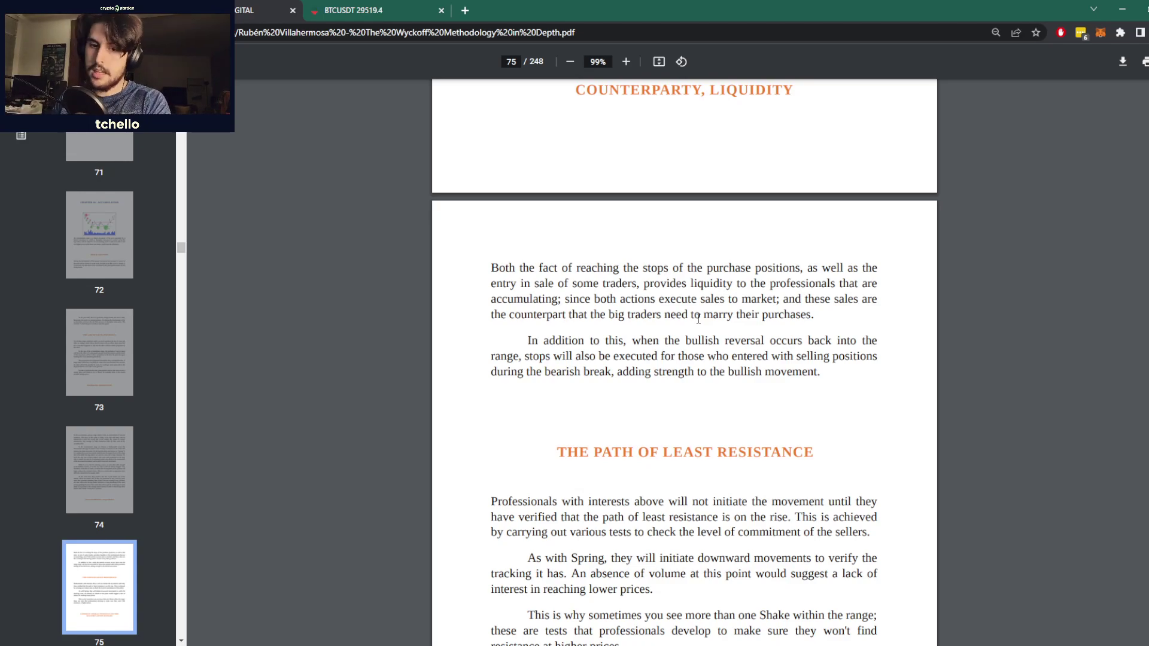
scroll(699, 318, "down", 5)
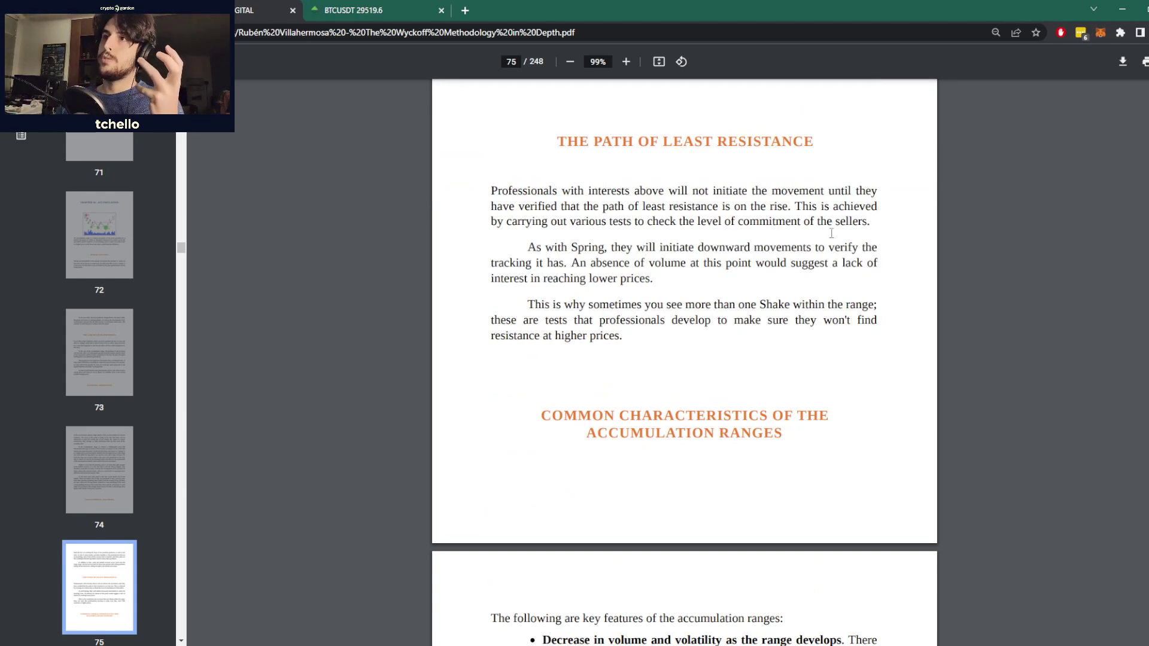
key("ctrl+Tab")
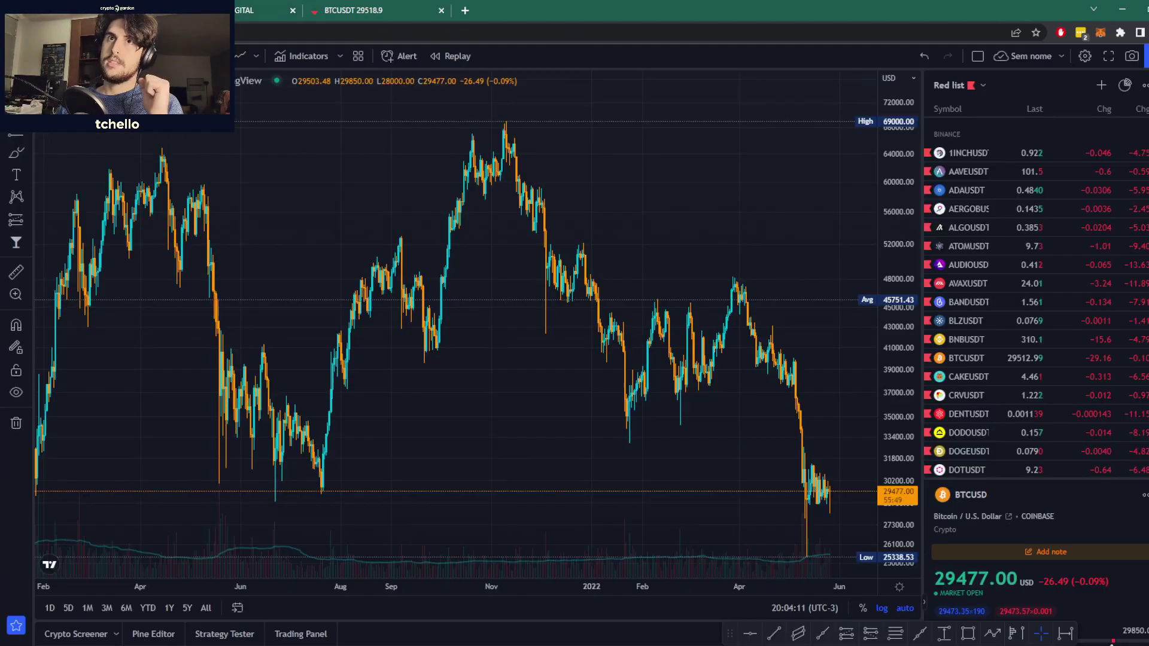
Step: Examine the BTCUSD decline, range and rally between May and September 2021 up close
left_click_drag(405, 448, 647, 405)
scroll(499, 349, "up", 5)
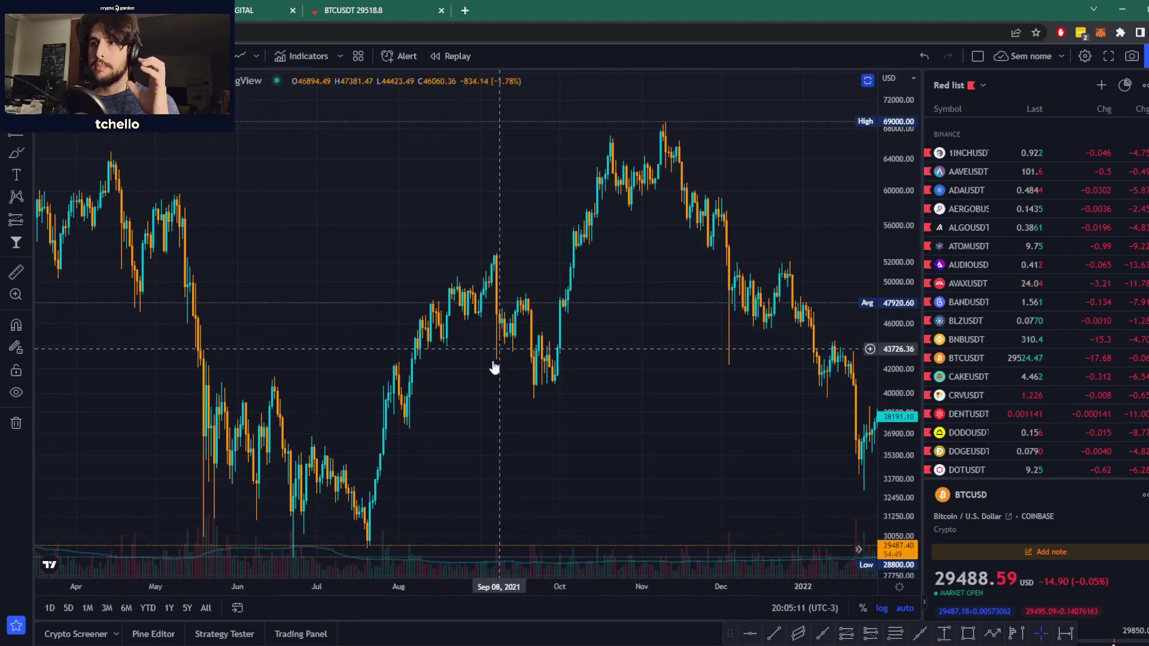
left_click_drag(496, 355, 748, 379)
left_click(12, 155)
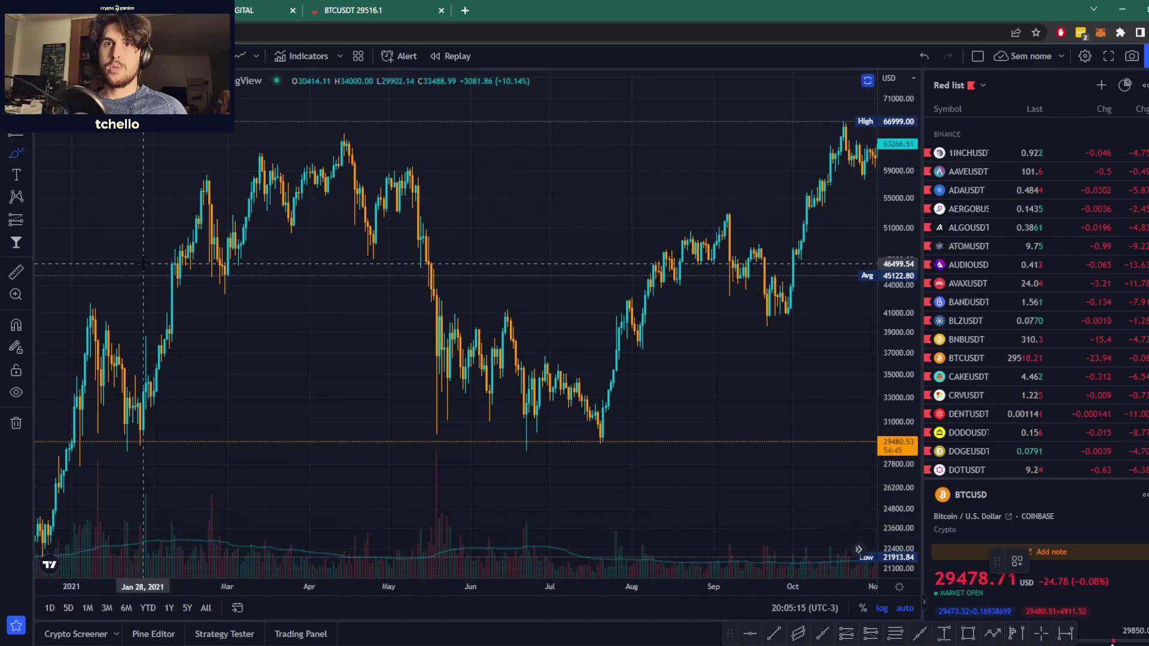
left_click(17, 86)
scroll(443, 319, "up", 5)
mouse_move(284, 335)
left_mouse_down()
mouse_move(721, 322)
mouse_move(271, 273)
left_mouse_up()
scroll(722, 321, "up", 5)
scroll(287, 270, "down", 2)
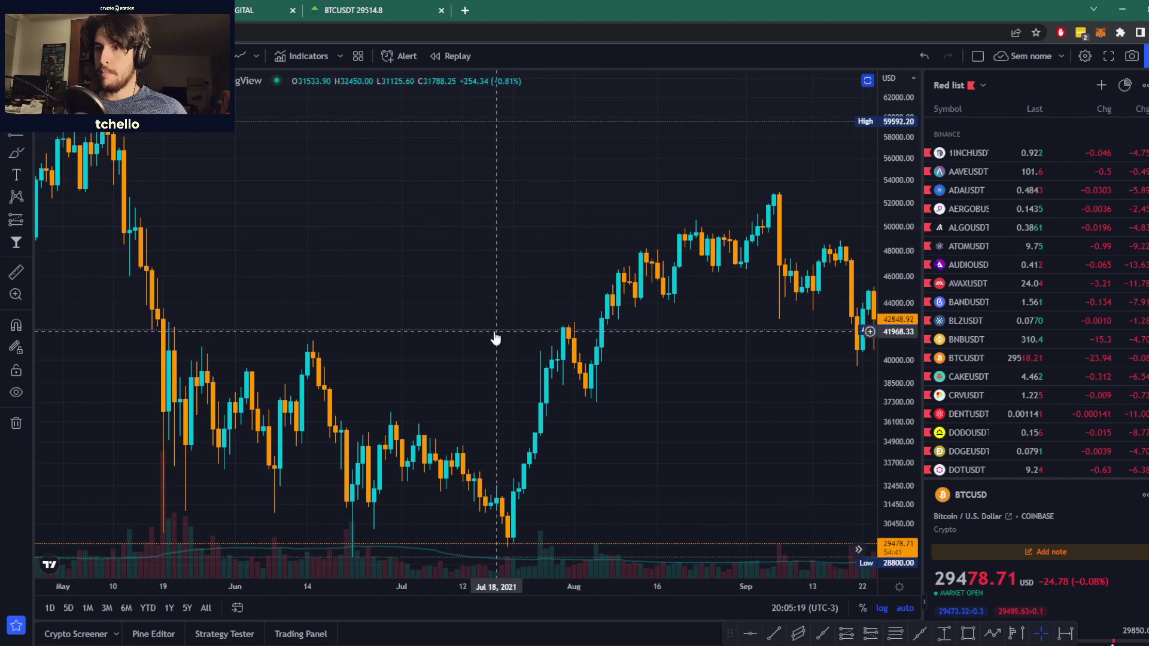
Step: Circle the July 2021 low at the end of the BTCUSD range with the Brush, and delete the circle
left_click(16, 153)
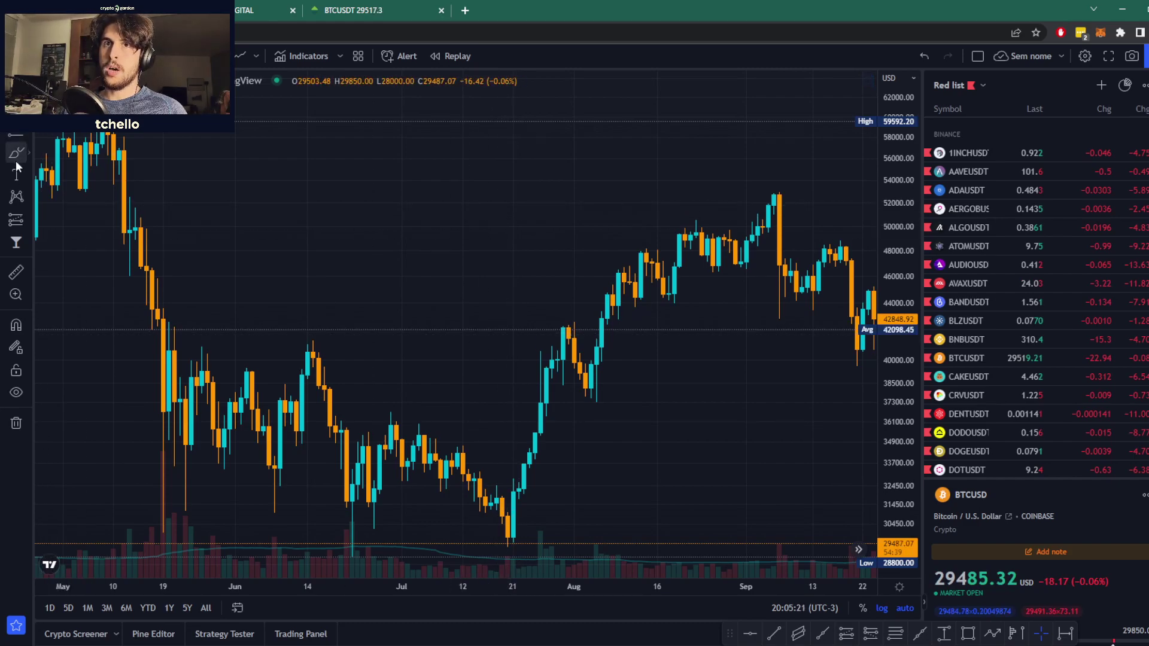
mouse_move(519, 494)
left_mouse_down()
mouse_move(481, 487)
mouse_move(503, 541)
mouse_move(535, 506)
mouse_move(529, 519)
left_mouse_up()
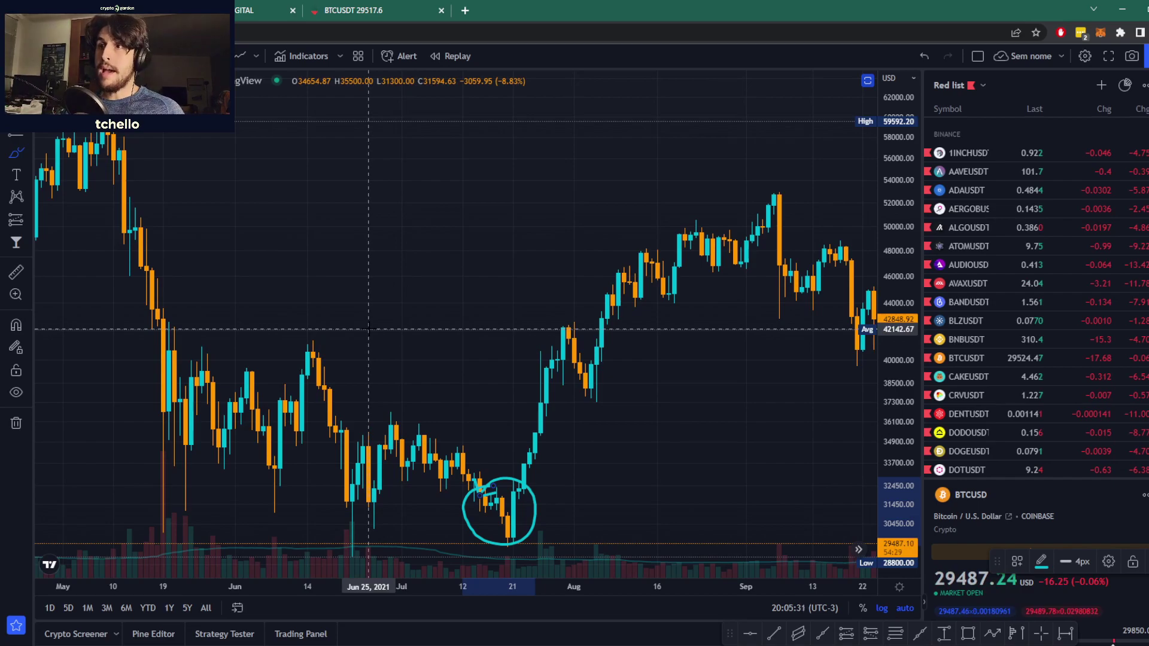
key("Delete")
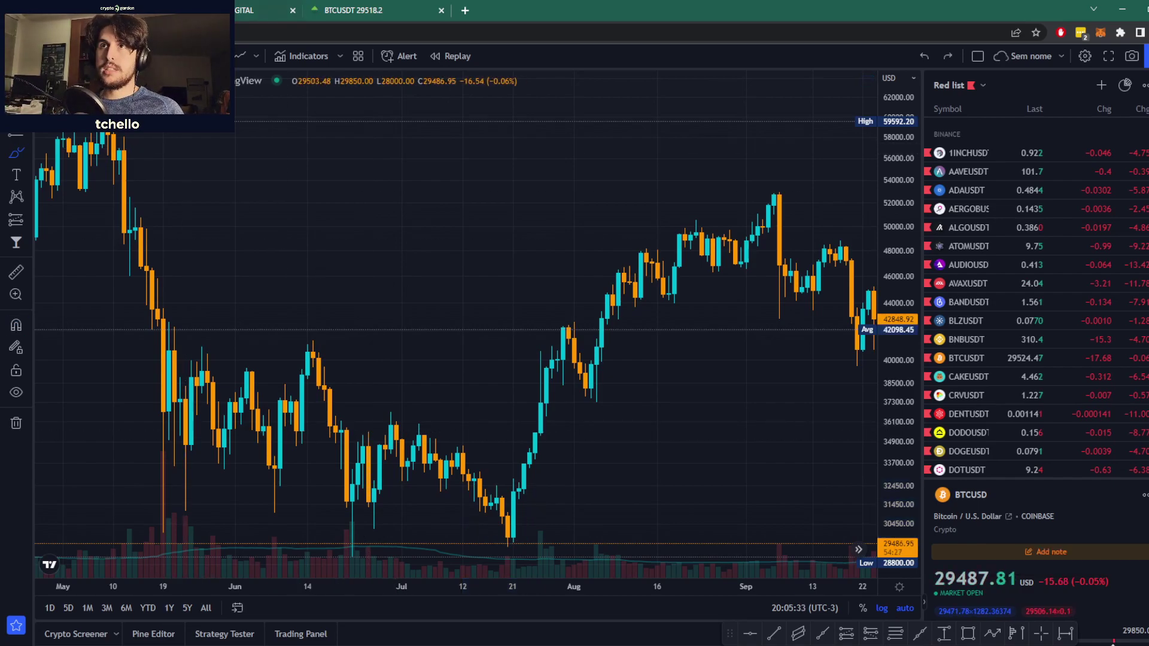
Step: Switch to the PDF and open page 40 with Basic Accumulation Structure #2
left_click(185, 10)
scroll(82, 380, "up", 20)
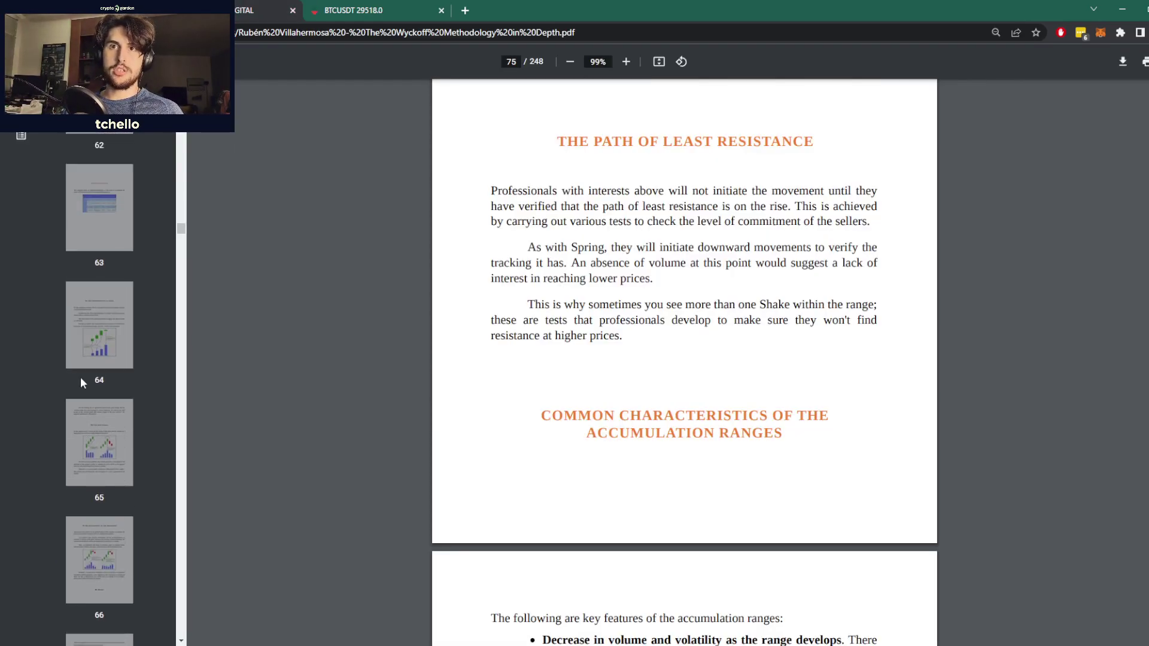
scroll(80, 383, "up", 15)
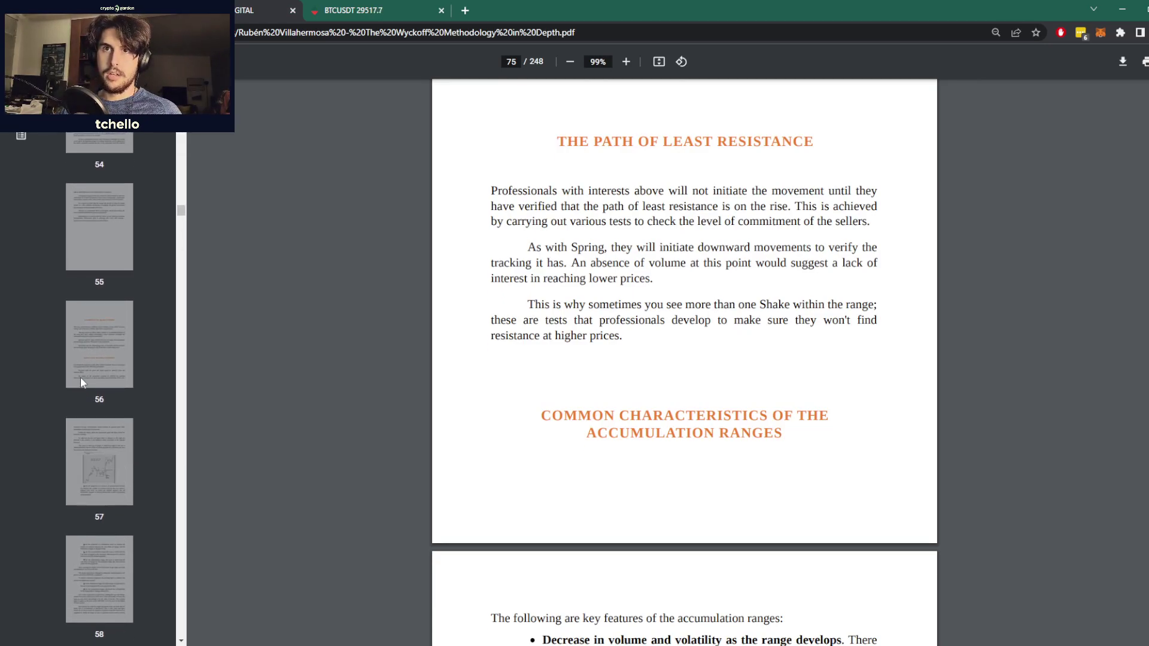
scroll(80, 377, "up", 15)
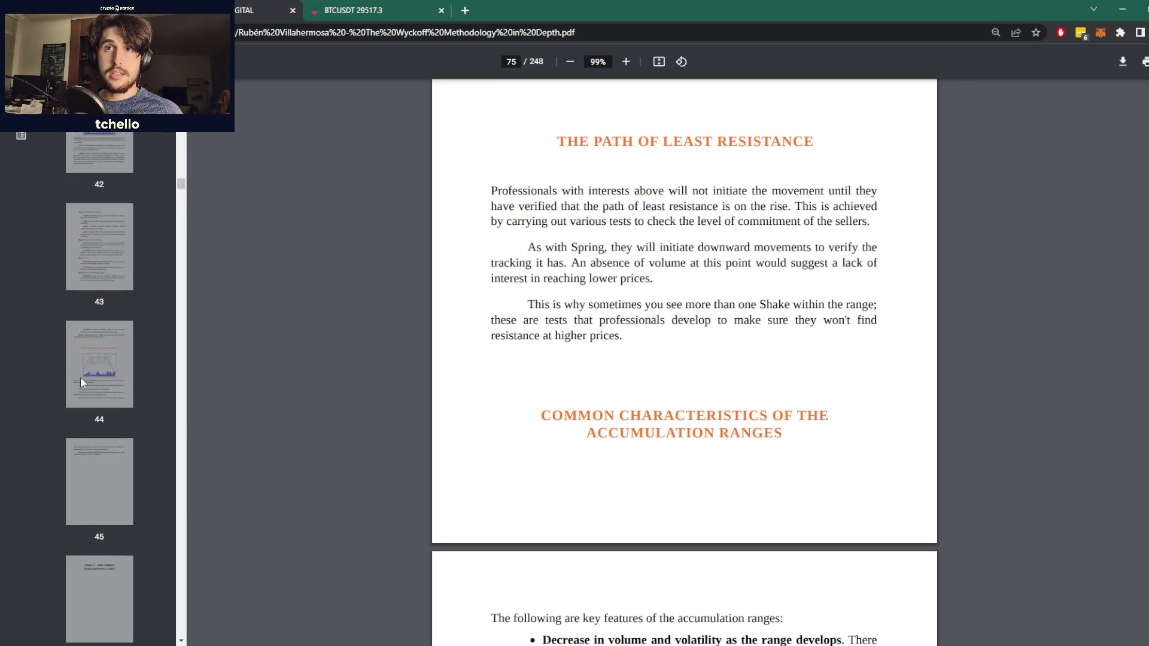
scroll(94, 332, "up", 5)
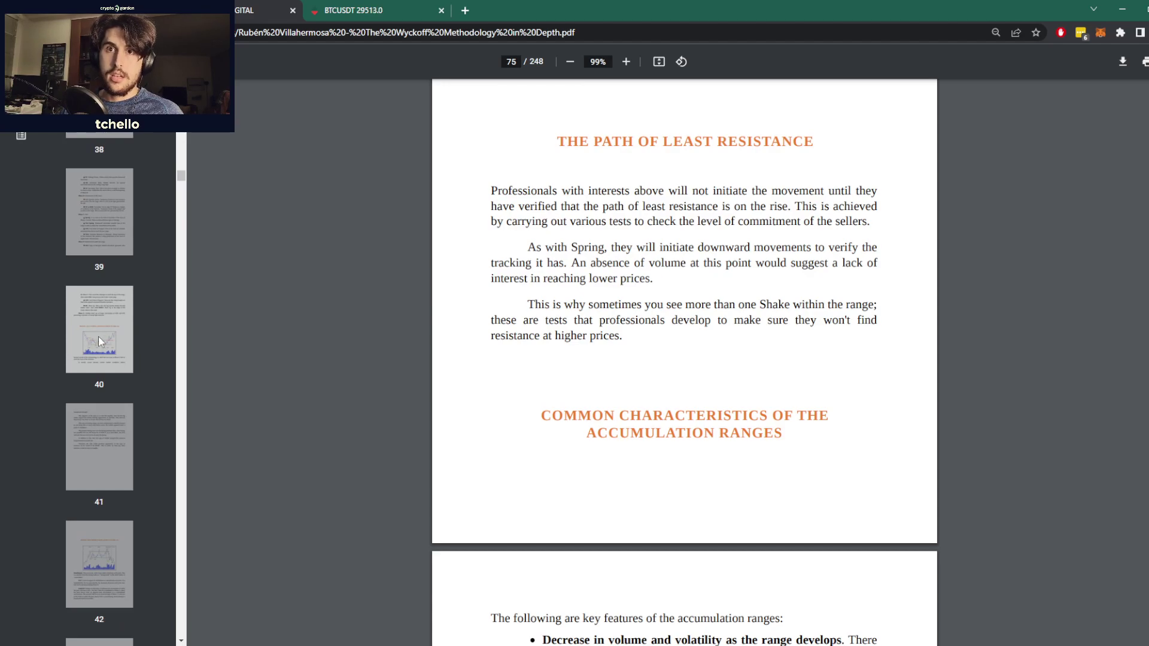
left_click(98, 336)
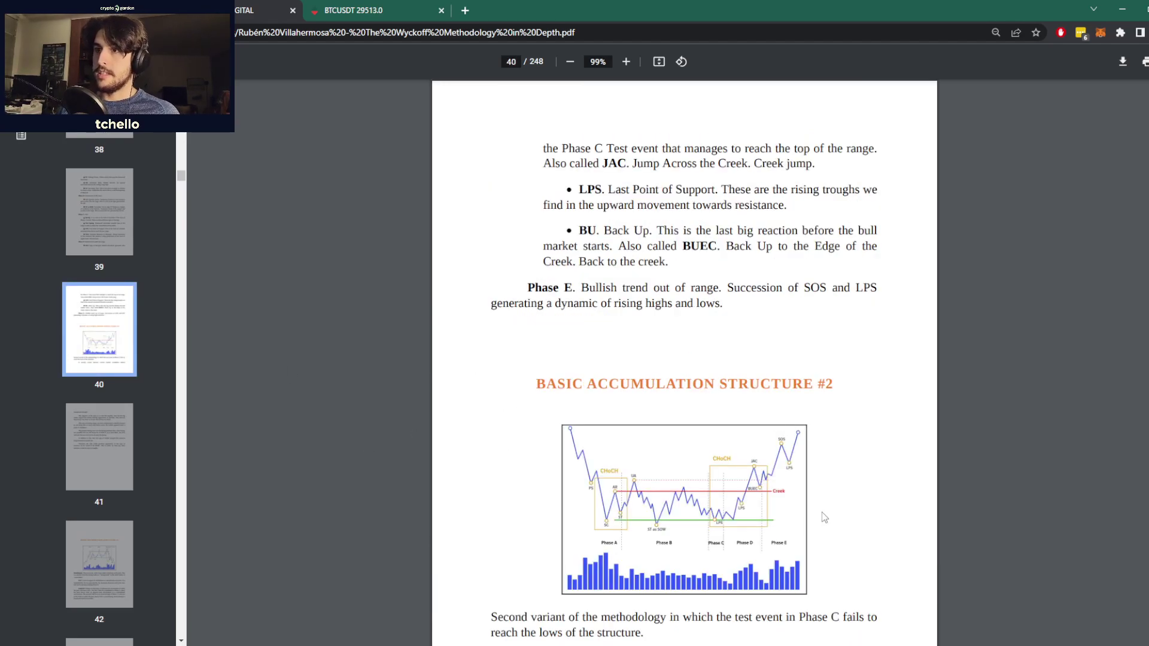
Step: Examine the Basic Accumulation Structure #2 diagram and its volume bars from Phase A to Phase E up close
scroll(800, 539, "up", 3)
scroll(800, 538, "down", 6)
scroll(714, 383, "up", 7, "ctrl")
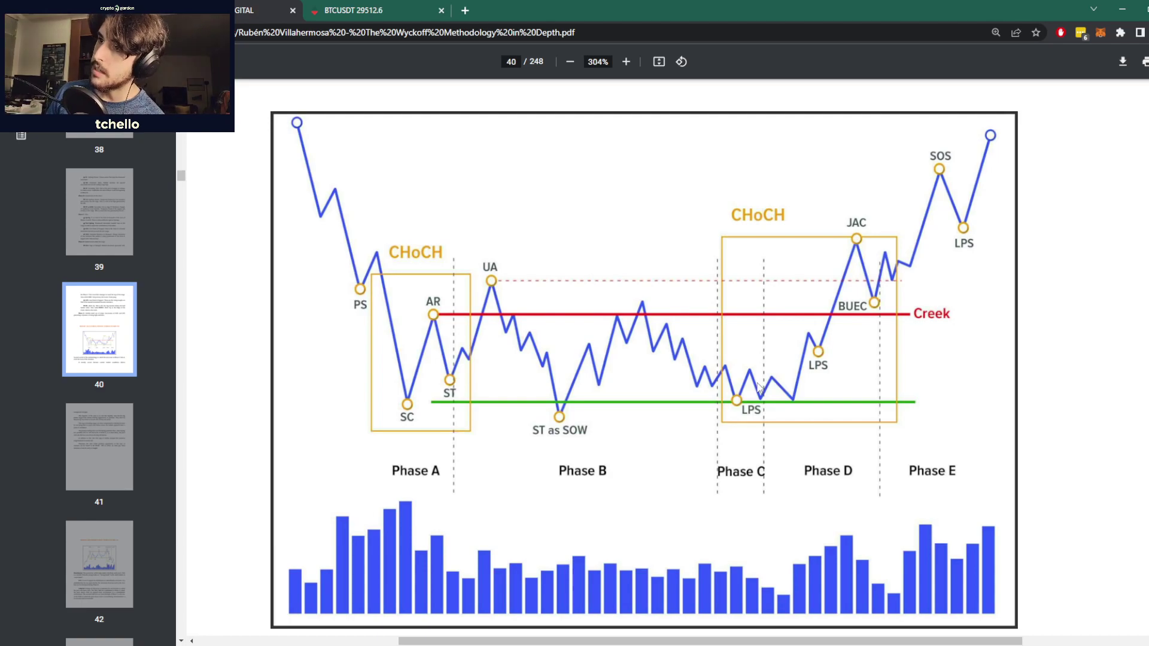
scroll(797, 403, "down", 5)
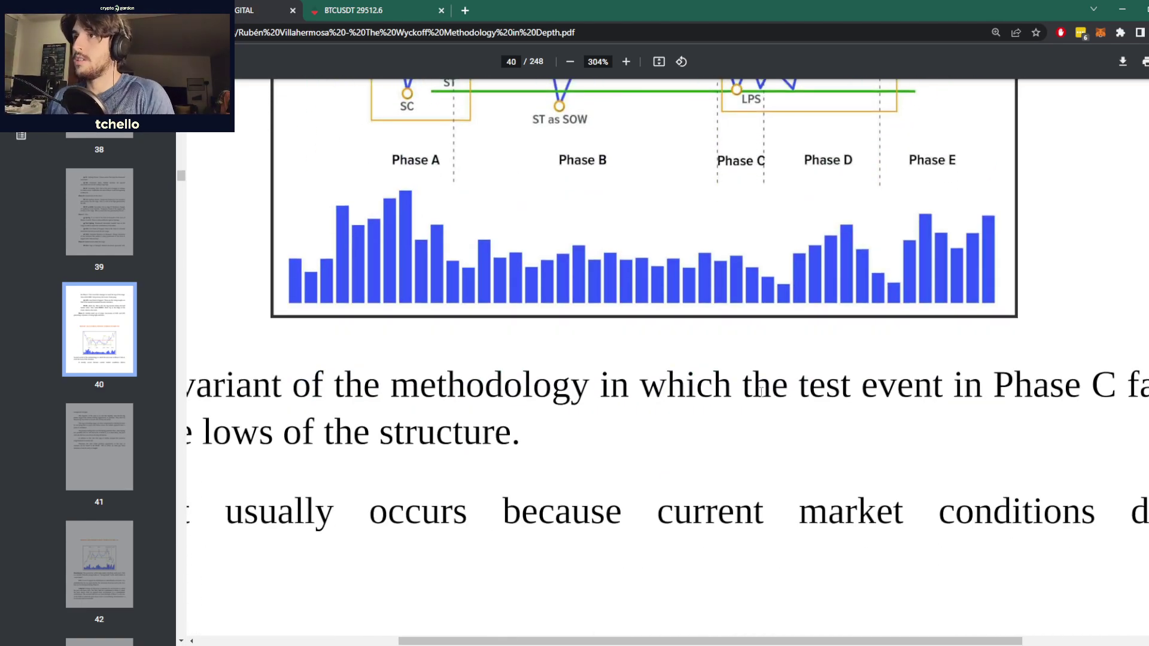
scroll(698, 284, "down", 4)
scroll(698, 285, "up", 3)
scroll(688, 323, "up", 3)
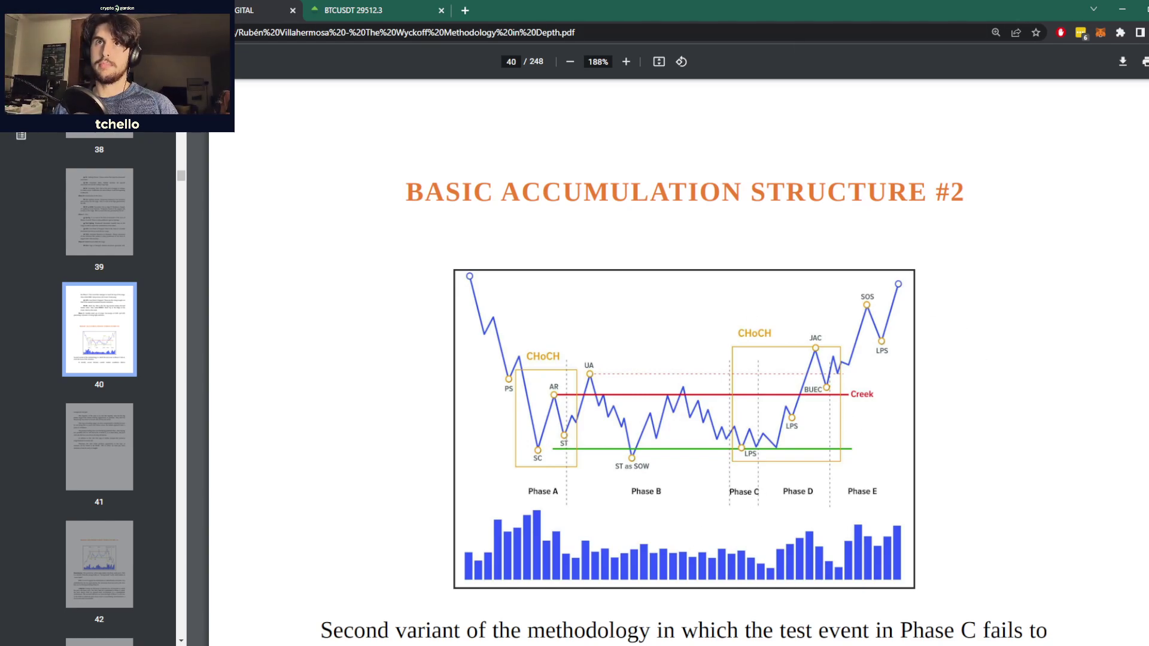
Step: Open page 76 of the PDF with the key features of the accumulation ranges
left_click_drag(182, 179, 181, 233)
scroll(110, 379, "down", 1)
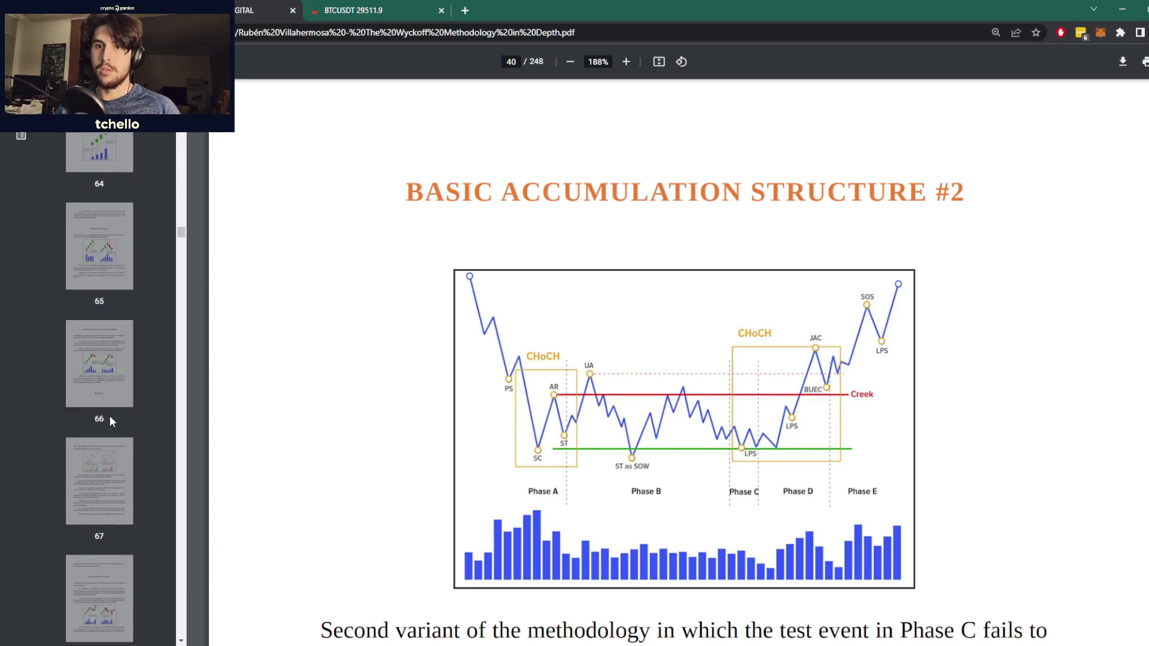
scroll(109, 419, "down", 10)
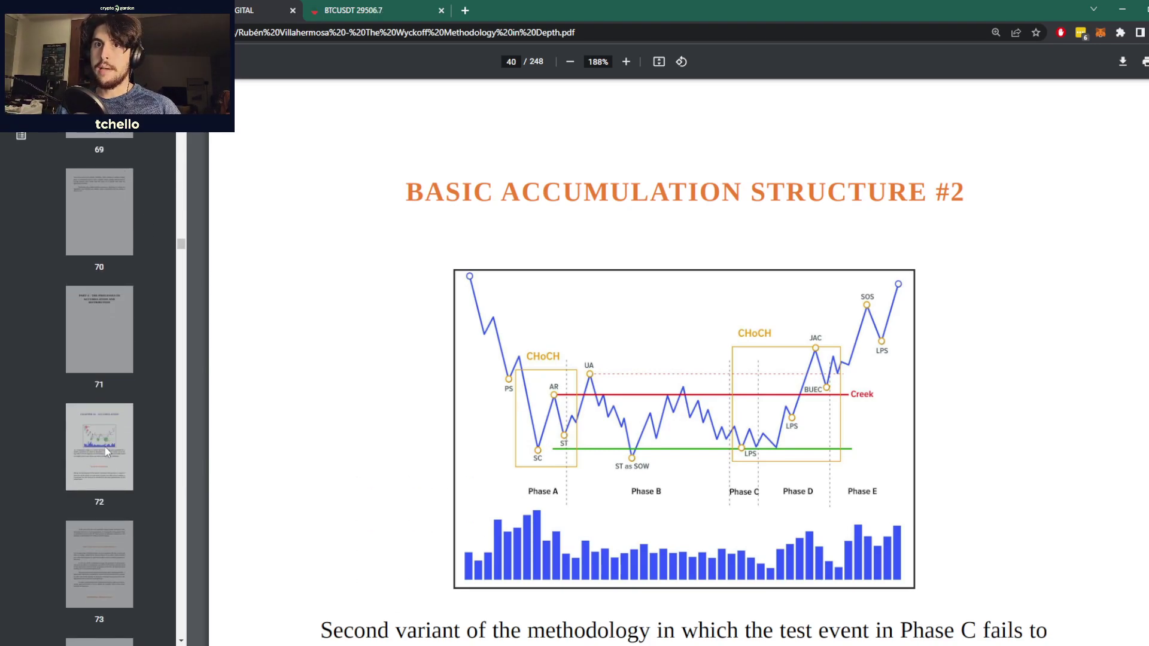
scroll(105, 447, "down", 5)
scroll(109, 466, "down", 3)
left_click(121, 422)
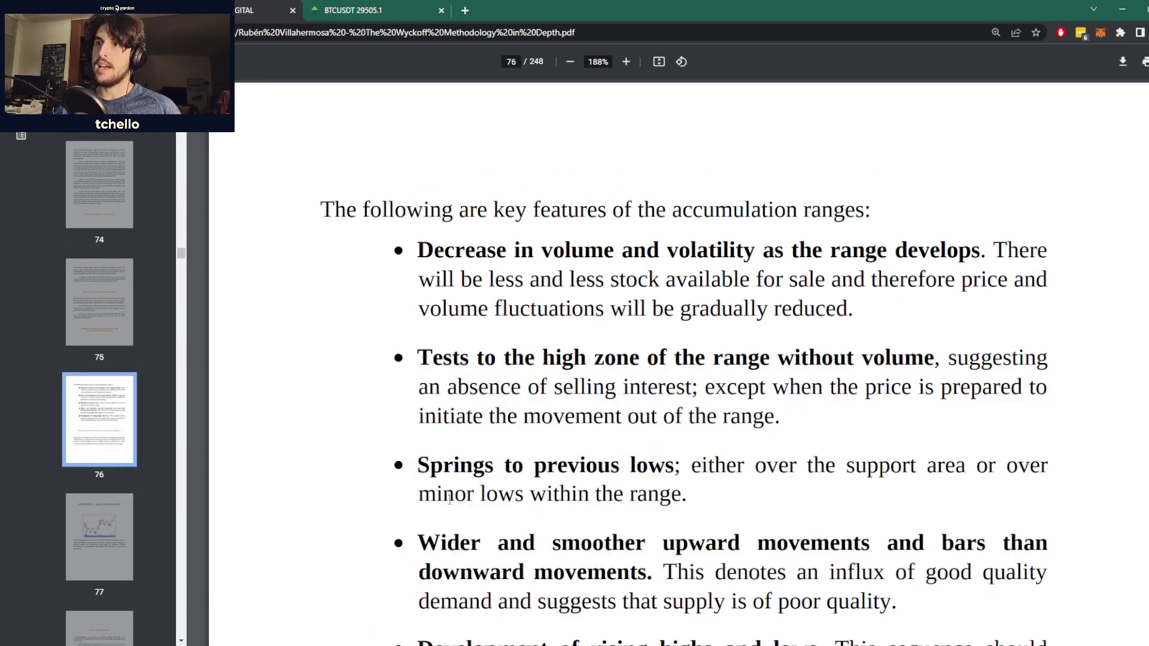
Step: Read from The Path of Least Resistance on page 75 through Common Characteristics of the Accumulation Ranges on page 76
scroll(444, 499, "up", 8)
scroll(505, 397, "down", 3)
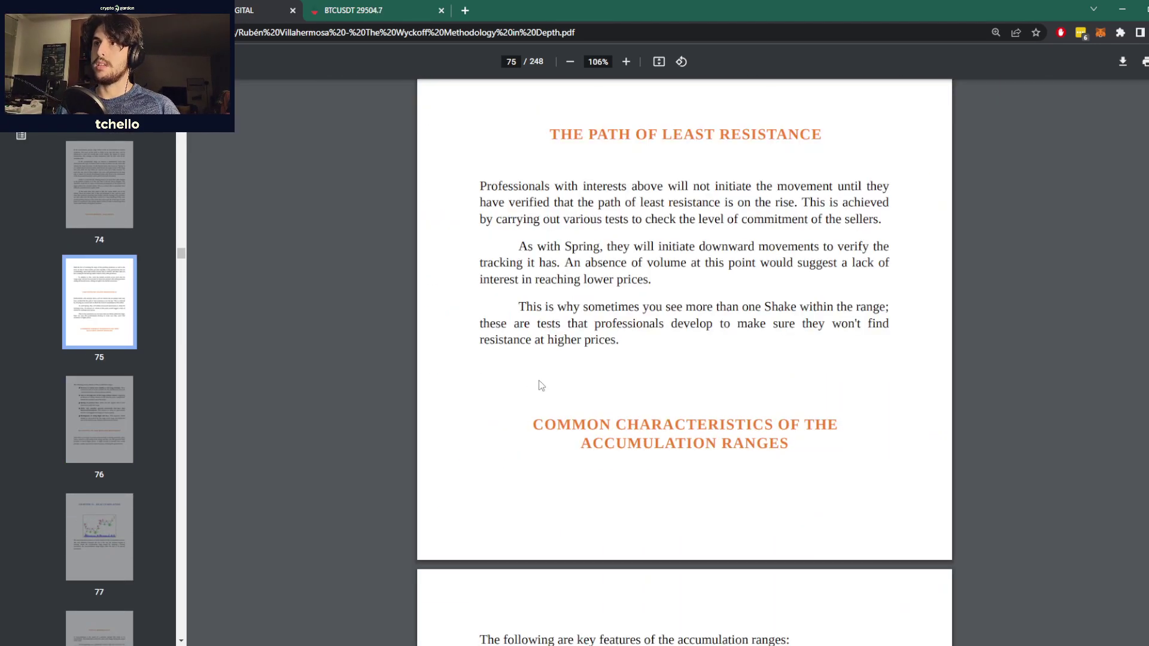
scroll(539, 378, "up", 2)
scroll(564, 380, "down", 5)
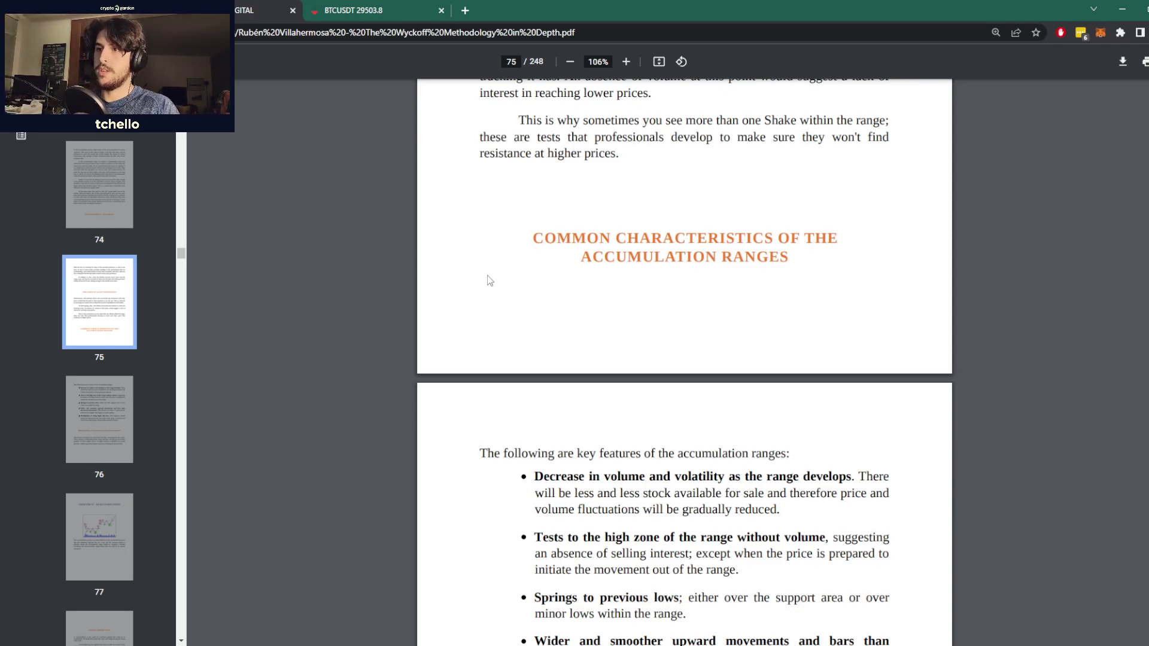
scroll(650, 299, "down", 3)
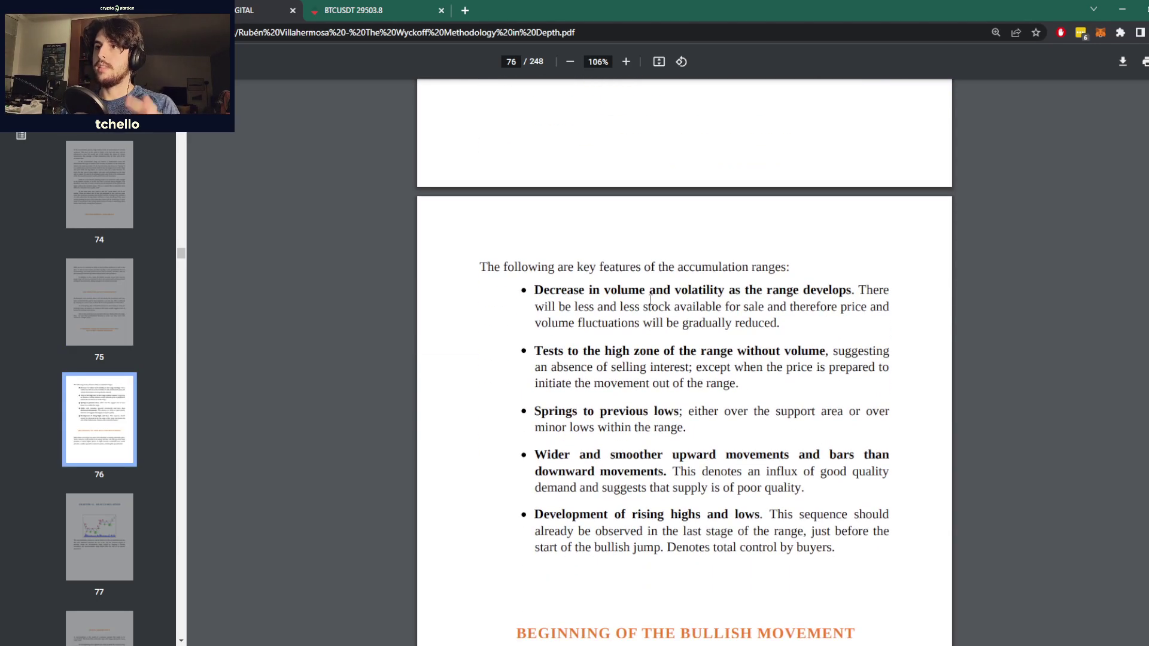
scroll(675, 283, "up", 2)
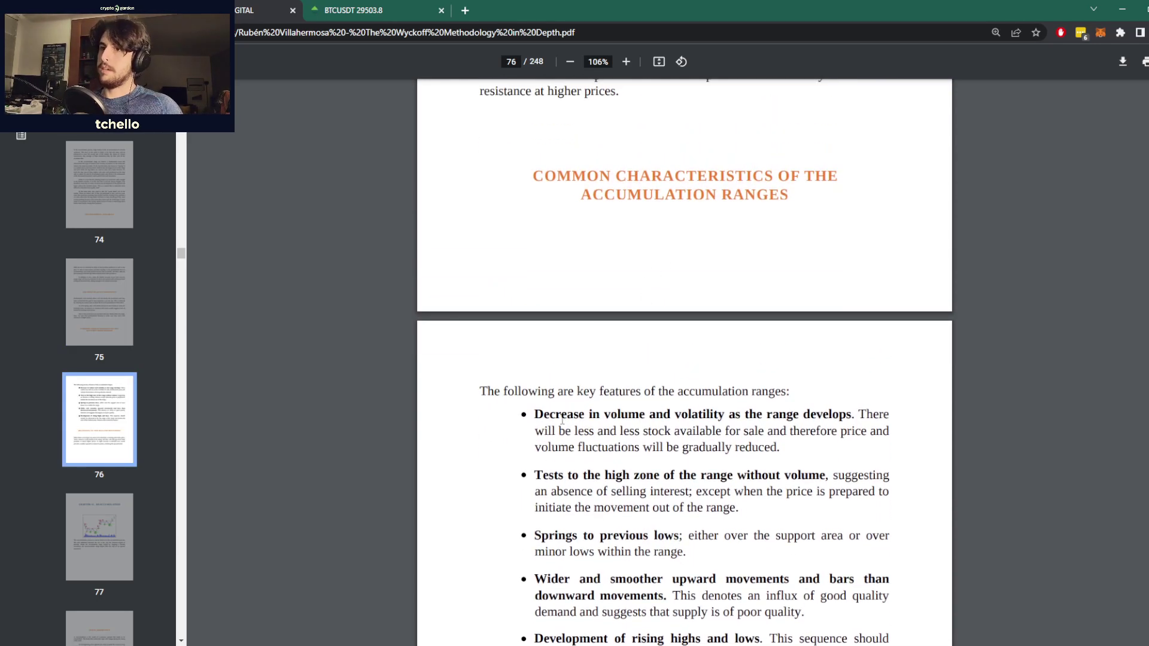
scroll(600, 364, "down", 1)
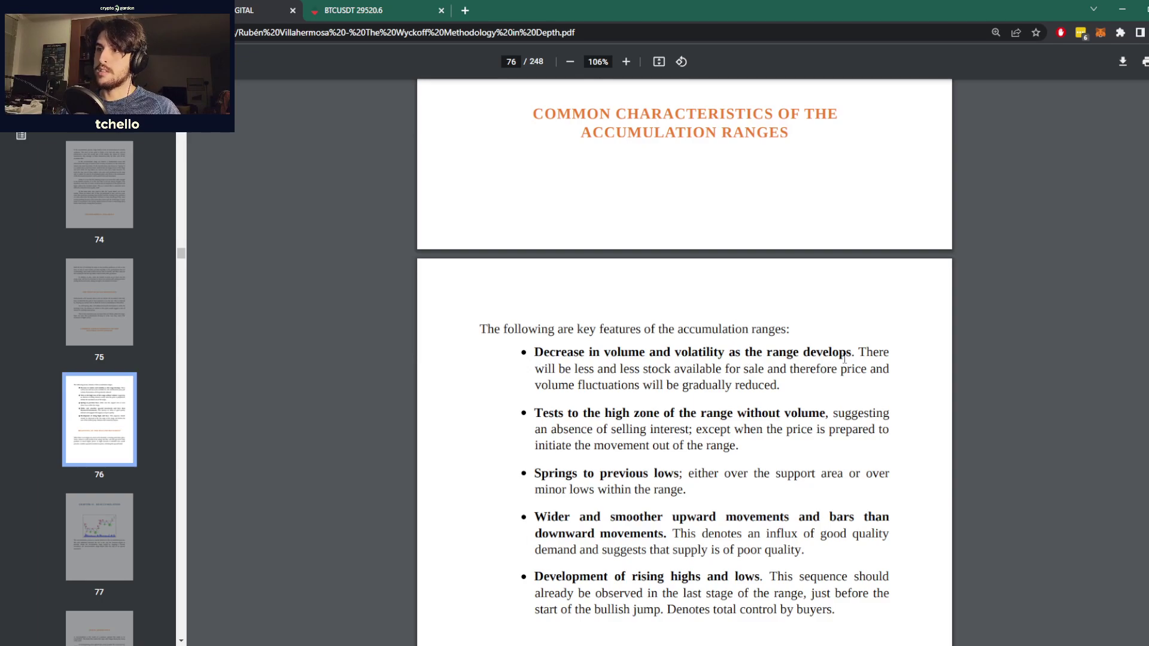
Step: Switch to the BTCUSD chart, sketch the volatility decrease with the Brush over the mid-2021 decline and range, and undo the strokes
left_click(78, 10)
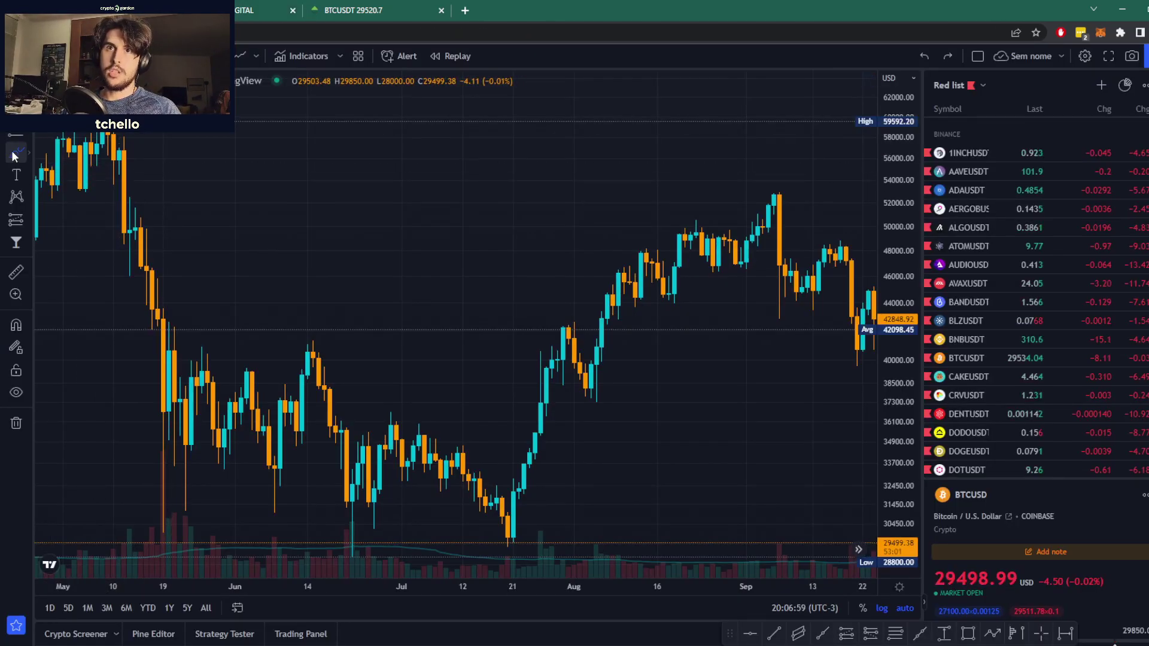
left_click(17, 154)
mouse_move(235, 235)
left_mouse_down()
mouse_move(251, 182)
mouse_move(280, 189)
mouse_move(305, 216)
mouse_move(313, 256)
mouse_move(351, 272)
mouse_move(392, 186)
mouse_move(431, 229)
mouse_move(457, 212)
mouse_move(475, 233)
mouse_move(521, 219)
mouse_move(596, 234)
mouse_move(618, 226)
left_mouse_up()
key("ctrl+z")
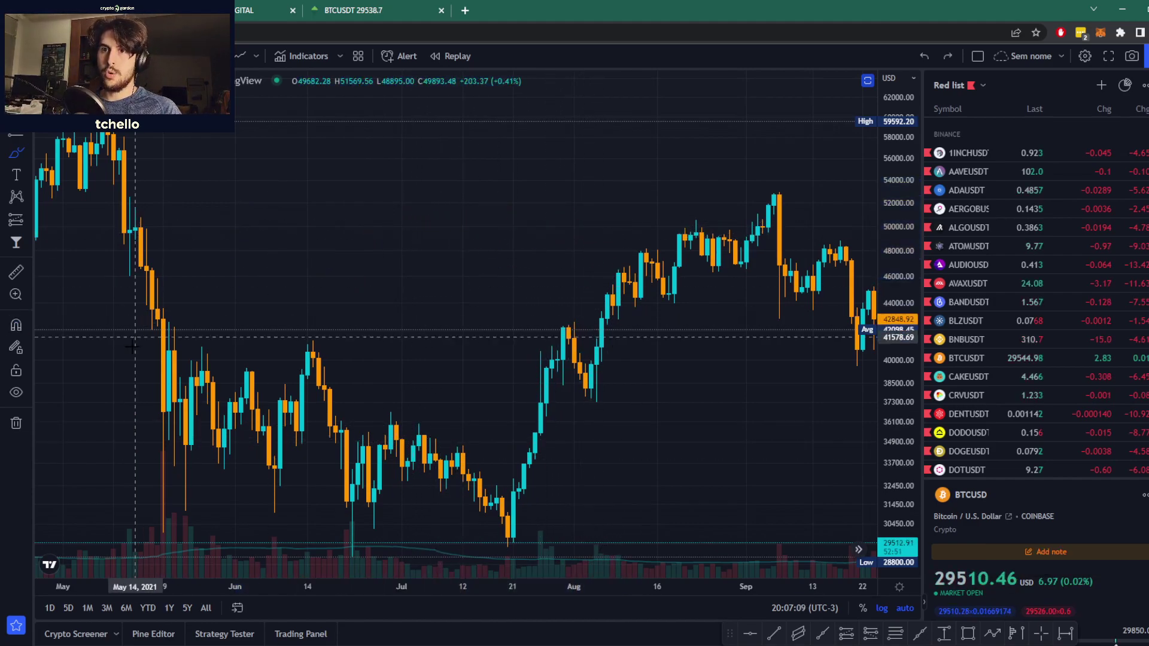
mouse_move(163, 323)
left_mouse_down()
mouse_move(163, 526)
mouse_move(203, 508)
mouse_move(284, 371)
mouse_move(326, 383)
mouse_move(356, 530)
mouse_move(403, 442)
mouse_move(457, 463)
mouse_move(507, 516)
mouse_move(507, 534)
left_mouse_up()
key("ctrl+z")
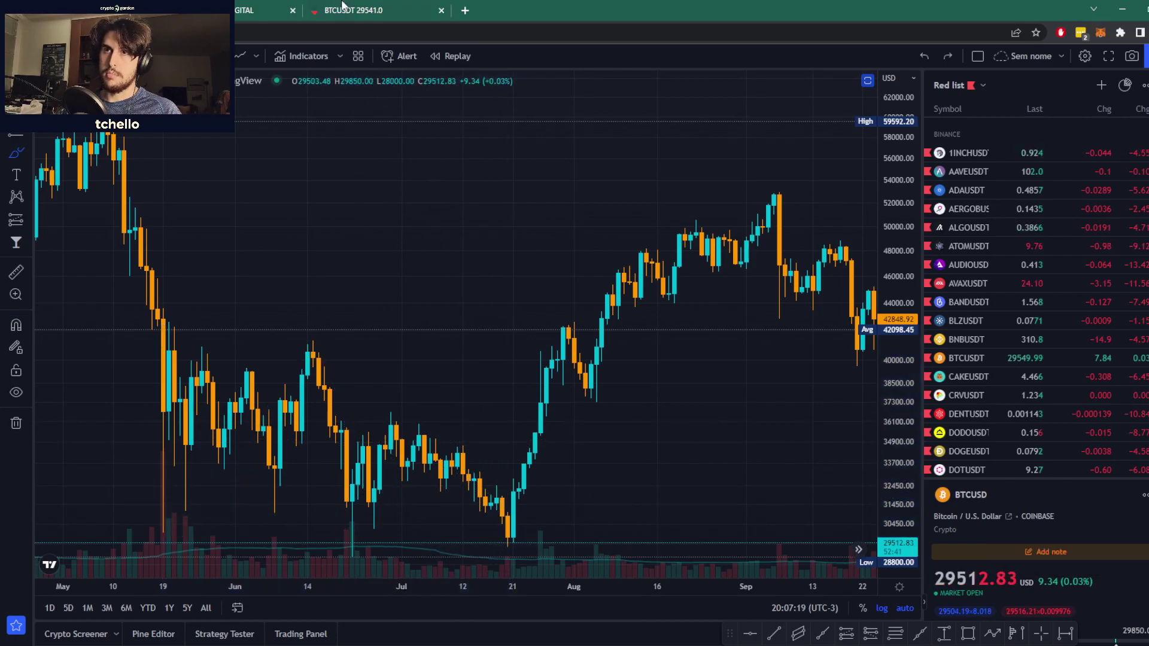
Step: Read the PDF's point on tests to the high zone, and circle BTCUSD's June 2021 high, its volume and late-June lows with the Brush
left_click(239, 13)
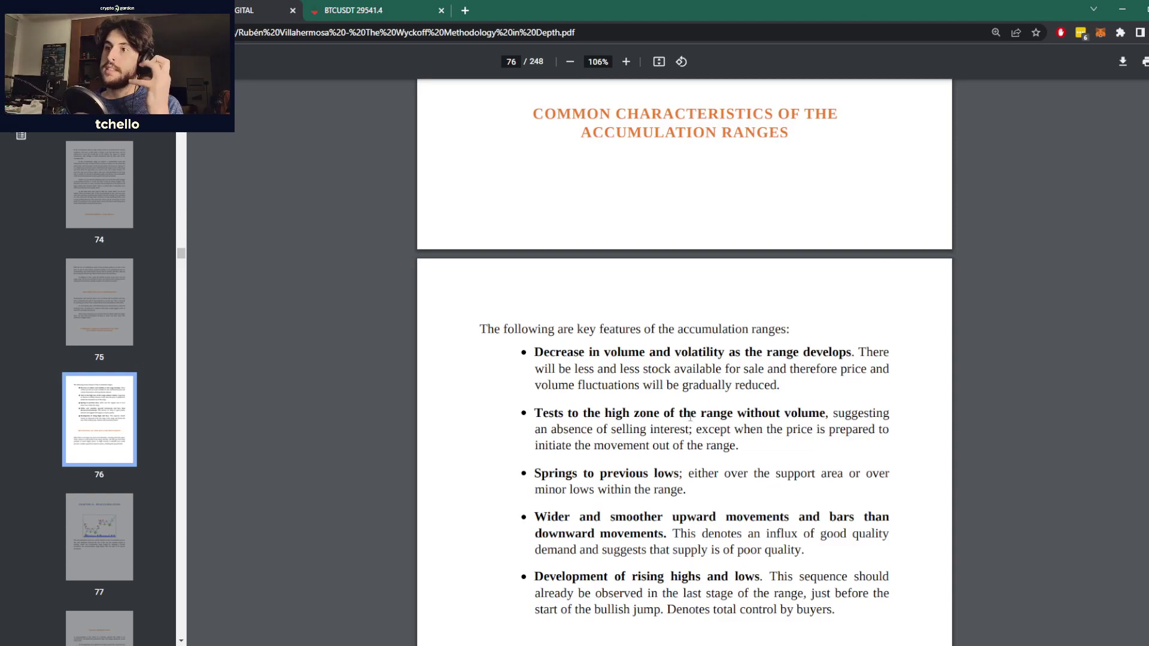
key("ctrl+Tab")
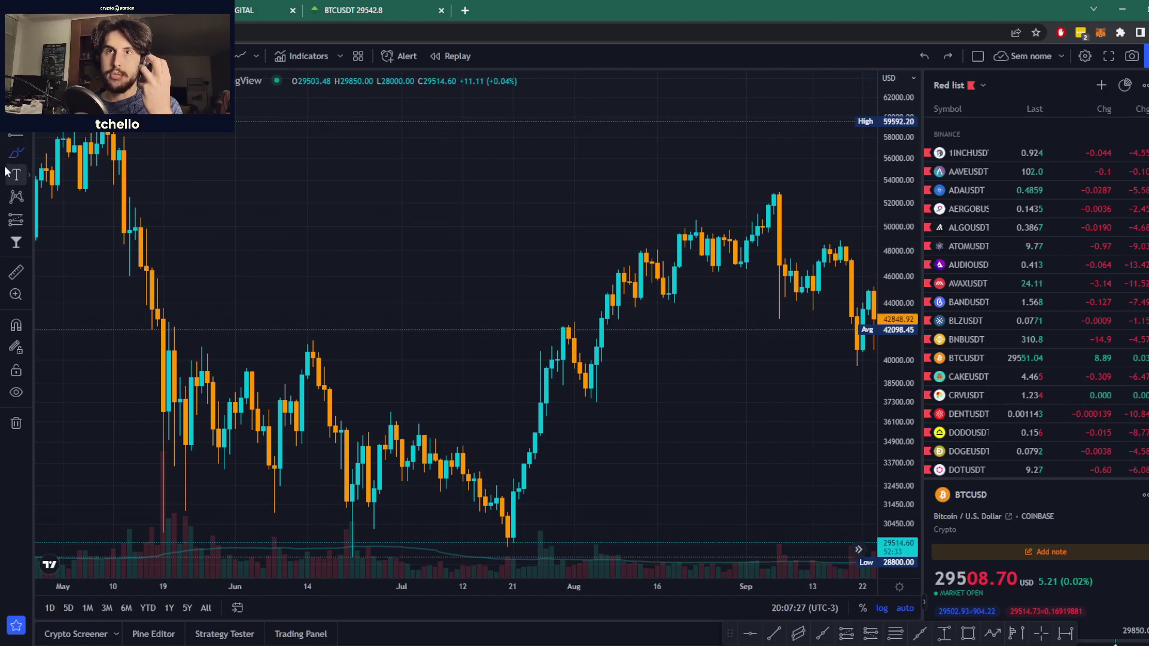
left_click(27, 153)
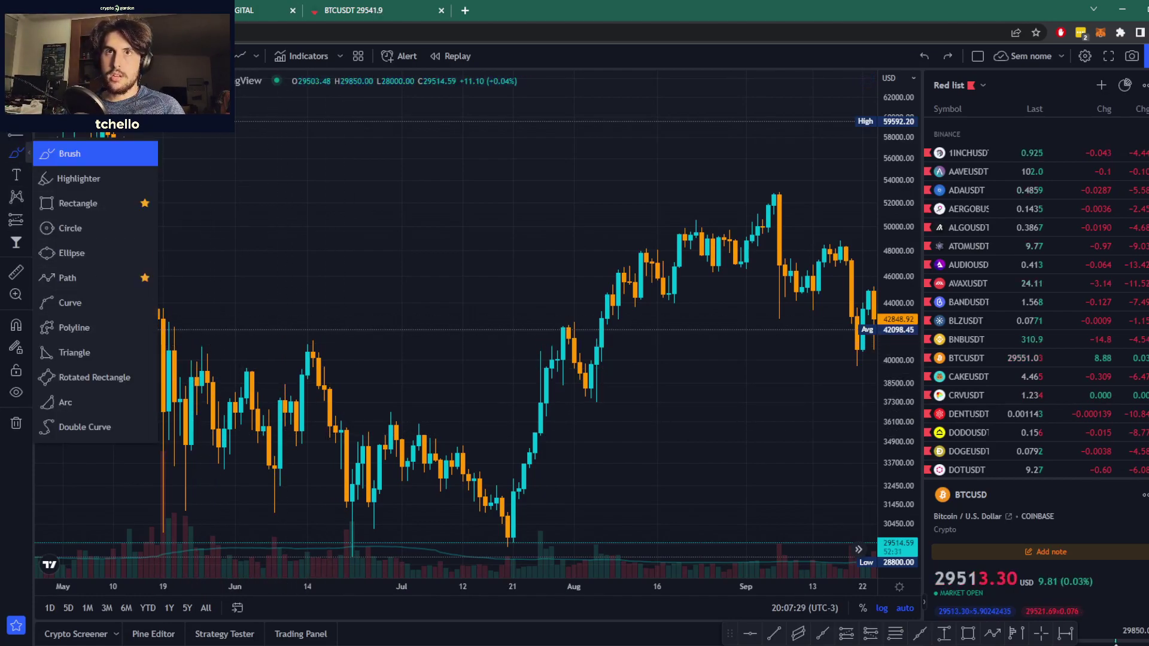
left_click(16, 86)
left_click(16, 153)
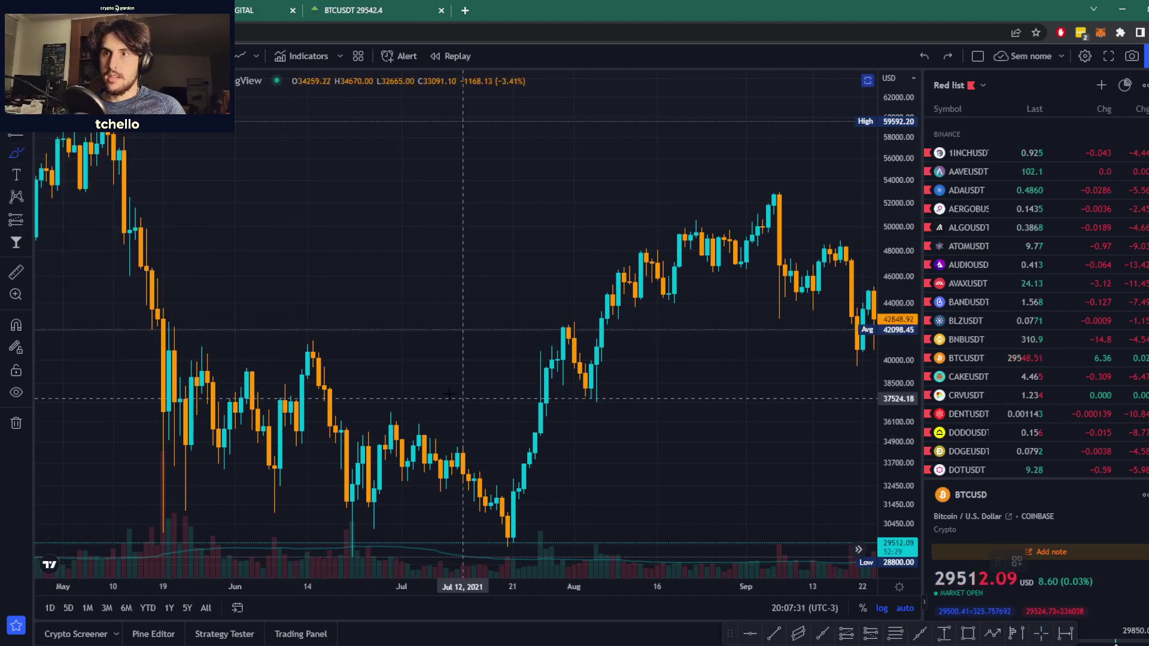
mouse_move(306, 343)
left_mouse_down()
mouse_move(328, 359)
mouse_move(302, 345)
mouse_move(312, 329)
left_mouse_up()
mouse_move(303, 536)
left_mouse_down()
mouse_move(303, 546)
mouse_move(338, 551)
mouse_move(302, 552)
left_mouse_up()
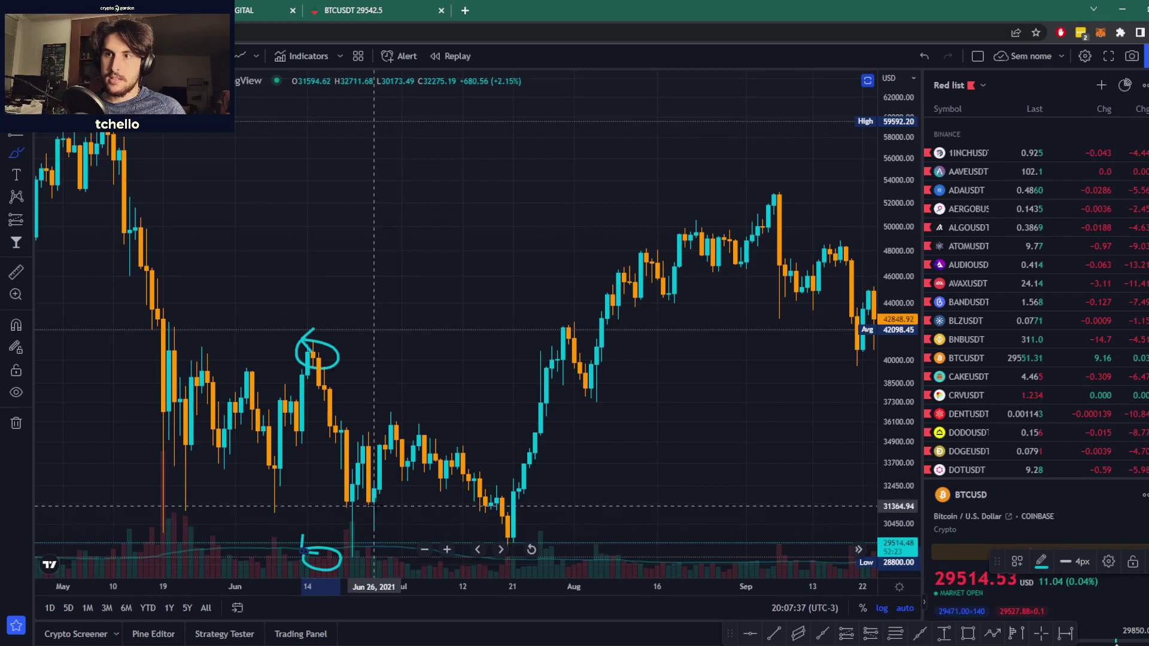
mouse_move(362, 507)
left_mouse_down()
mouse_move(340, 536)
mouse_move(392, 542)
mouse_move(353, 510)
left_mouse_up()
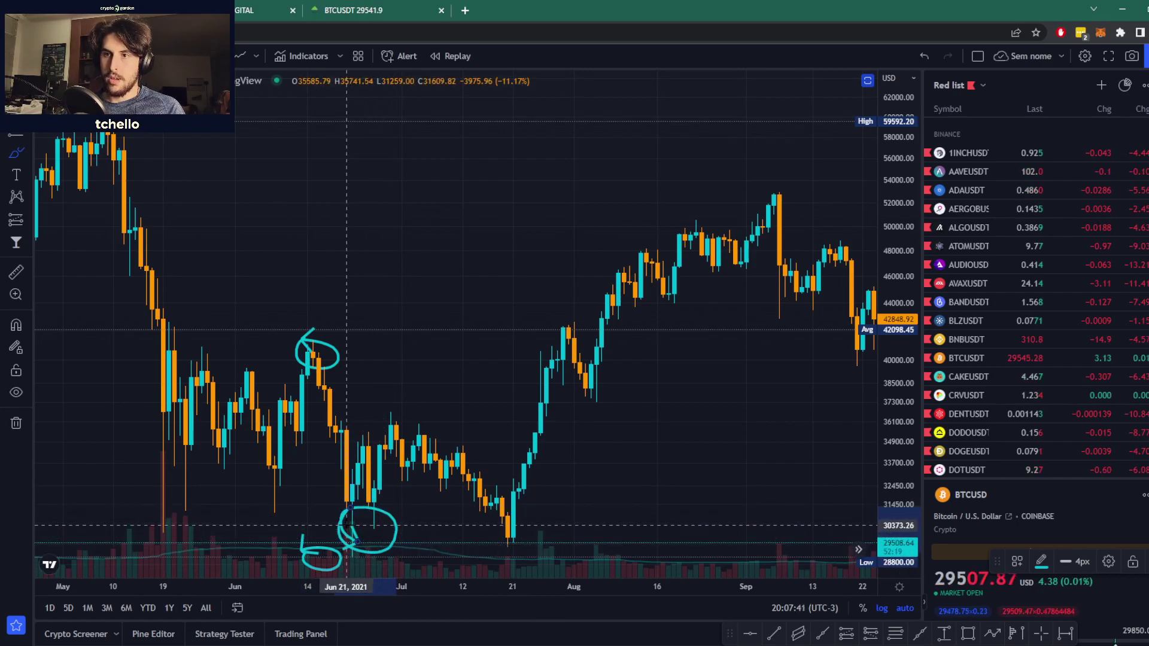
Step: Undo the freehand marks on the June 2021 high, volume and lows, and return to page 76 of the PDF
key("ctrl+z")
key("ctrl+z")
key("ctrl+z")
key("ctrl+shift+Tab")
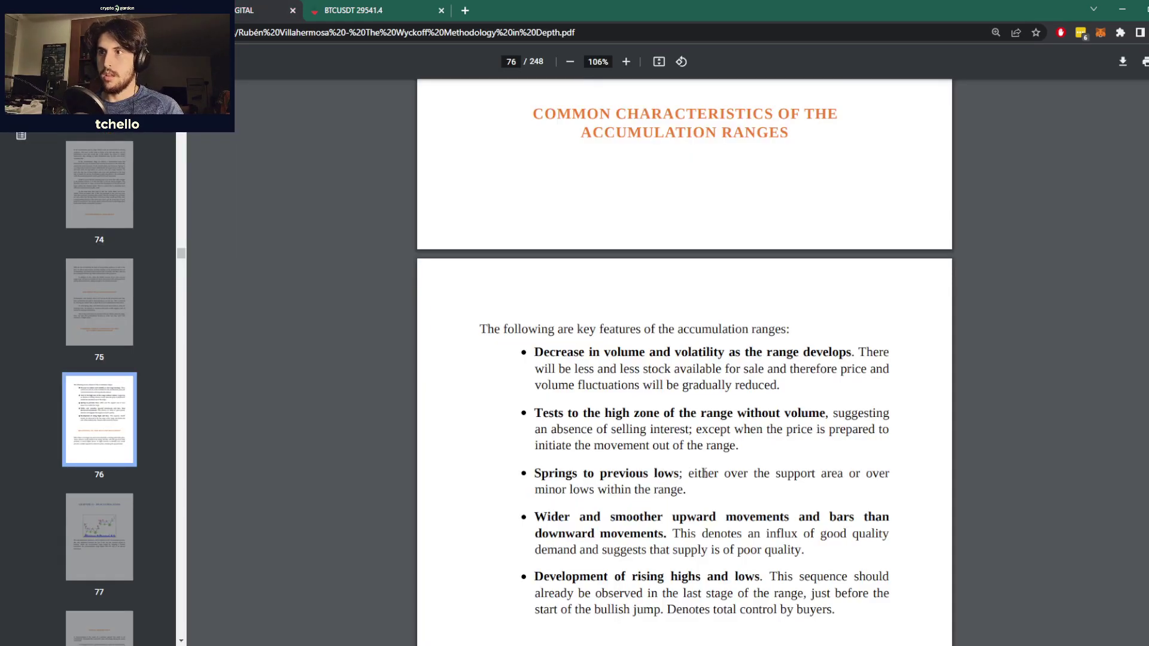
Step: Relate the PDF's springs-to-previous-lows point to BTCUSD by circling the late-January 2021 lows with the Brush, undo the circle, and return to the PDF
scroll(695, 524, "down", 1)
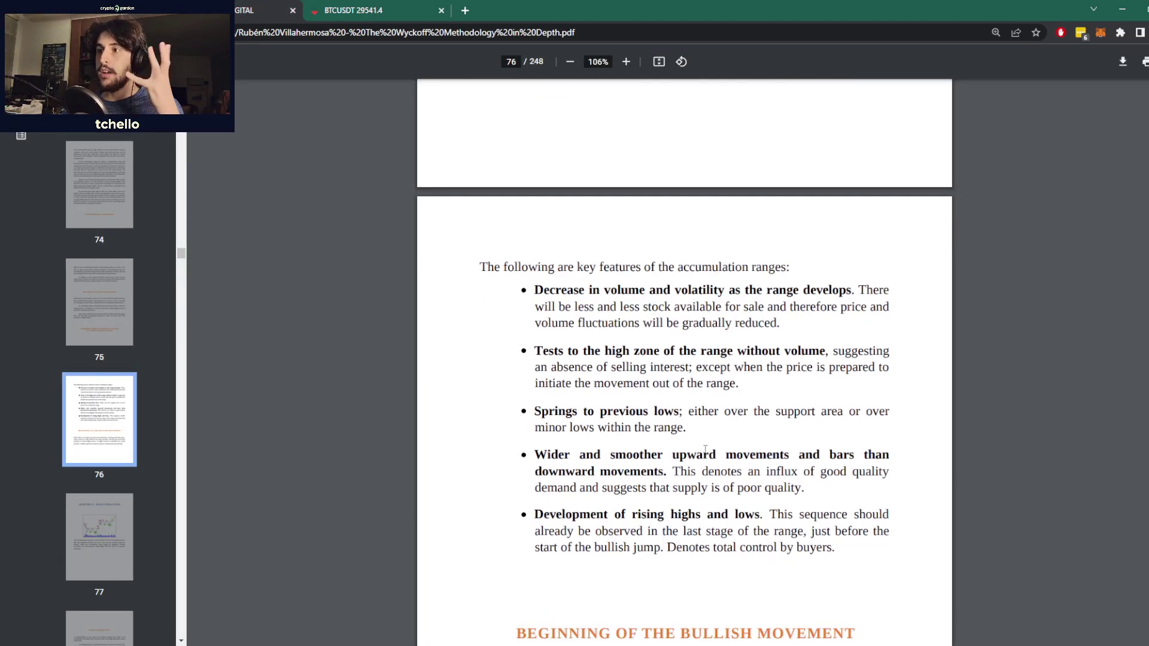
key("ctrl+Tab")
scroll(466, 383, "down", 5)
scroll(466, 383, "up", 2)
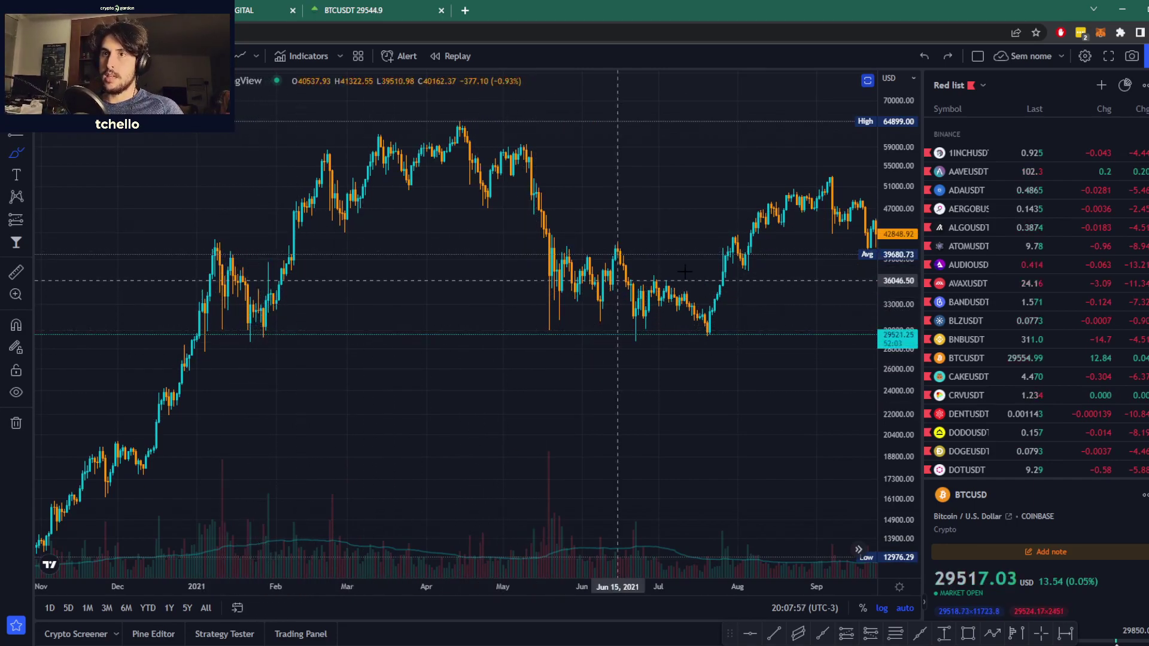
mouse_move(250, 301)
left_mouse_down()
mouse_move(286, 320)
mouse_move(240, 312)
left_mouse_up()
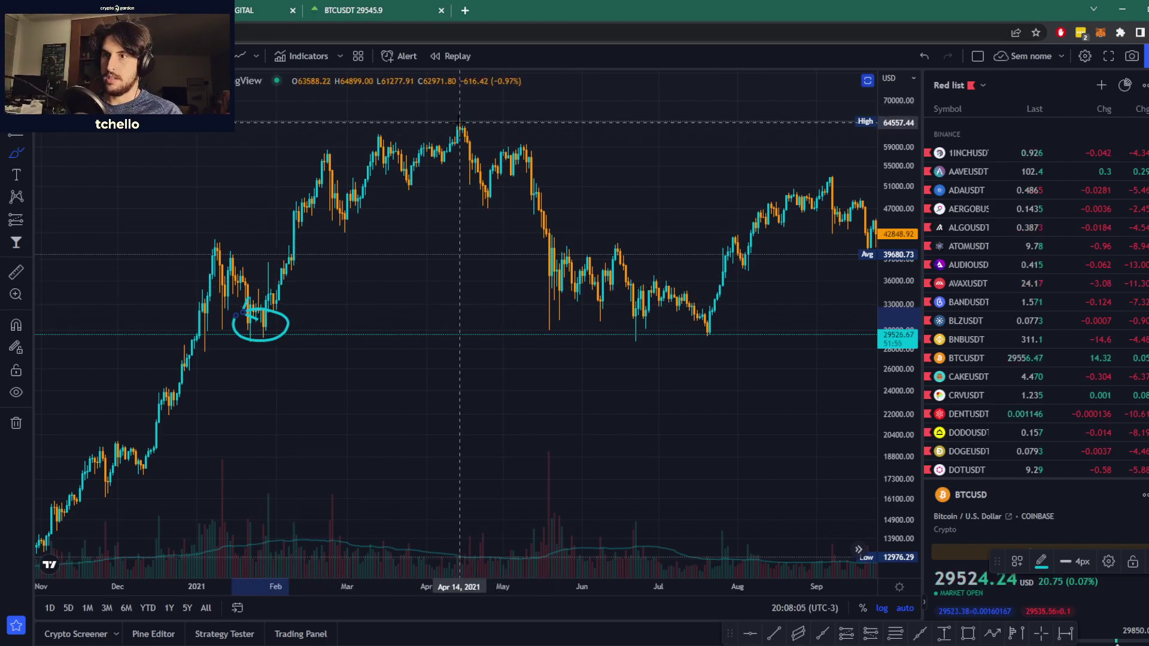
key("ctrl+z")
key("ctrl+Tab")
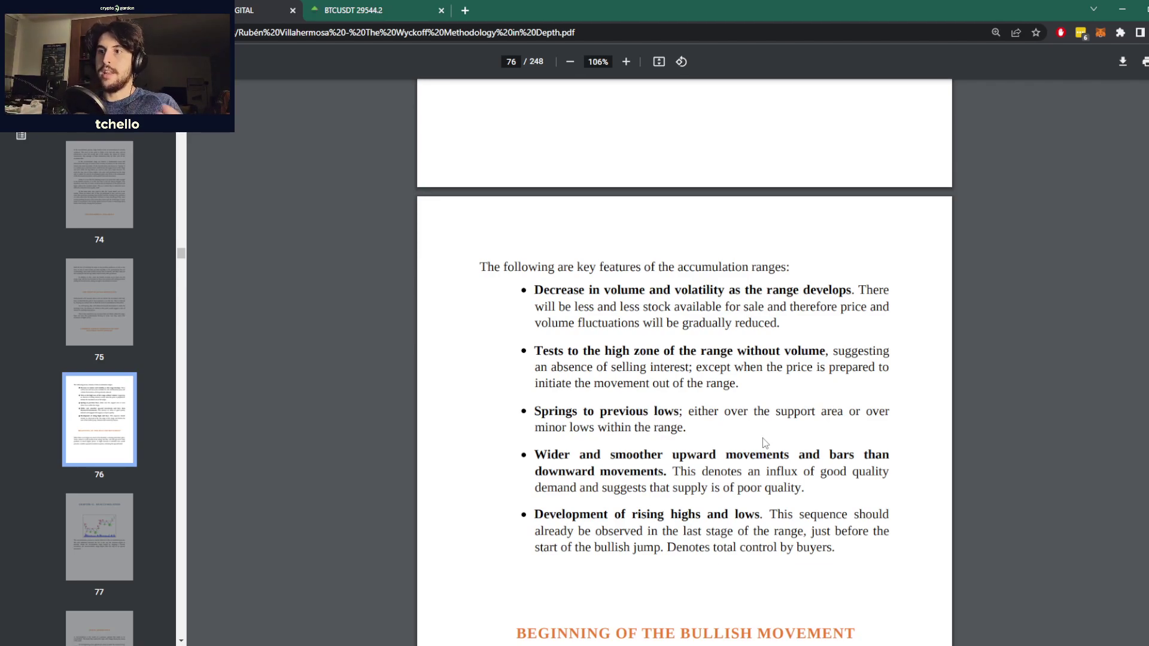
Step: Switch to the BTCUSD chart and examine the May–September 2021 range up close with the Brush ready
left_click(381, 8)
scroll(599, 220, "up", 3)
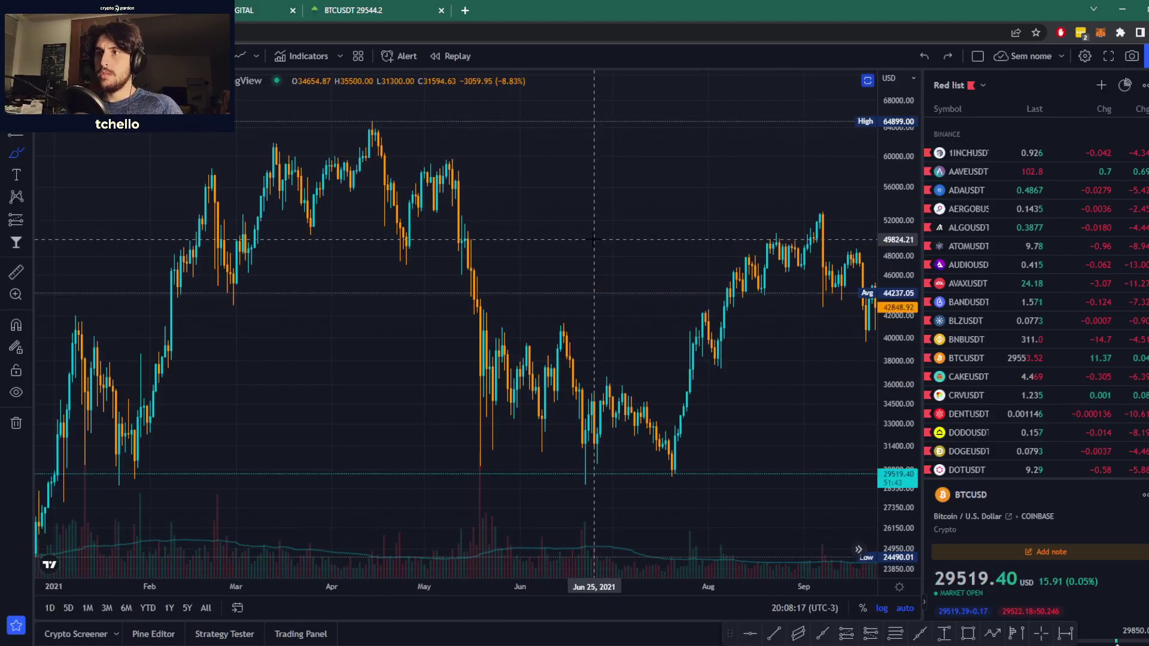
scroll(598, 220, "up", 2)
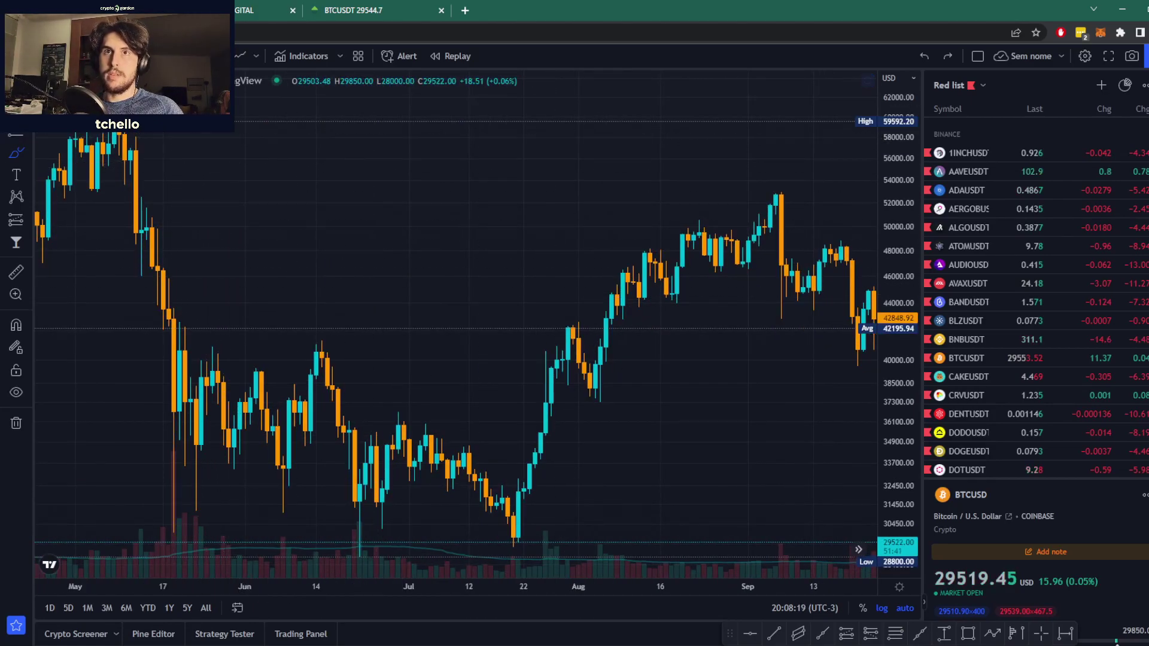
left_click(28, 153)
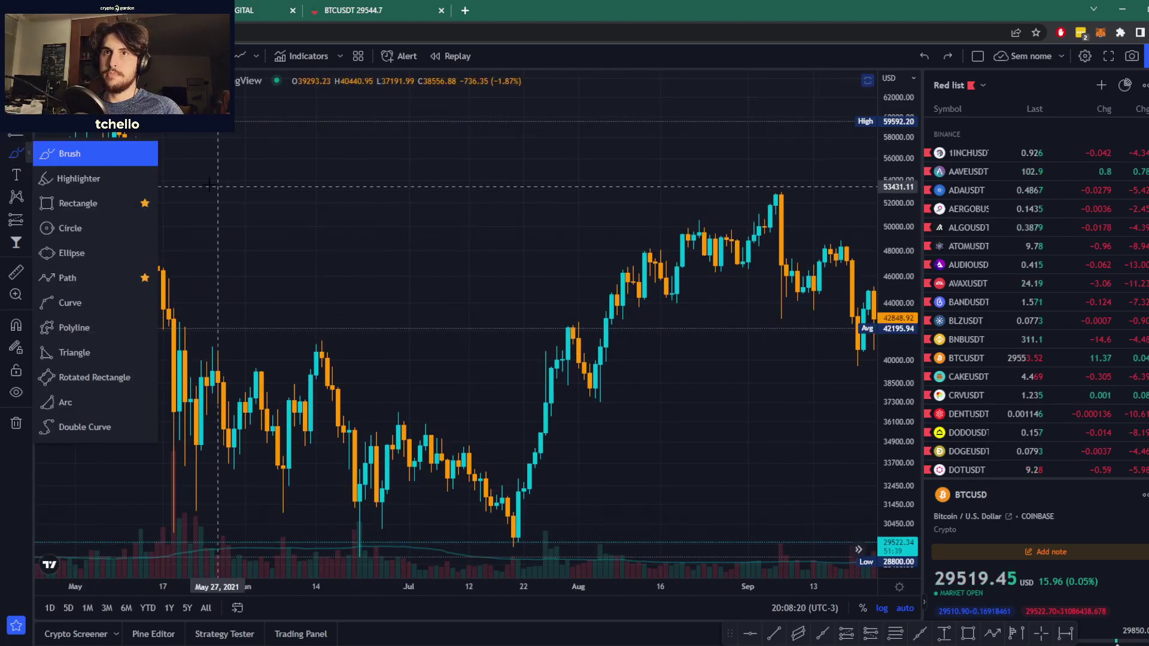
left_click(39, 154)
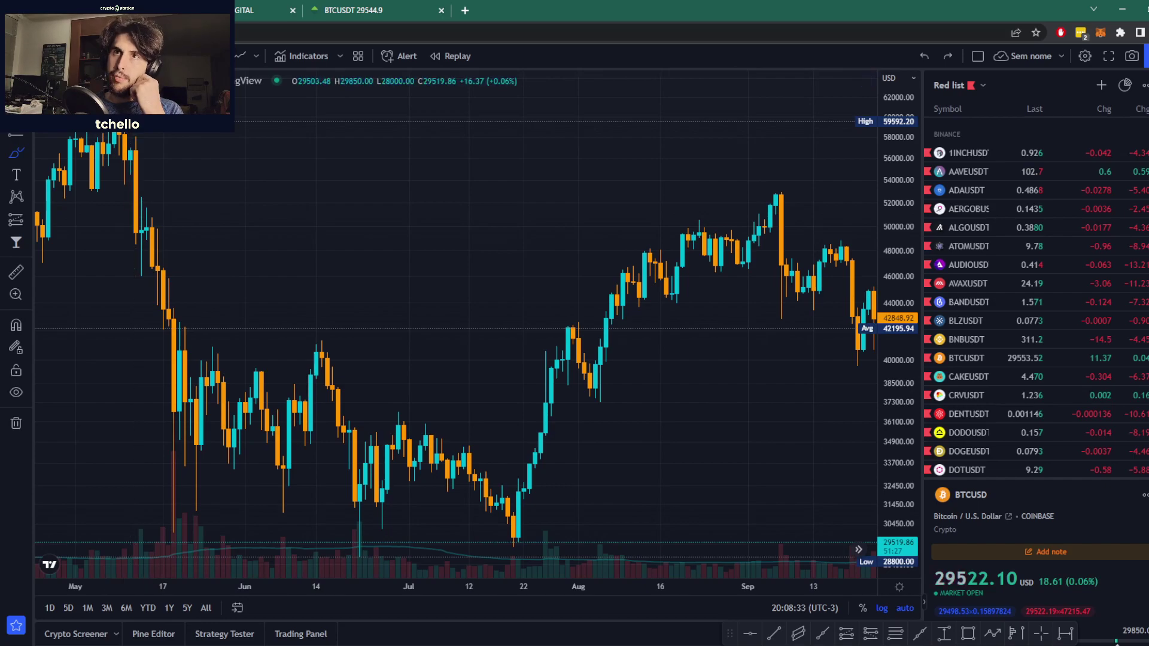
Step: Change the BTCUSD chart to a shorter intraday timeframe and bring the June 2021 range into view
left_click(180, 57)
scroll(613, 280, "down", 6)
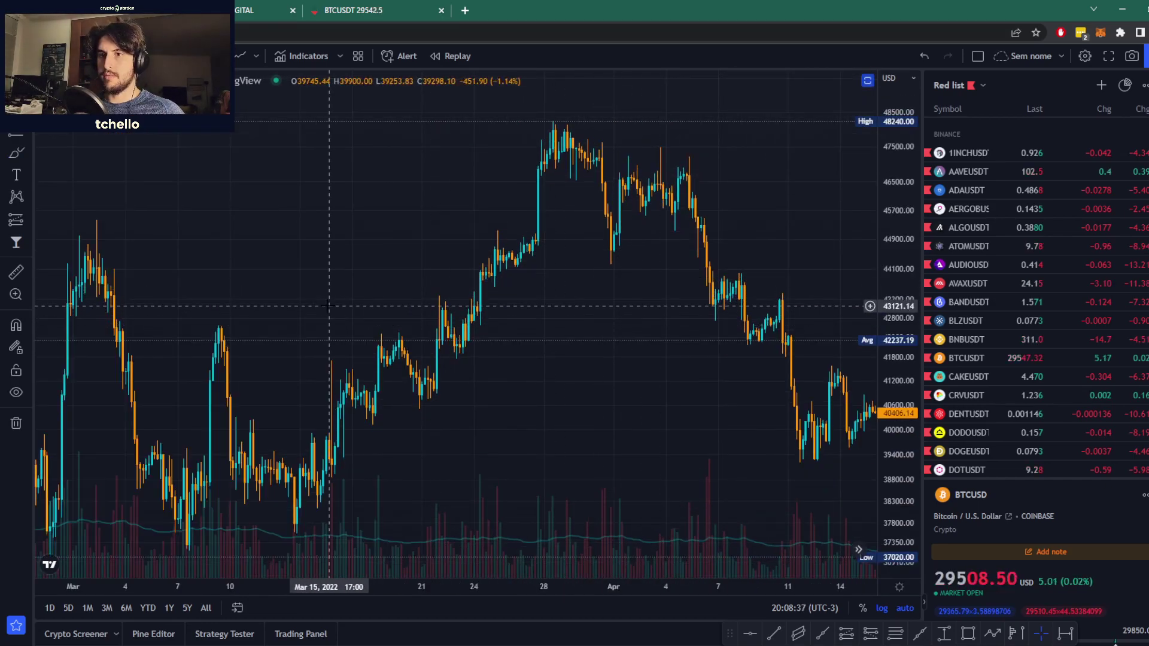
scroll(626, 341, "down", 3)
left_click_drag(627, 341, 334, 351)
left_click_drag(259, 359, 715, 361)
left_click_drag(308, 353, 710, 344)
scroll(320, 342, "down", 8)
left_click_drag(225, 365, 464, 358)
left_click_drag(241, 371, 411, 369)
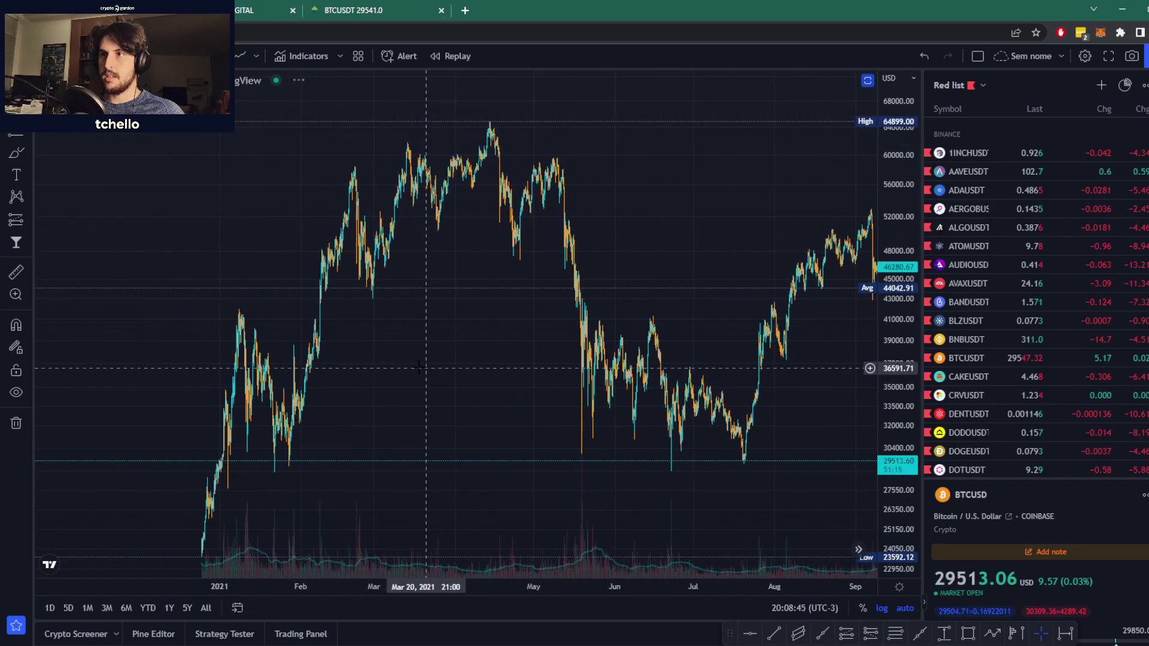
scroll(373, 391, "up", 7)
left_click_drag(395, 300, 601, 278)
scroll(455, 315, "up", 8)
scroll(201, 405, "up", 5)
left_click_drag(202, 405, 661, 383)
scroll(587, 398, "up", 4)
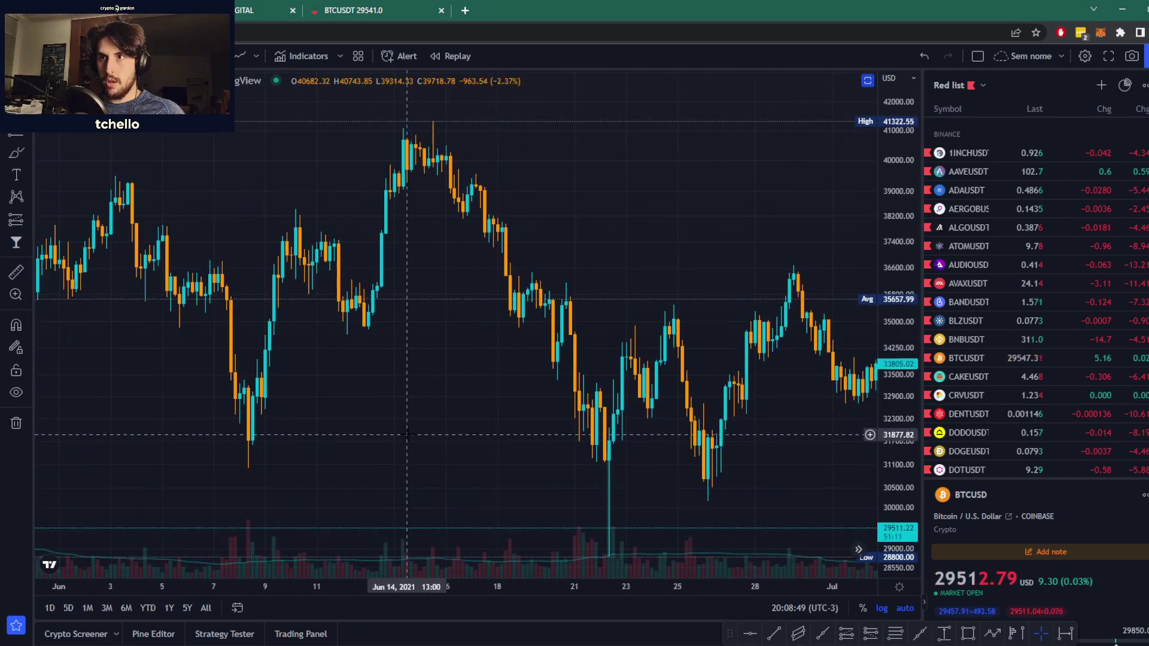
left_click_drag(411, 436, 455, 420)
Step: Trace BTCUSD's upward and downward swings across June 2021 with the Brush to compare the smoothness of the movements
left_click(18, 153)
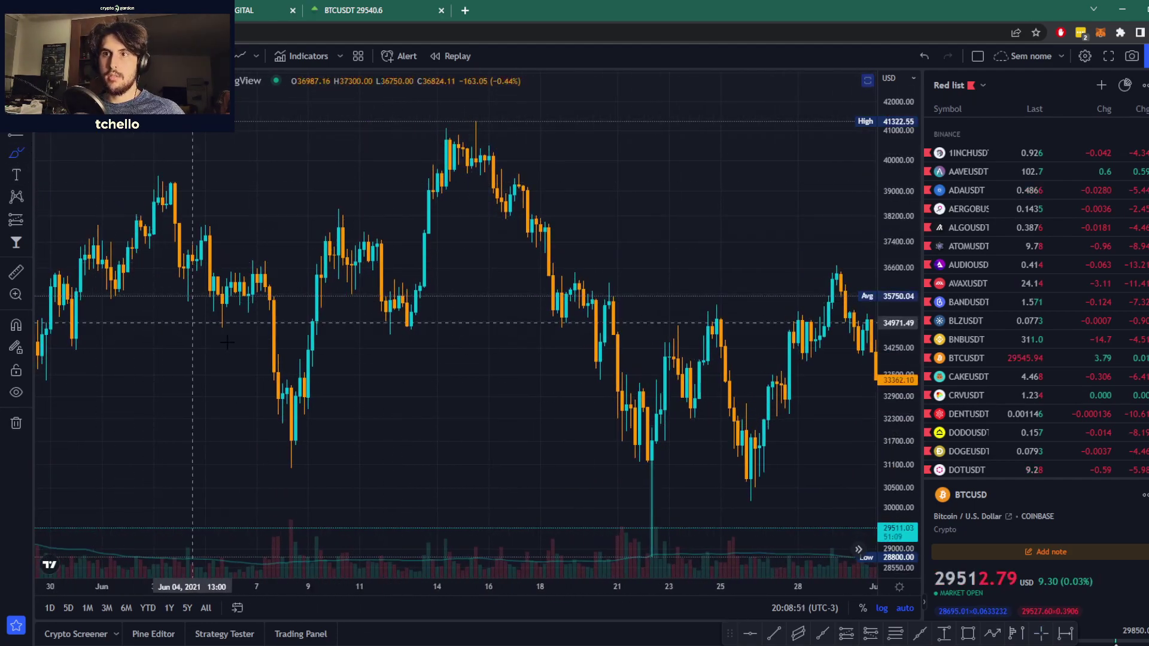
scroll(532, 131, "down", 3)
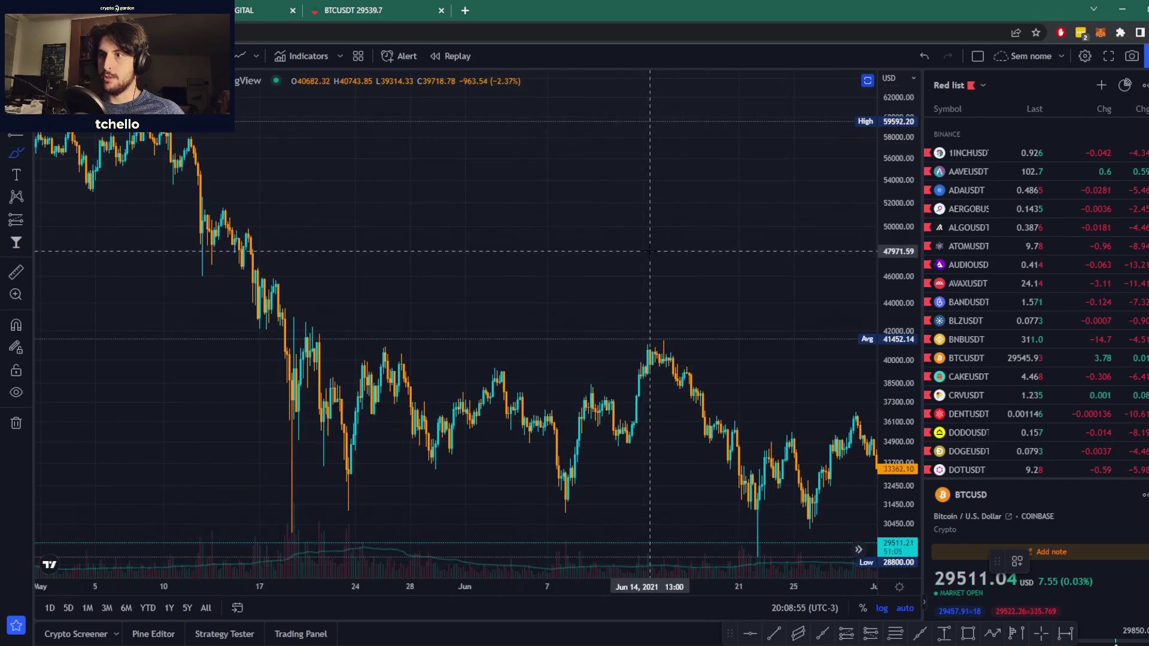
mouse_move(570, 488)
left_mouse_down()
mouse_move(574, 419)
mouse_move(593, 401)
mouse_move(611, 416)
left_mouse_up()
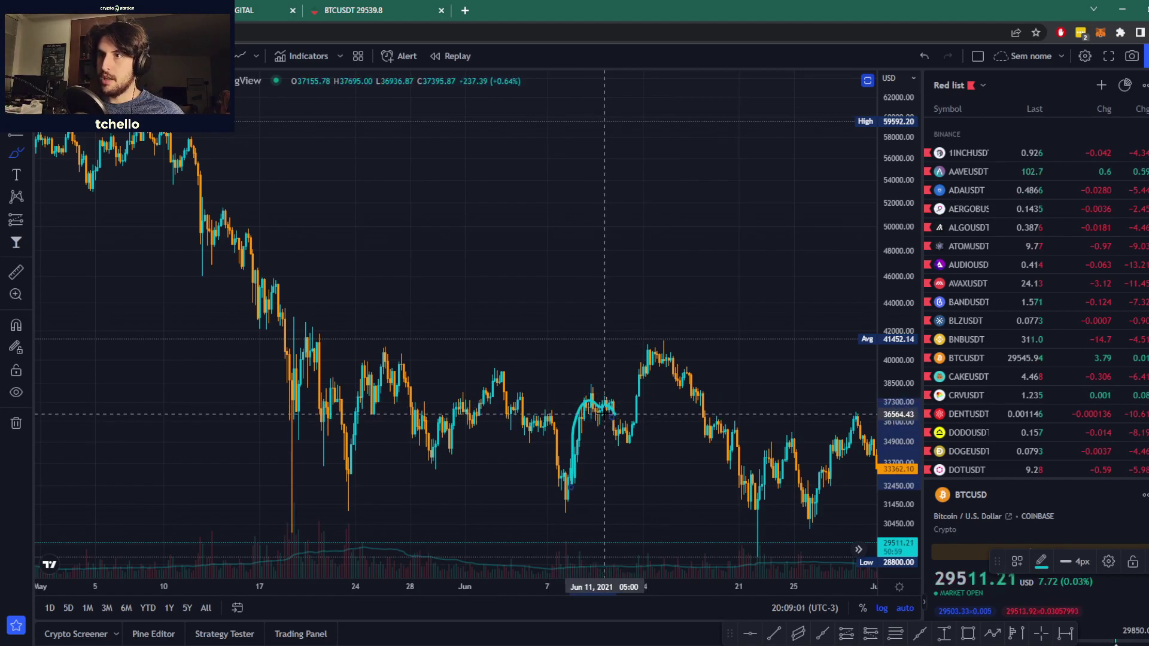
mouse_move(568, 480)
left_mouse_down()
mouse_move(587, 409)
mouse_move(627, 432)
mouse_move(662, 357)
left_mouse_up()
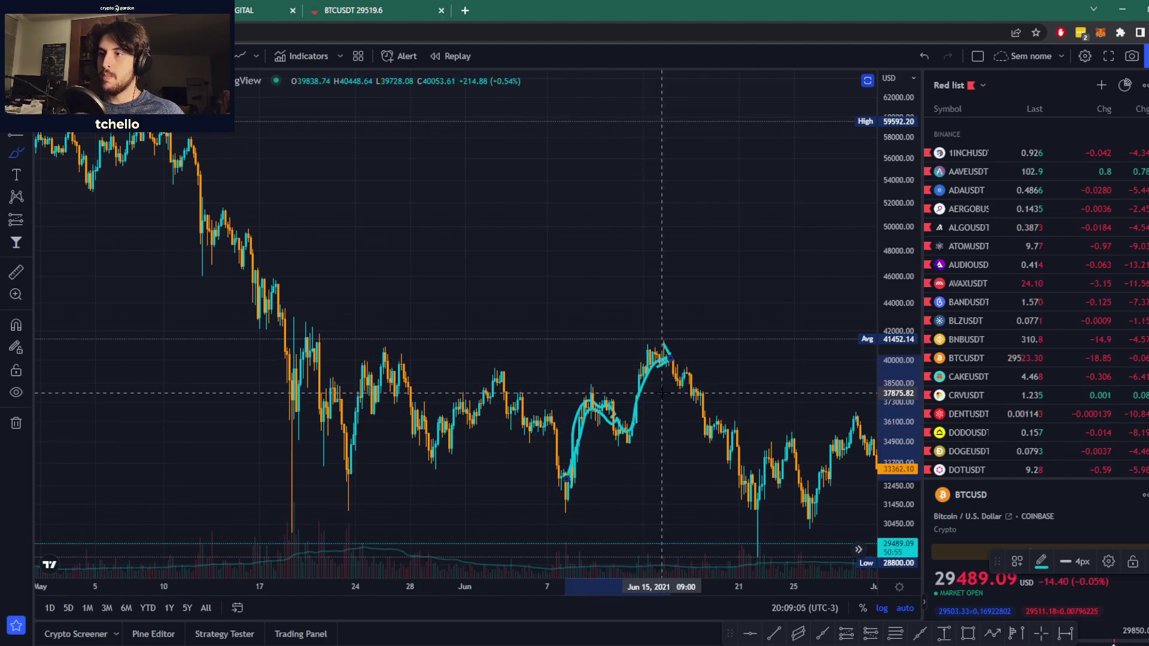
left_click_drag(666, 355, 759, 546)
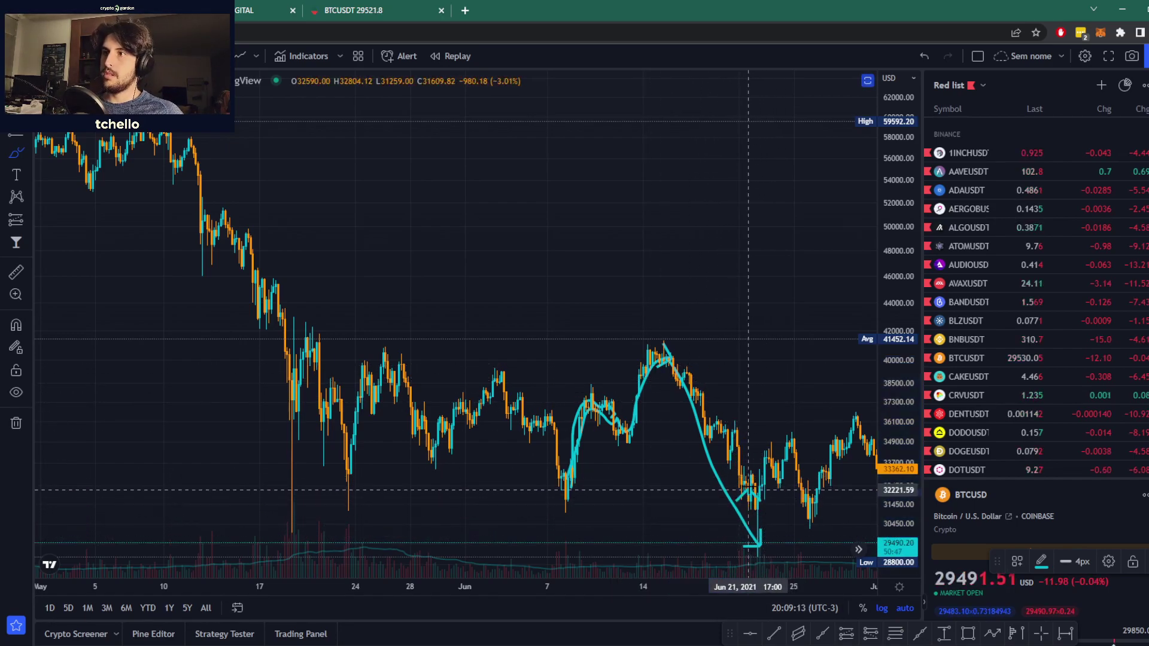
mouse_move(757, 479)
left_mouse_down()
mouse_move(786, 449)
mouse_move(815, 548)
mouse_move(815, 475)
mouse_move(855, 414)
mouse_move(862, 422)
left_mouse_up()
left_click_drag(684, 233, 386, 231)
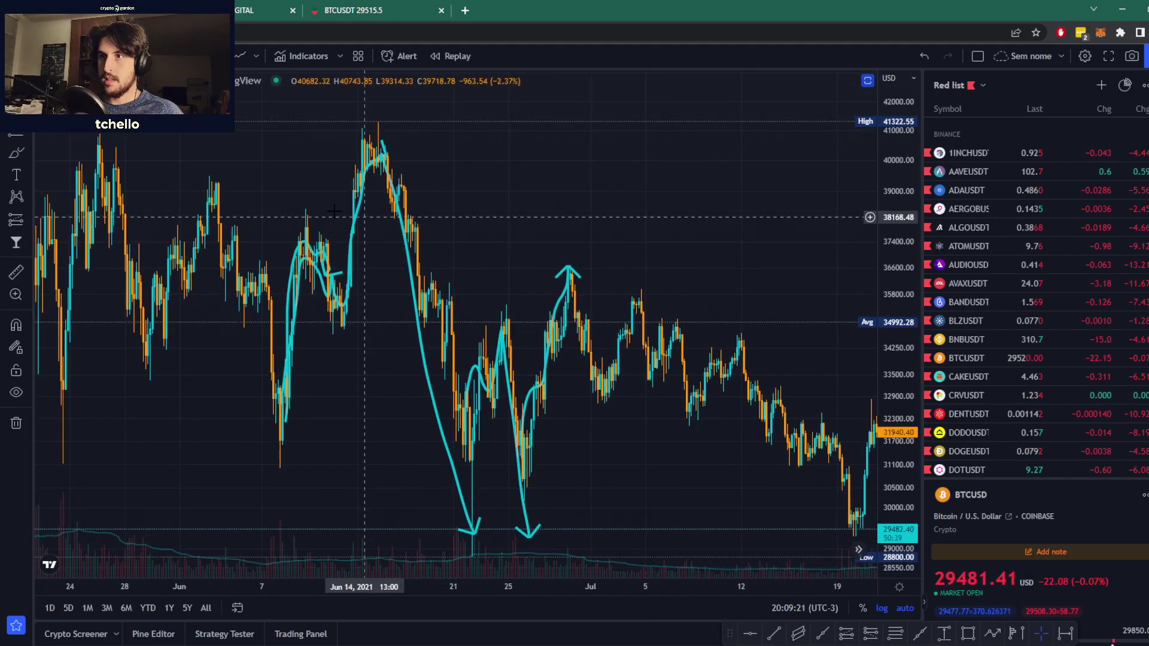
scroll(679, 270, "down", 5)
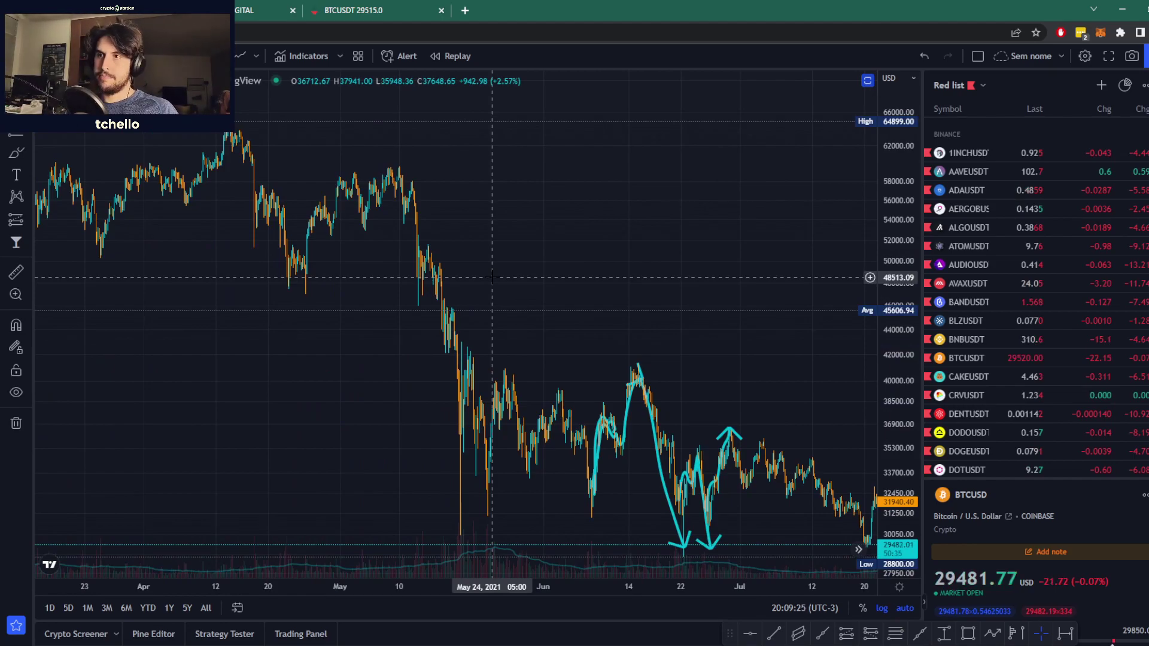
Step: Undo all Brush strokes over the June 2021 swings and return to page 76 of the PDF
left_click(16, 153)
scroll(436, 389, "up", 5)
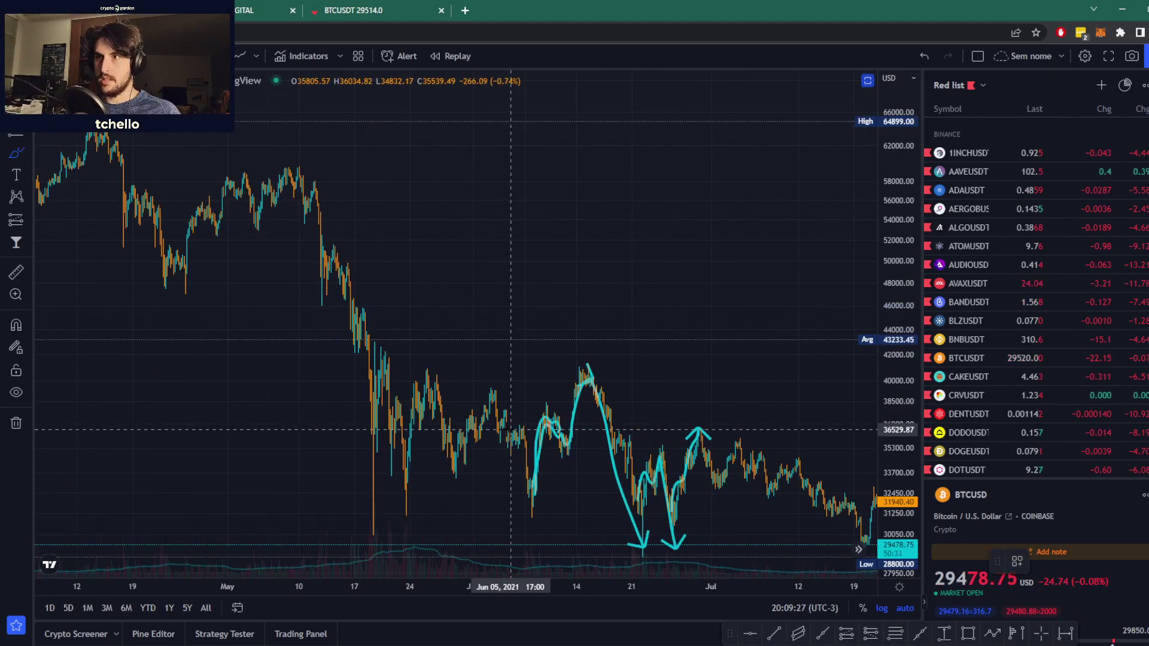
mouse_move(313, 452)
left_mouse_down()
mouse_move(365, 377)
mouse_move(412, 490)
left_mouse_up()
key("ctrl+z")
key("ctrl+z")
key("ctrl+z")
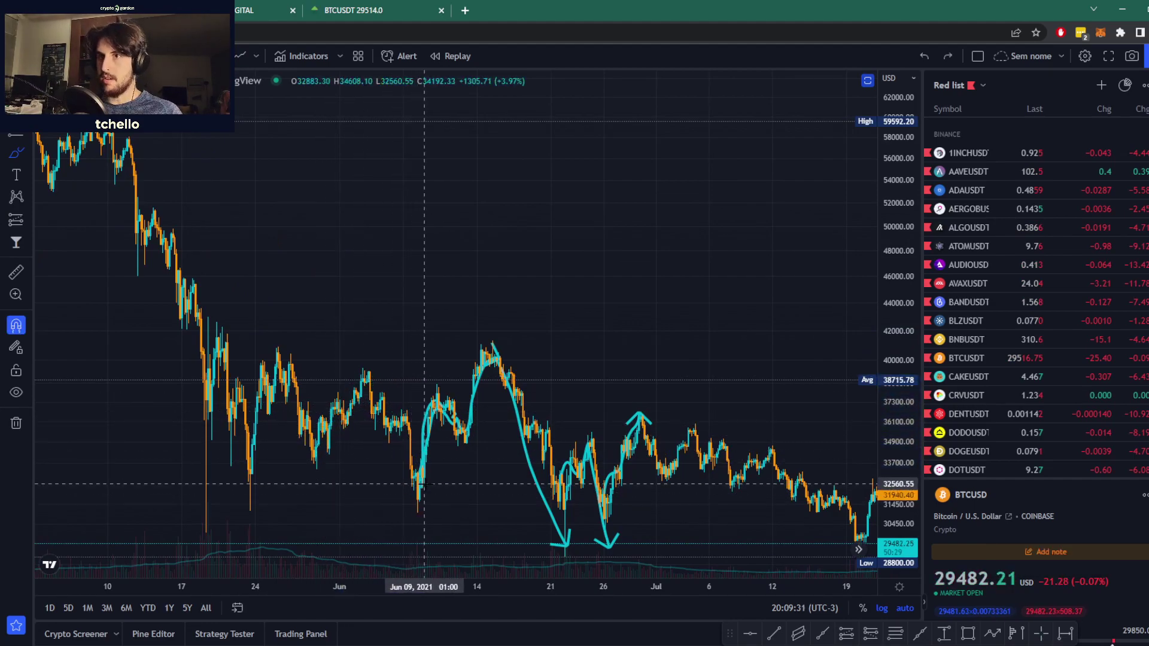
key("ctrl+z")
key("ctrl+z")
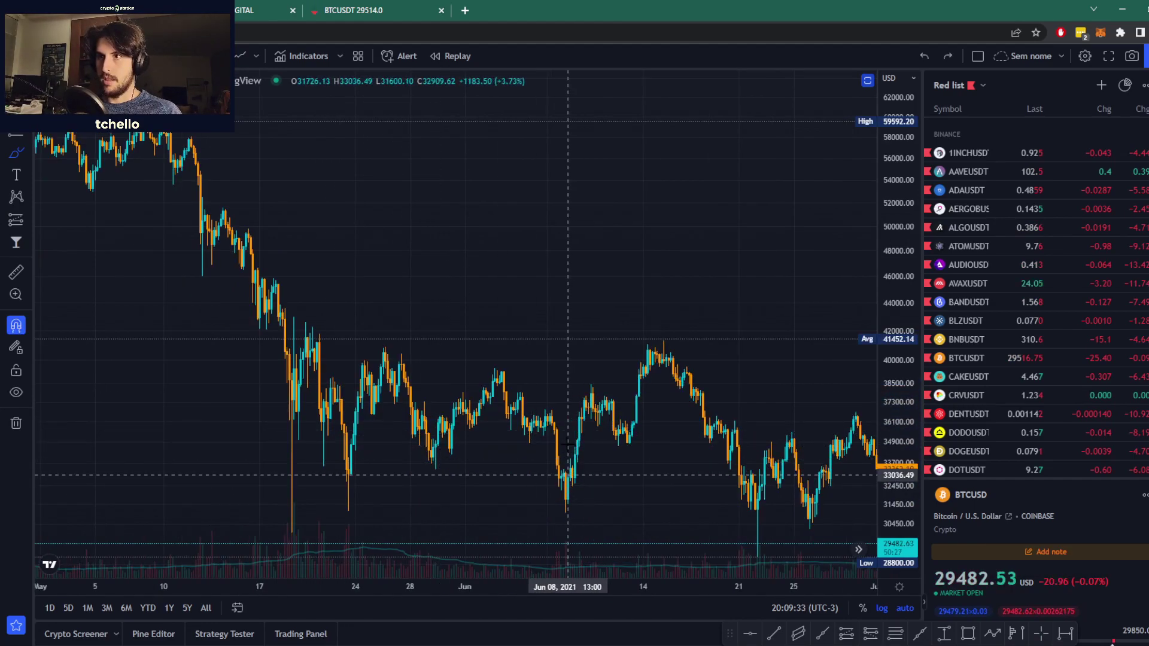
left_click(243, 6)
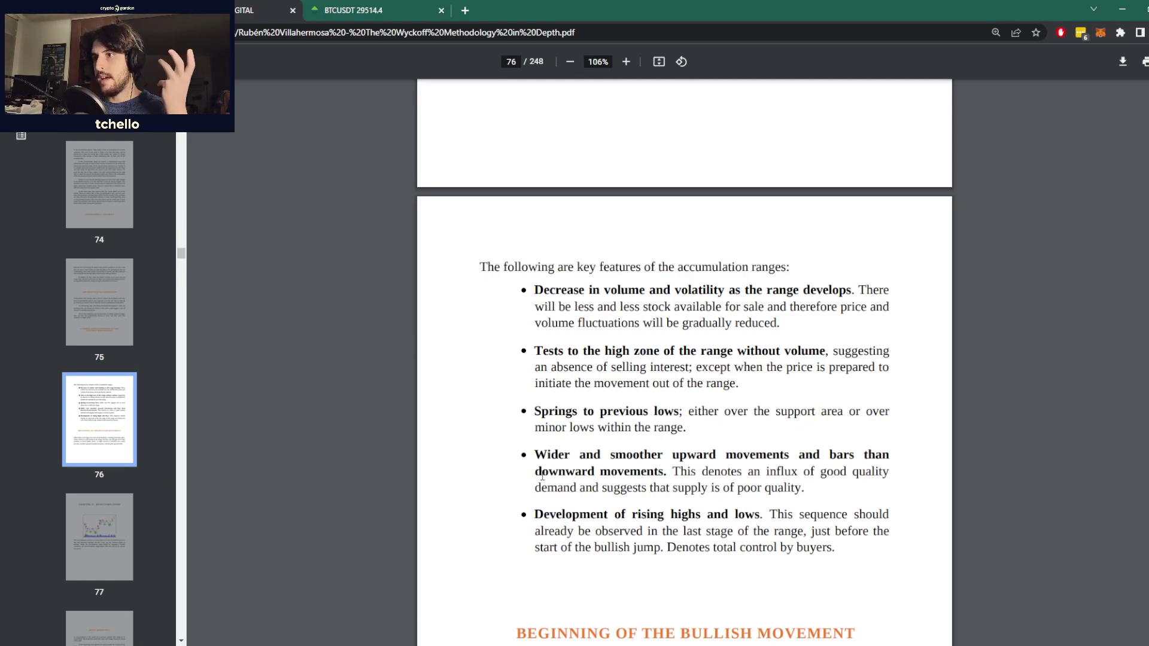
Step: Examine BTCUSD's decline and range from April to August 2021, and return to the PDF's list of accumulation features
left_click(365, 9)
scroll(570, 384, "down", 4)
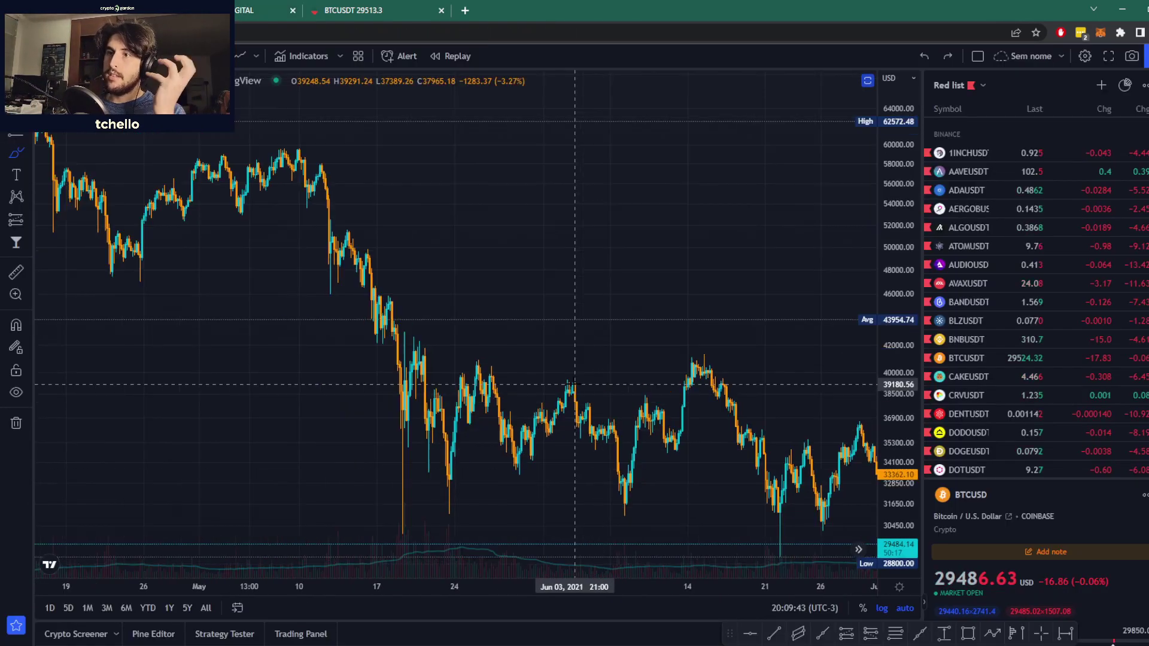
scroll(605, 455, "down", 2)
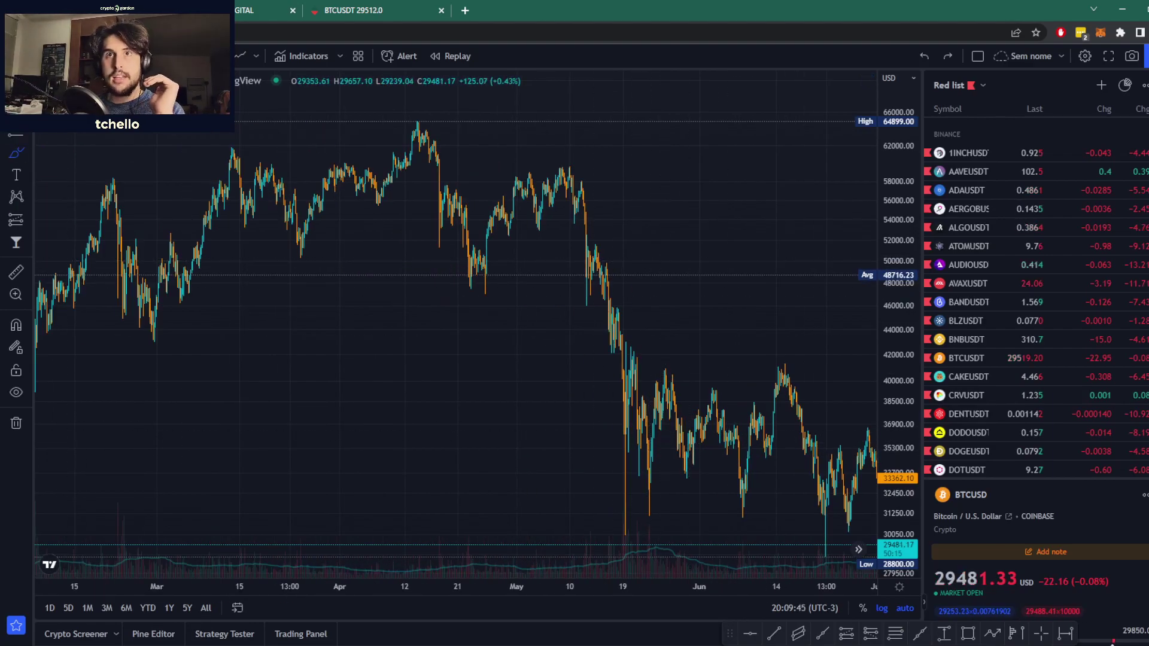
left_click_drag(753, 245, 530, 244)
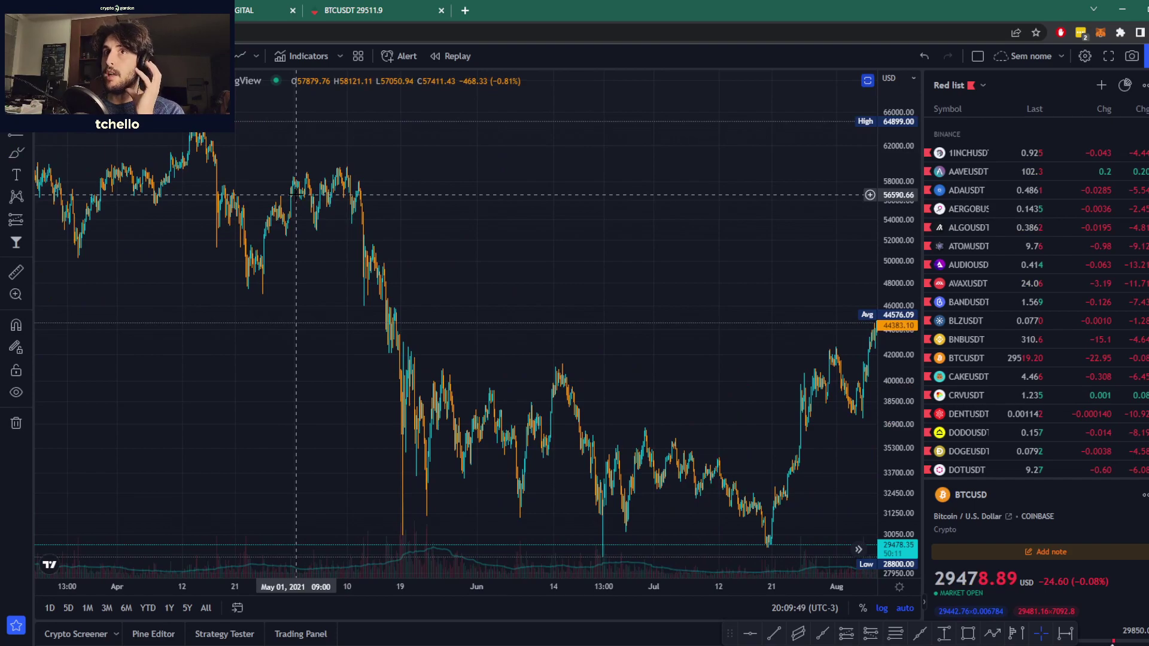
left_click(245, 15)
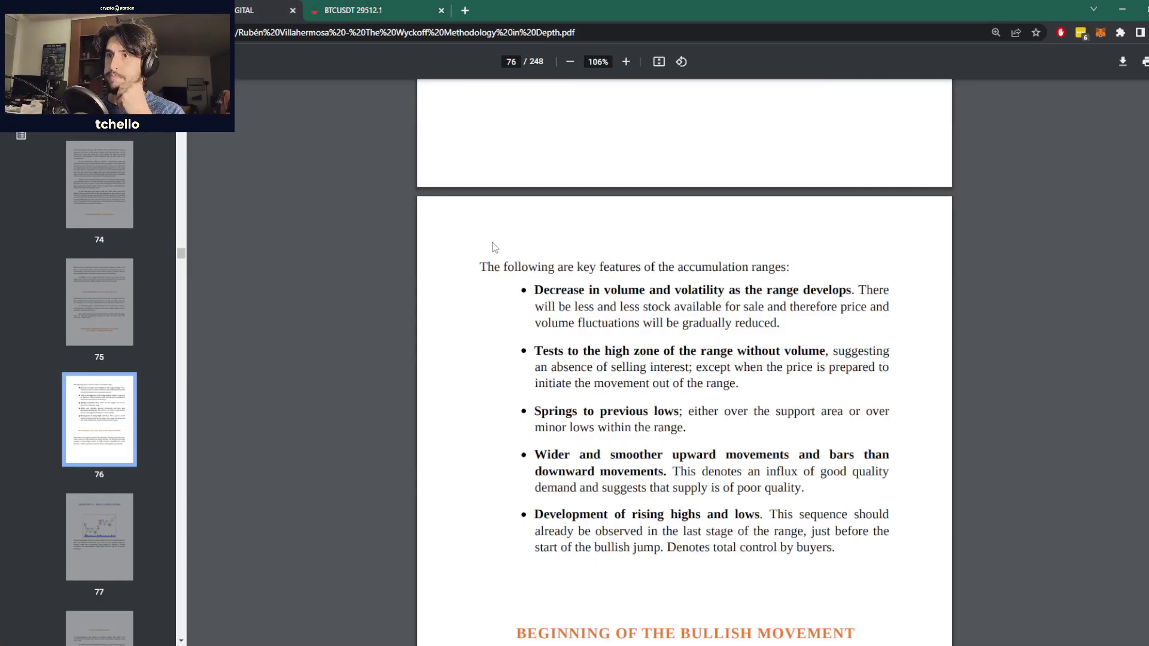
Step: Draw two nearly parallel rising trend lines above BTCUSD's June–July 2021 range, from about 42,560 to 51,400 and from about 48,570 to 57,450
left_click(365, 11)
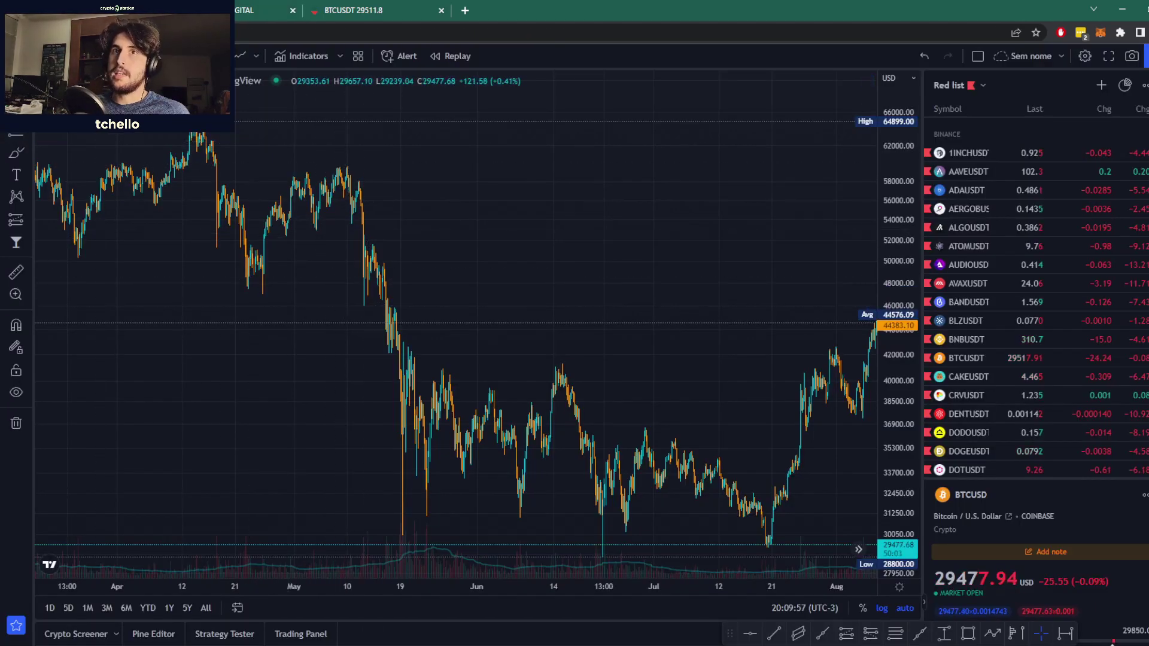
left_click(773, 634)
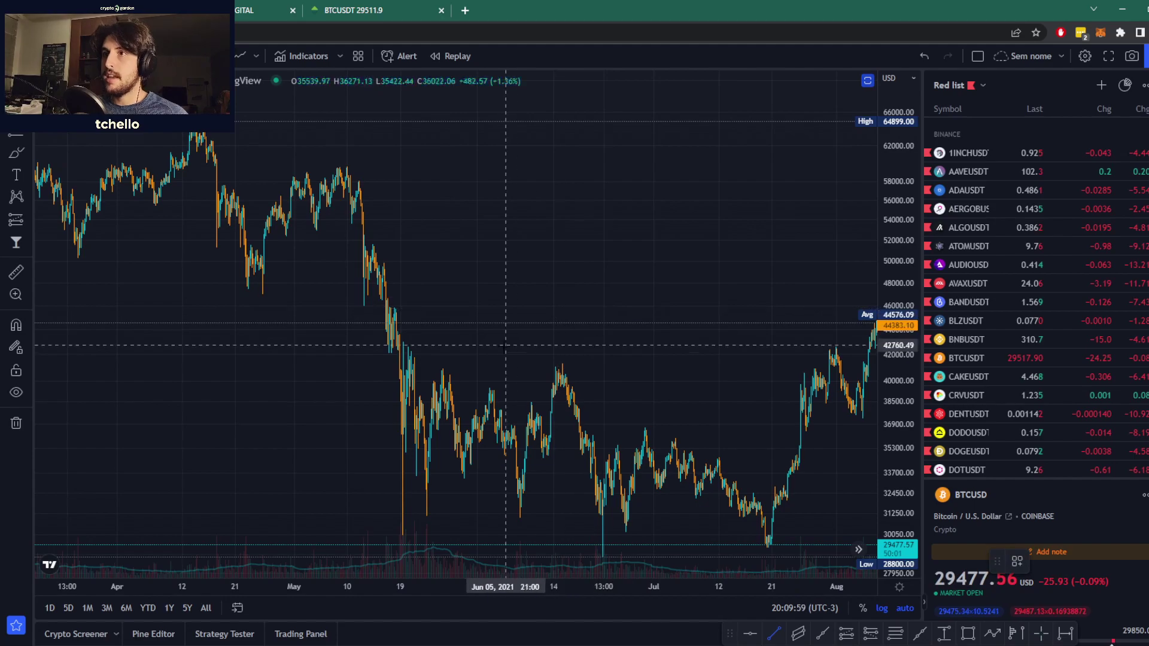
left_click(504, 347)
left_click(829, 245)
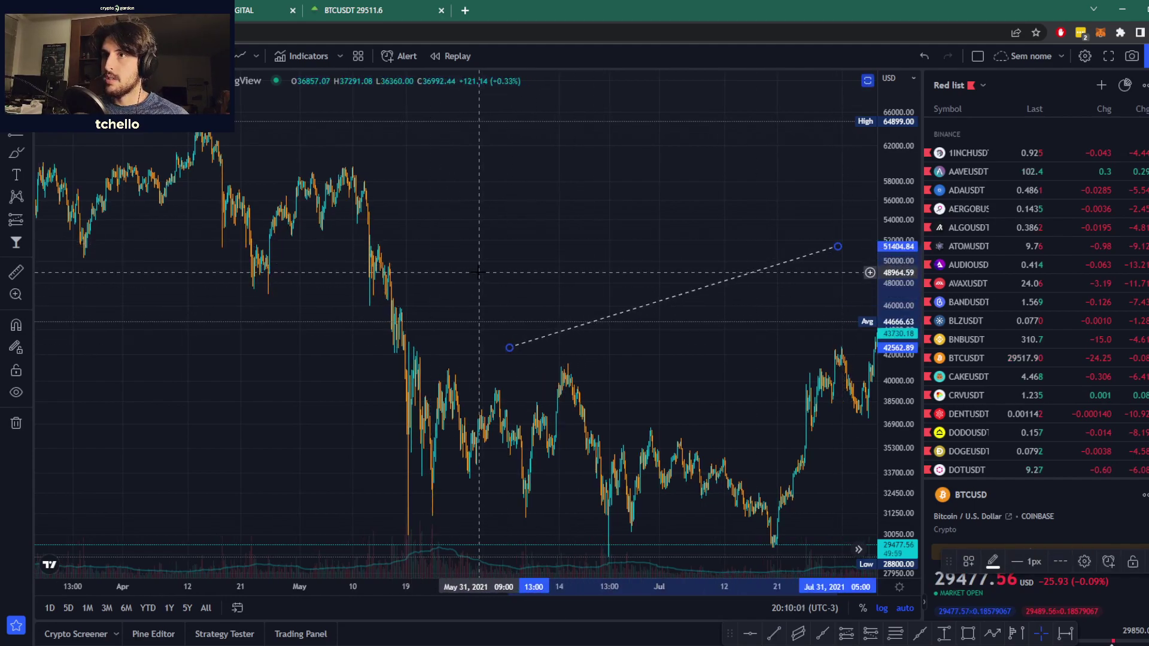
left_click(16, 108)
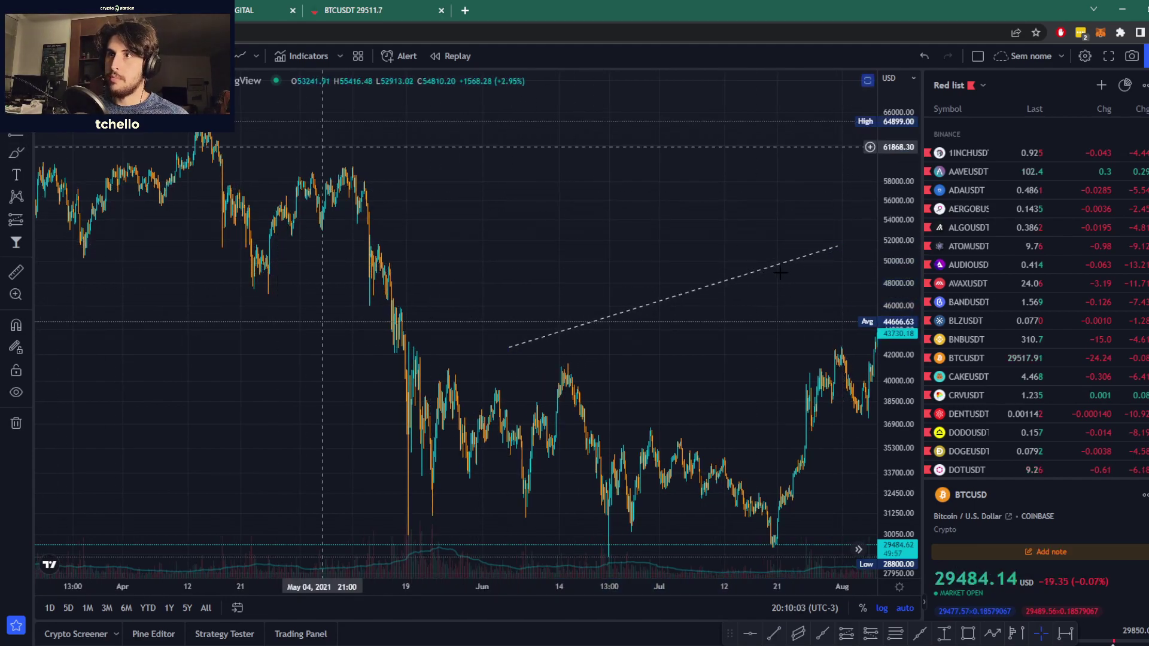
left_click(499, 277)
left_click(816, 188)
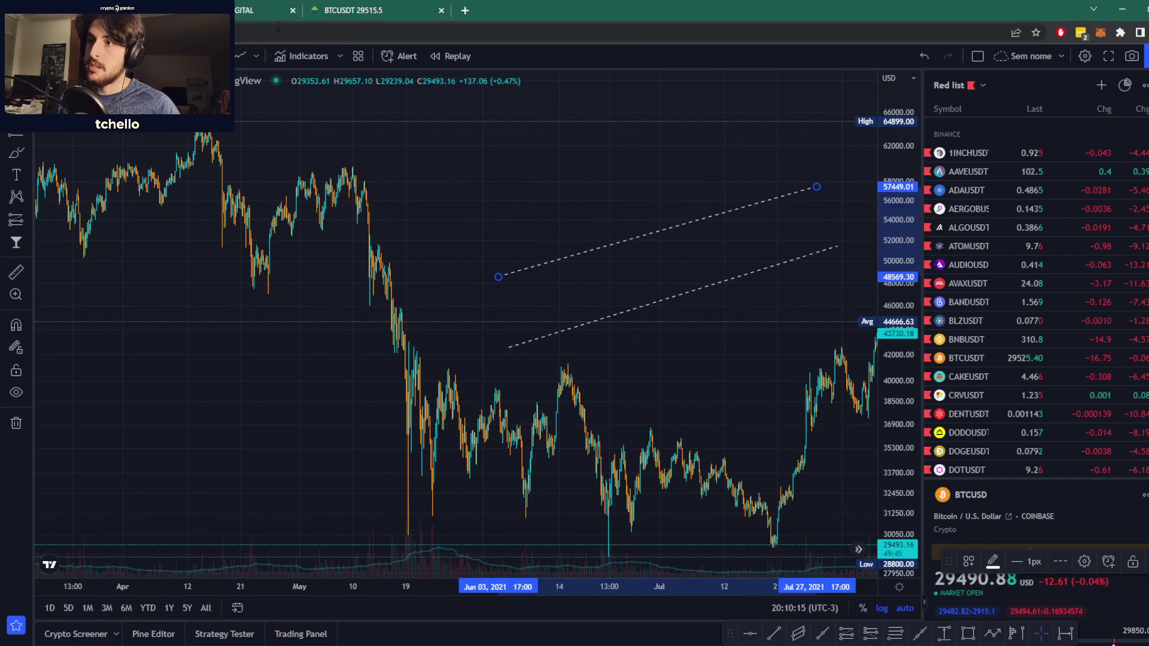
Step: Read the PDF's Development of rising highs and lows and Beginning of the Bullish Movement, and continue to Chapter 11 - Reaccumulation on page 77
left_click(206, 10)
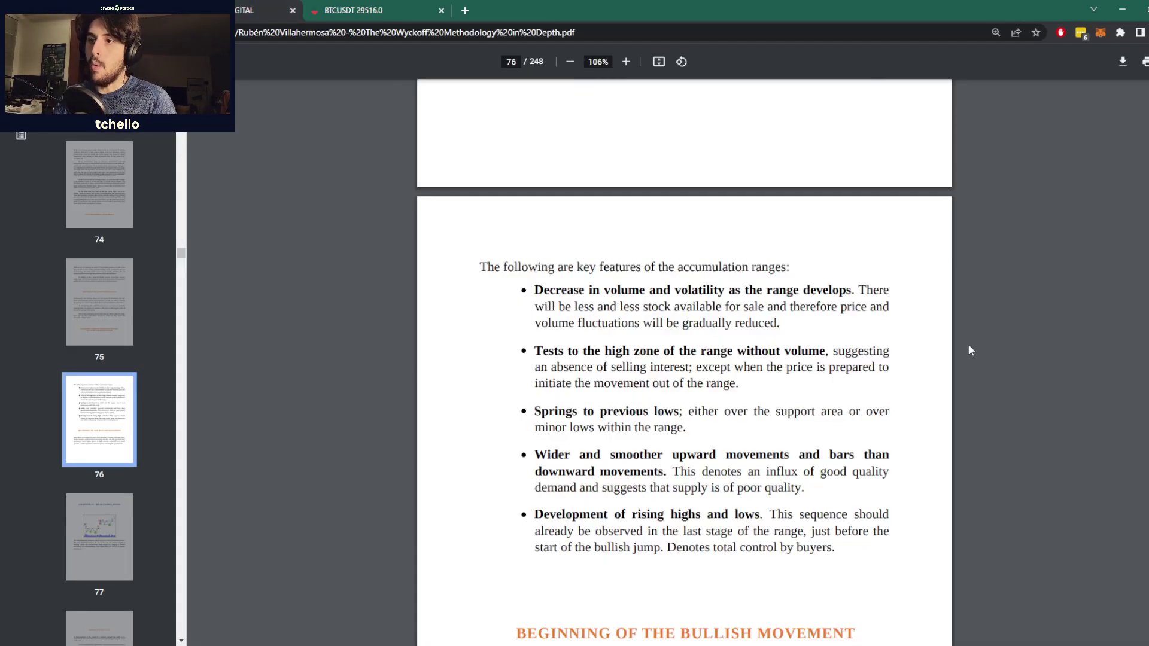
scroll(851, 441, "down", 5)
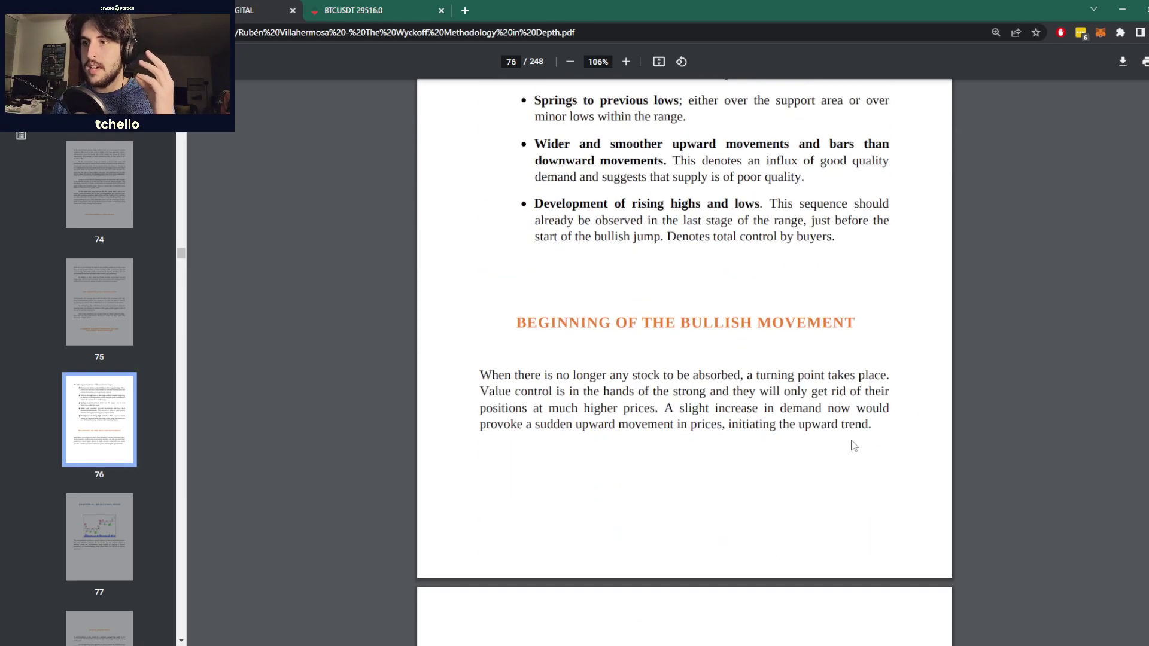
scroll(837, 417, "up", 3)
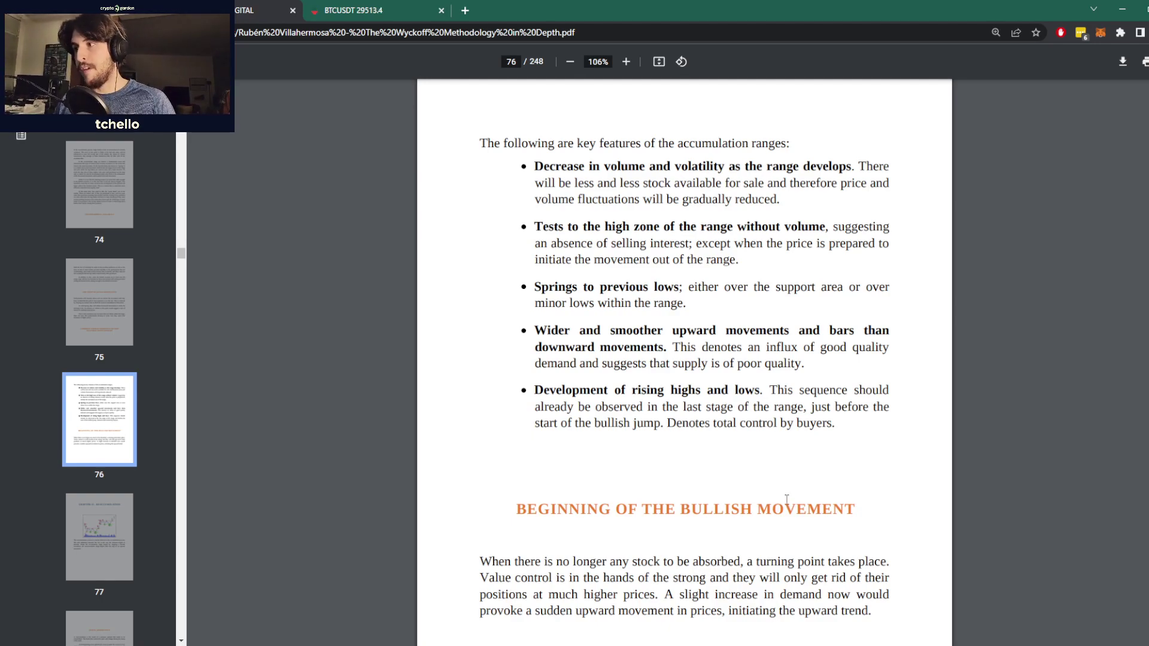
scroll(783, 501, "down", 12)
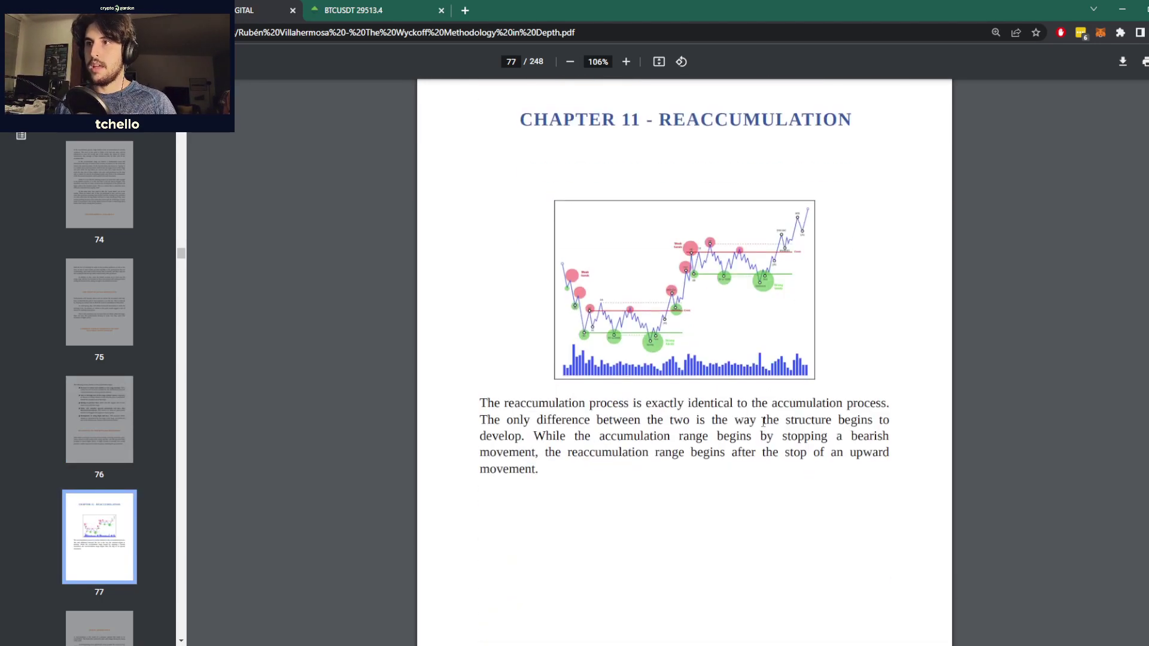
Step: Go back to page 76 of the PDF and undo both rising trend lines above BTCUSD's June–July 2021 range
scroll(774, 374, "up", 10)
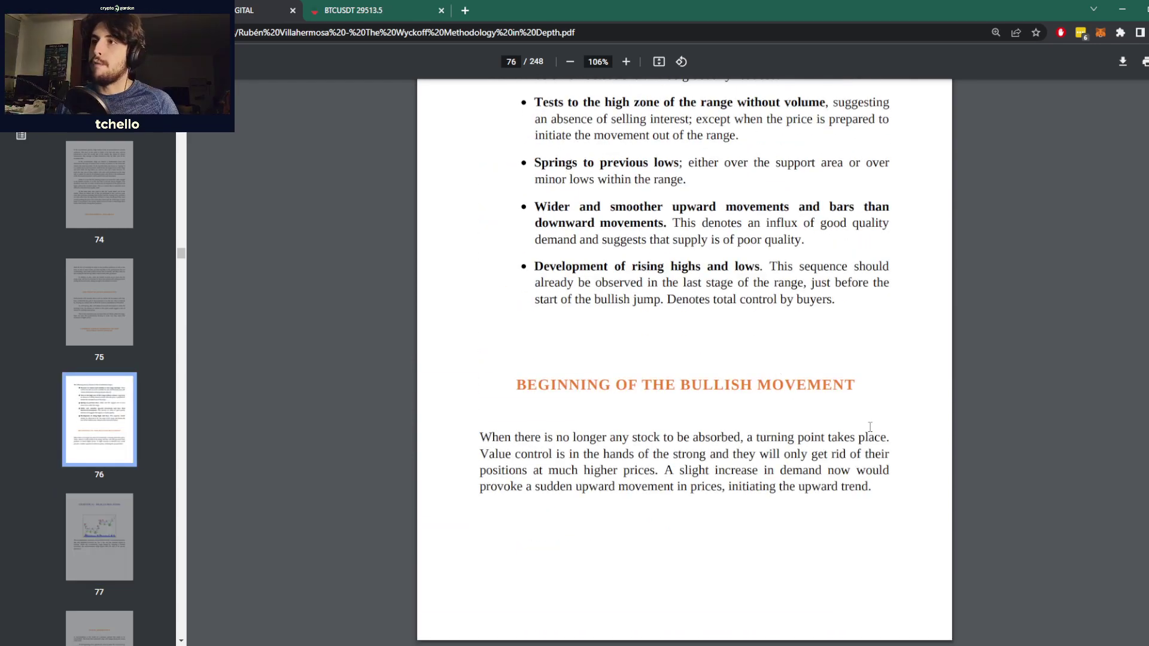
left_click(353, 10)
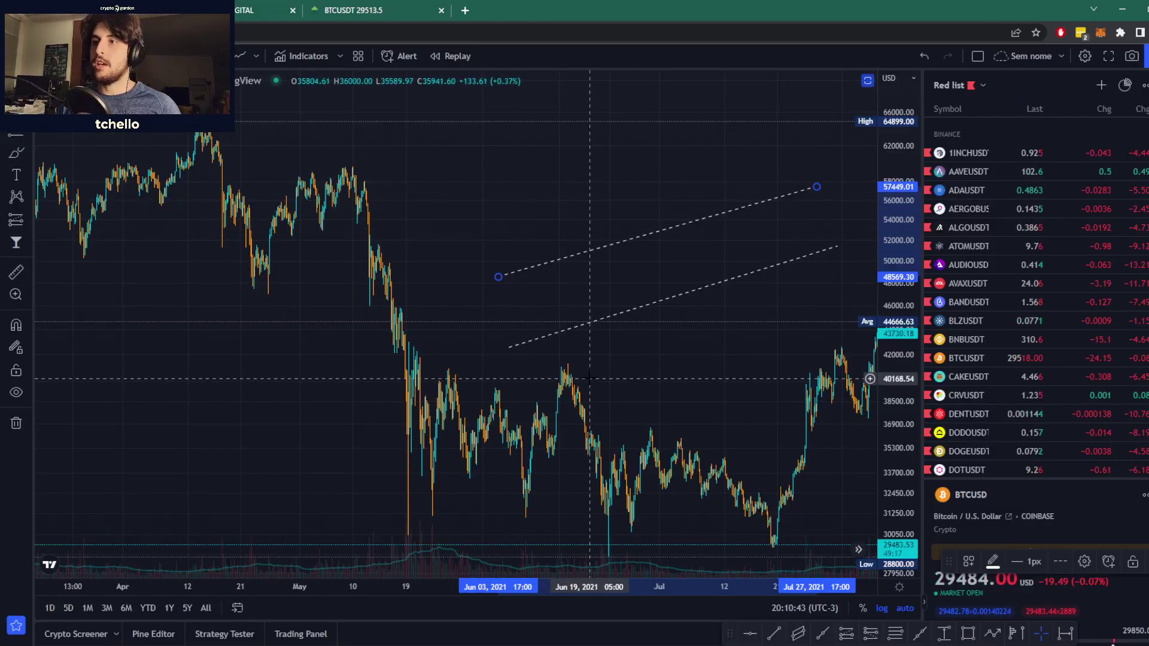
key("ctrl+z")
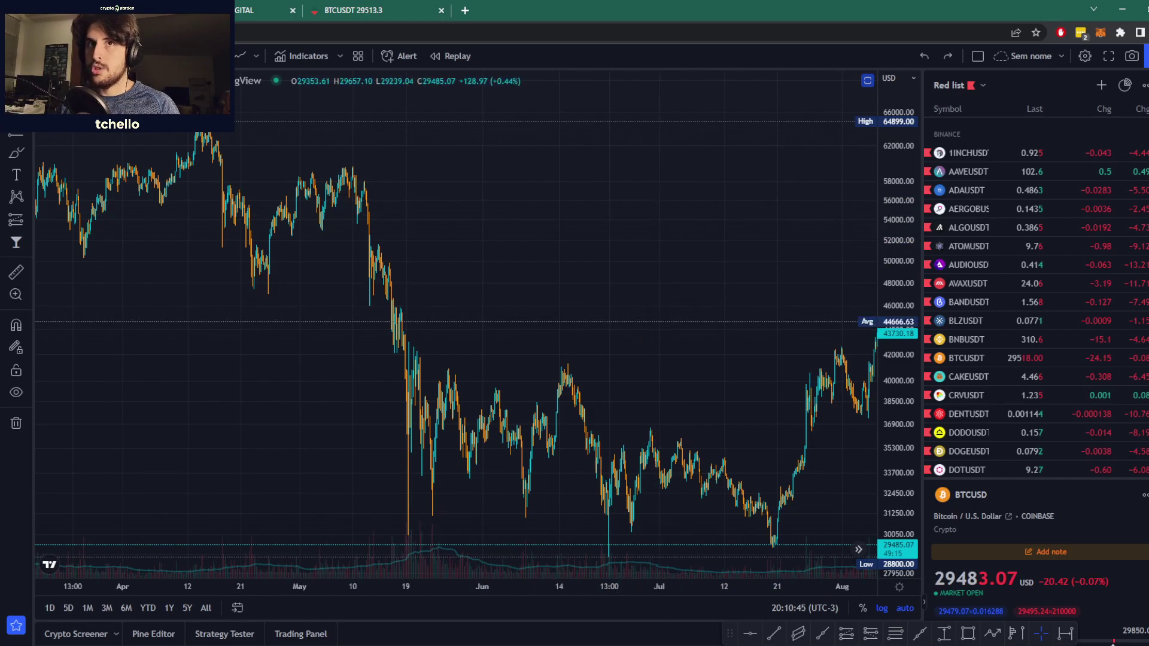
Step: Examine BTCUSD's advance out of the July 2021 low through the November 2021 high, and return to the PDF's accumulation features
scroll(343, 205, "up", 5)
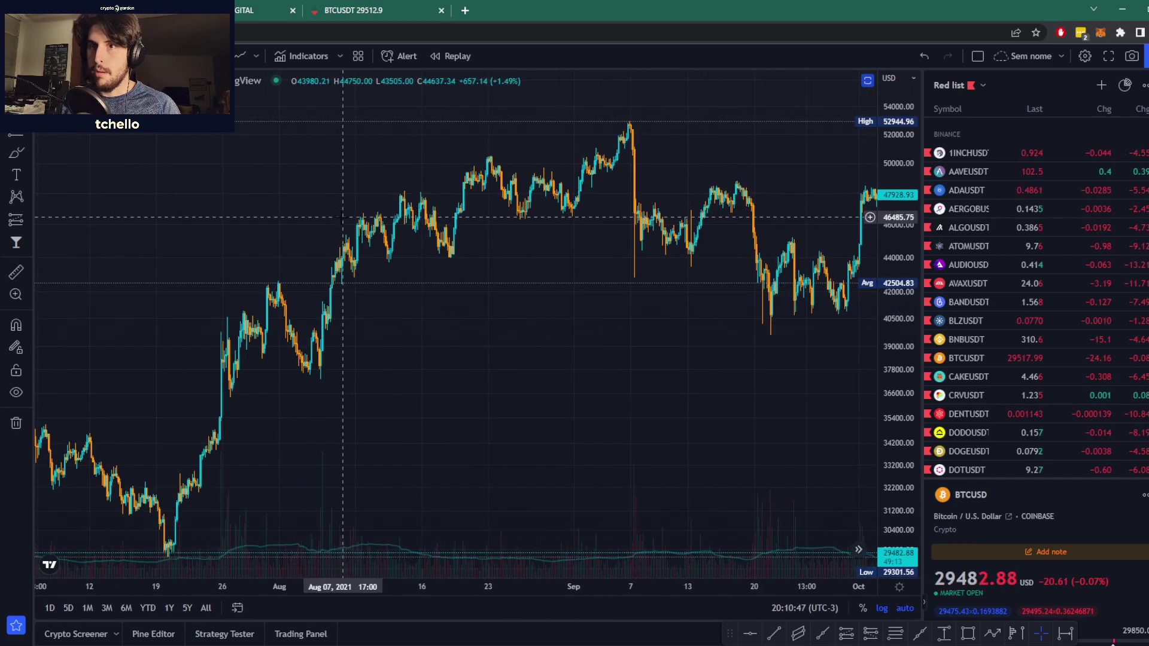
scroll(720, 259, "up", 1)
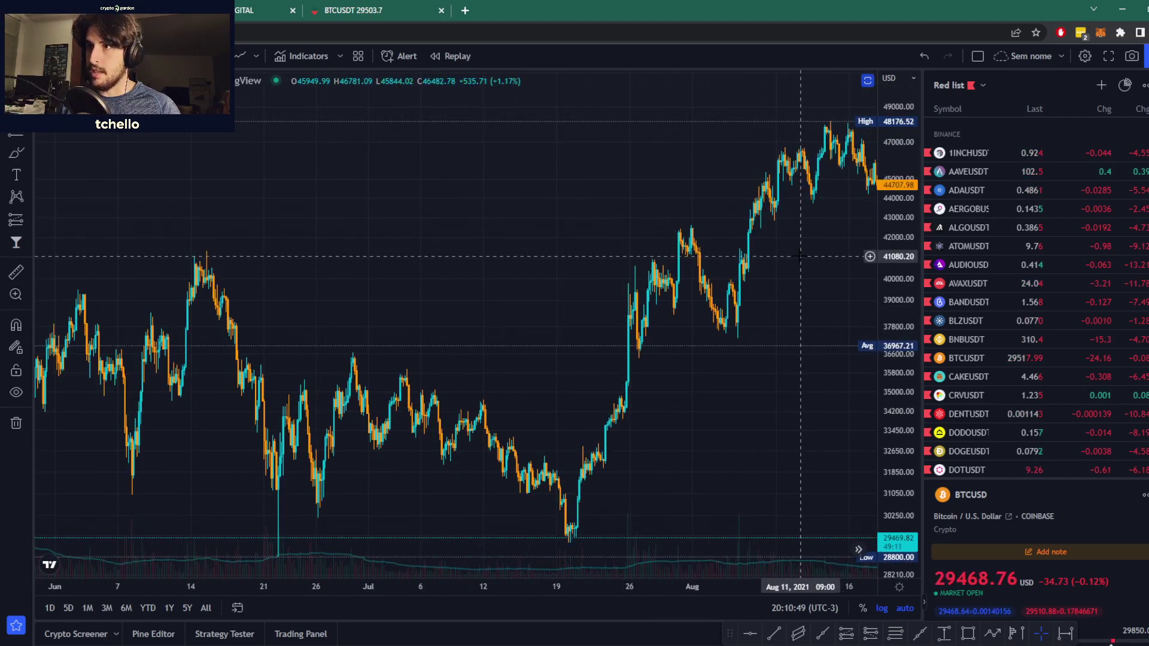
left_click_drag(804, 256, 587, 273)
scroll(589, 273, "down", 7)
left_click_drag(763, 254, 393, 262)
left_click_drag(782, 225, 490, 275)
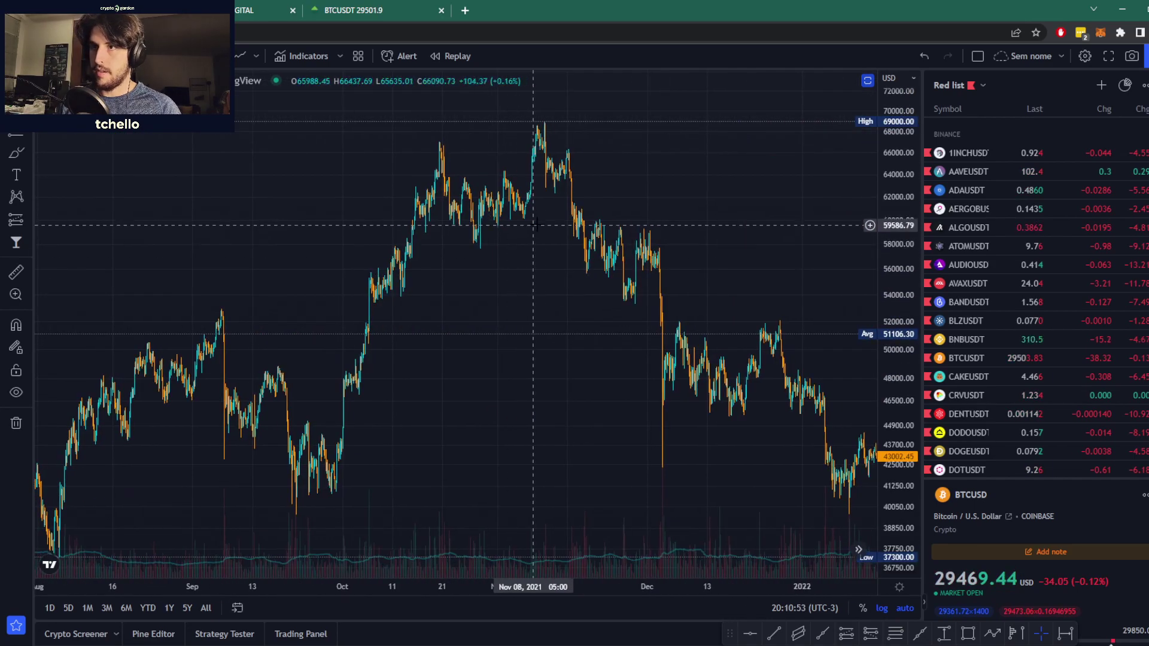
left_click(258, 10)
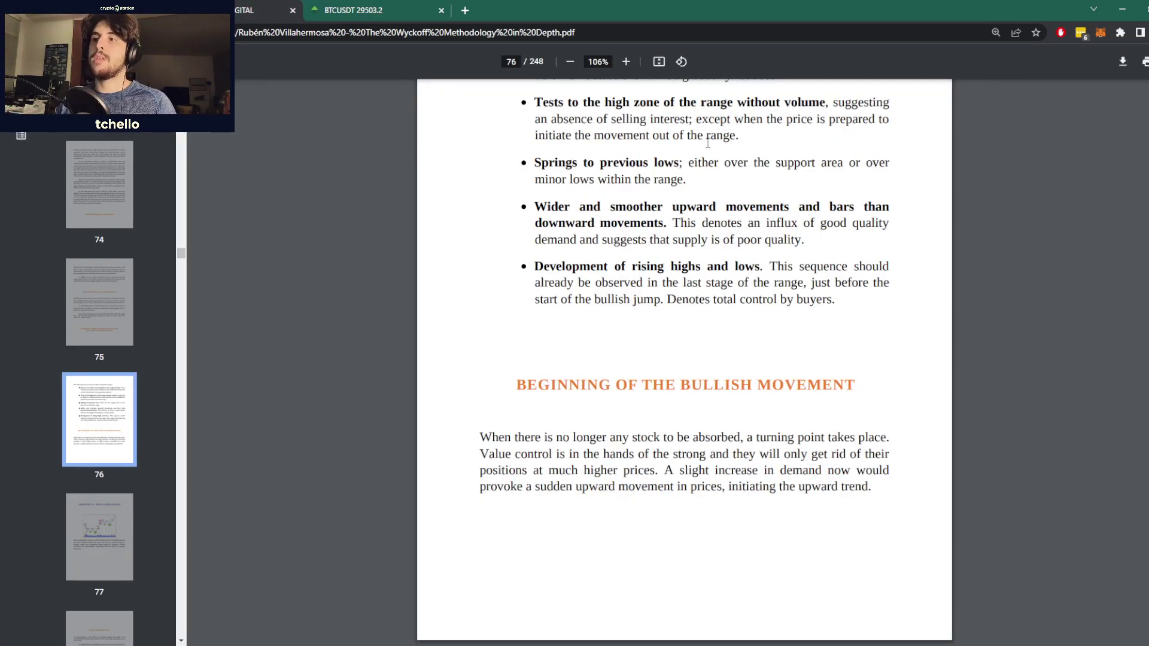
Step: Review BTCUSD from the late-2021 top back to the July–August 2021 rally, and examine the wider February–August 2021 structure
left_click(90, 10)
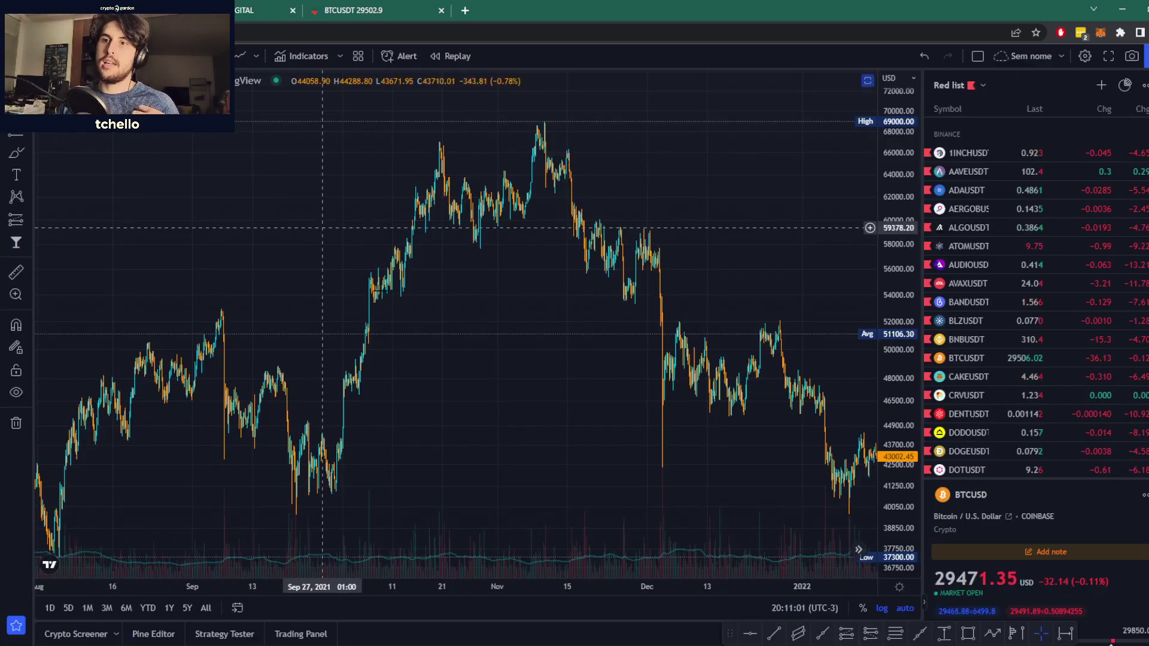
scroll(270, 198, "down", 4)
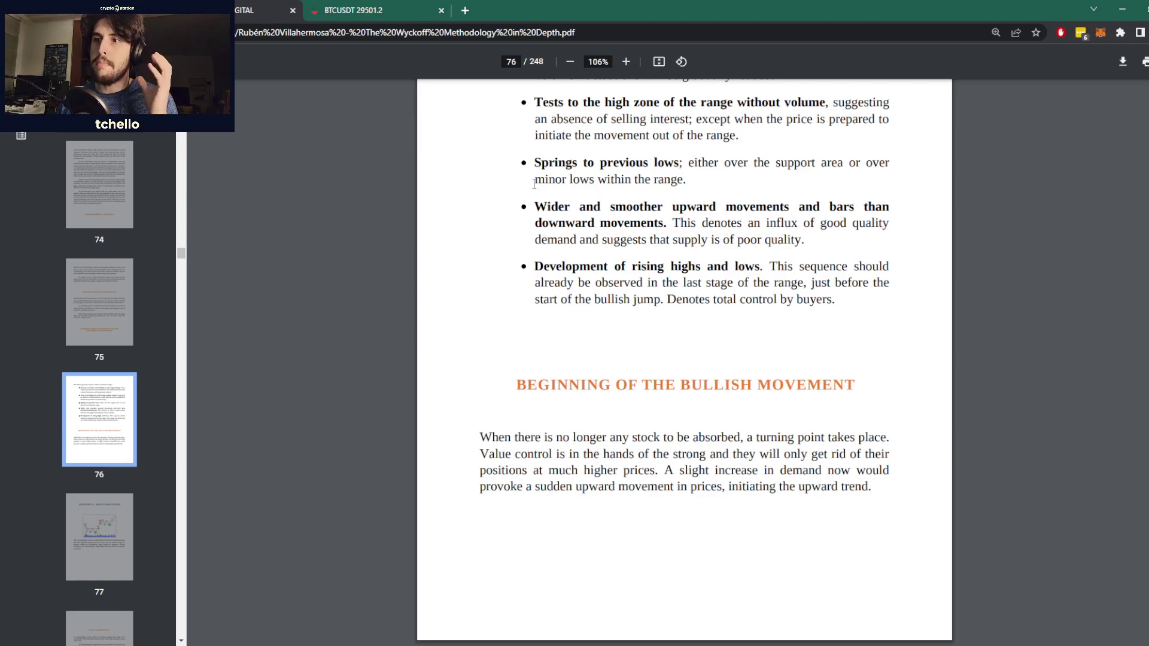
key("ctrl+Tab")
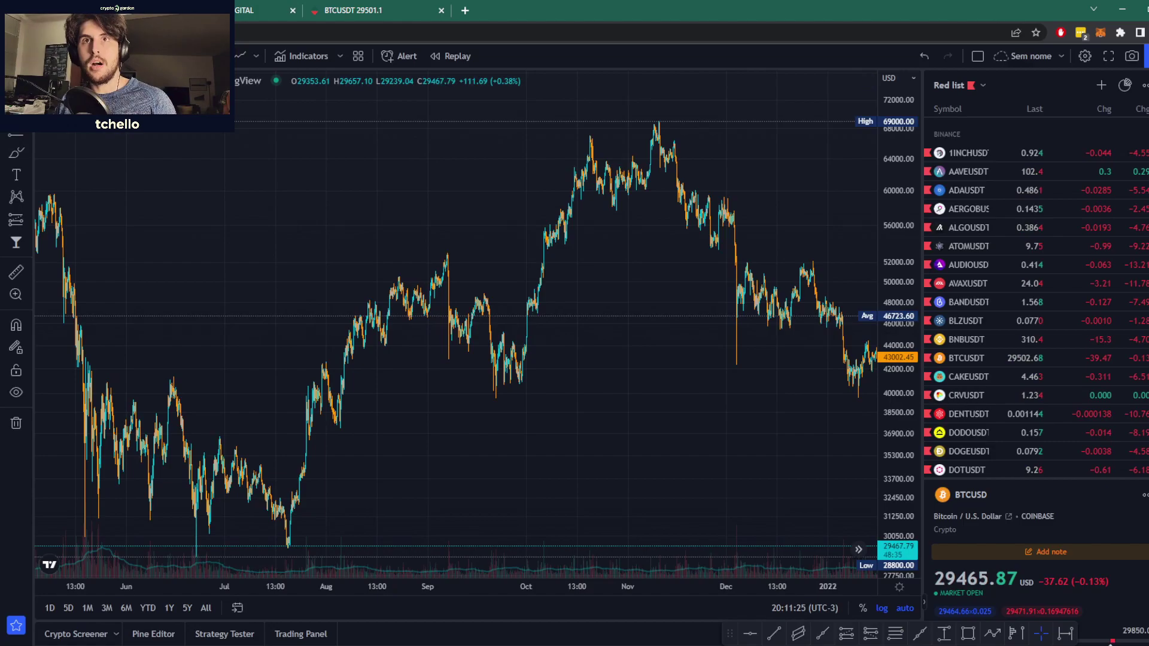
scroll(219, 252, "up", 6)
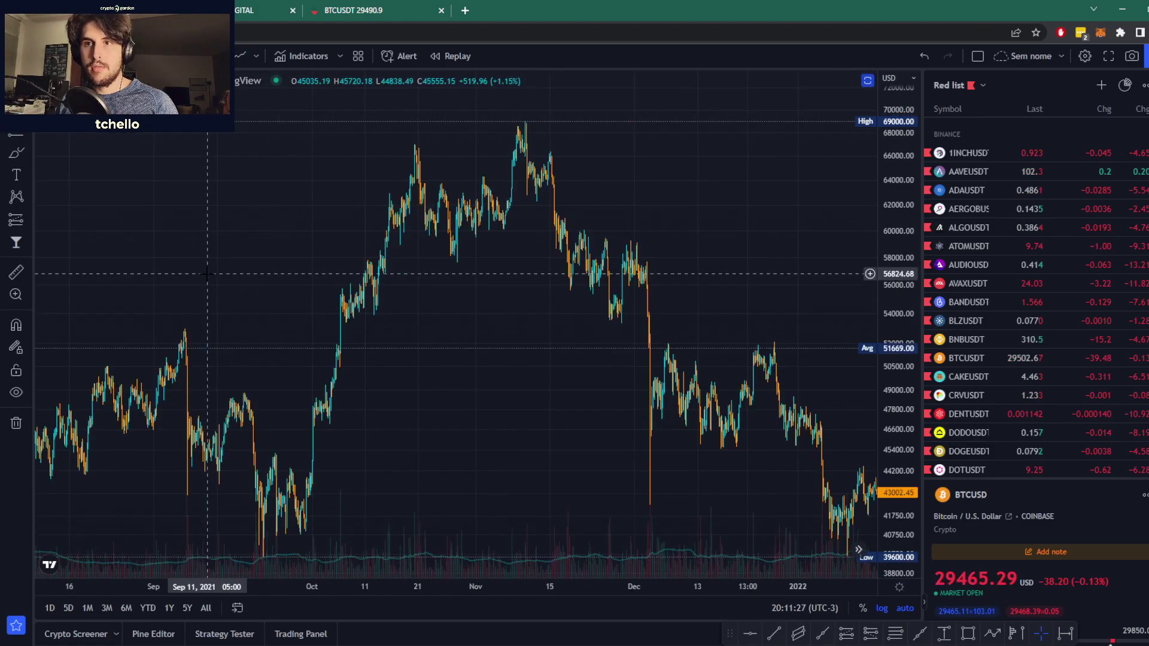
left_click_drag(109, 247, 707, 239)
scroll(181, 228, "up", 4)
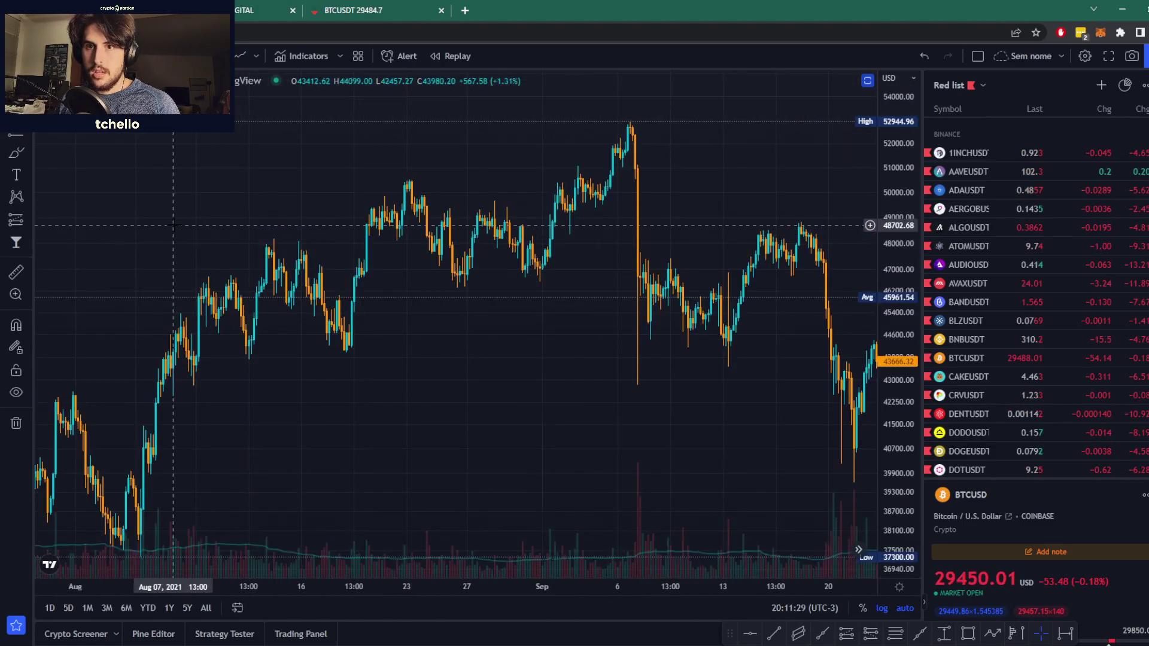
left_click_drag(181, 228, 809, 187)
scroll(535, 254, "up", 2)
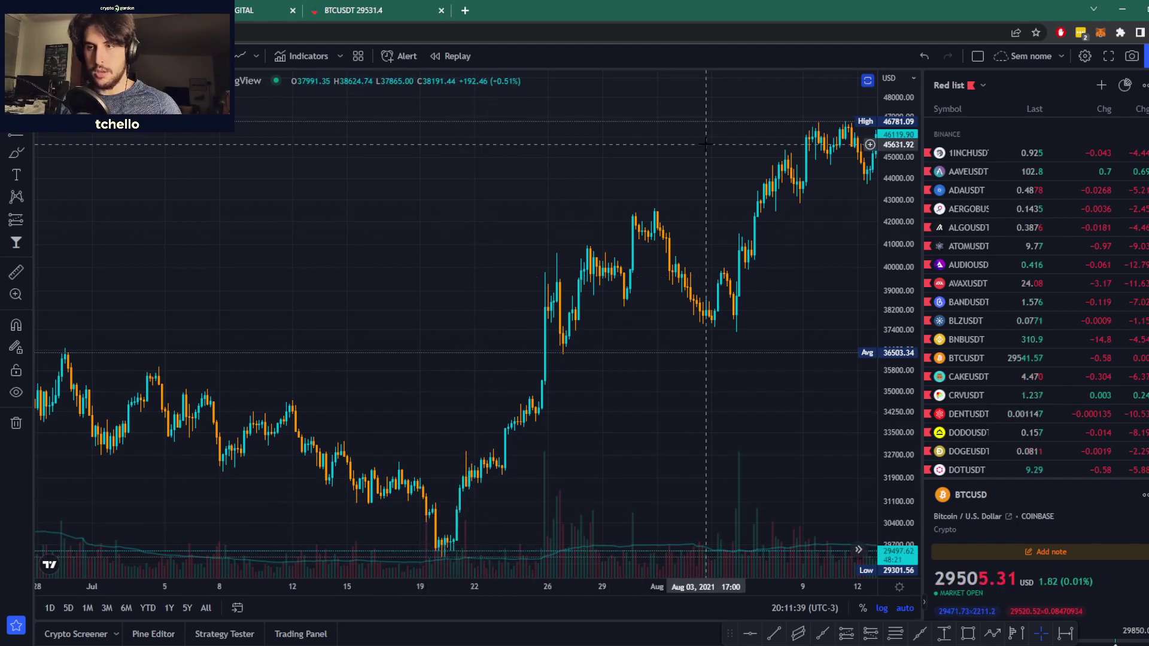
scroll(694, 109, "down", 2)
scroll(697, 109, "down", 5)
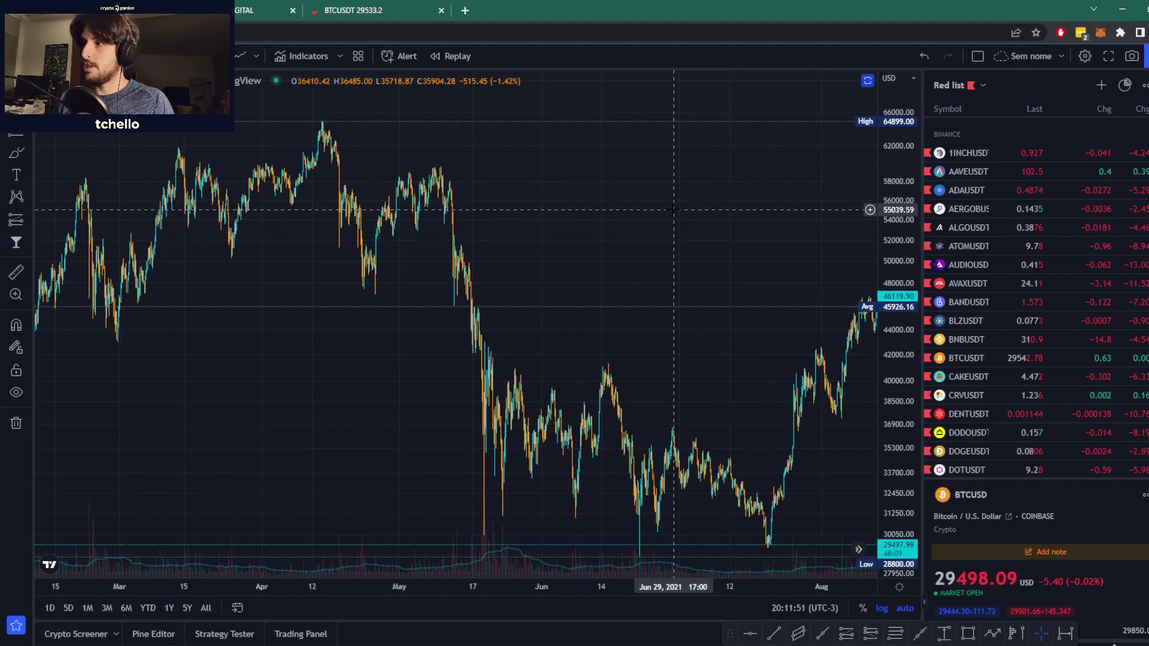
key("ctrl+t")
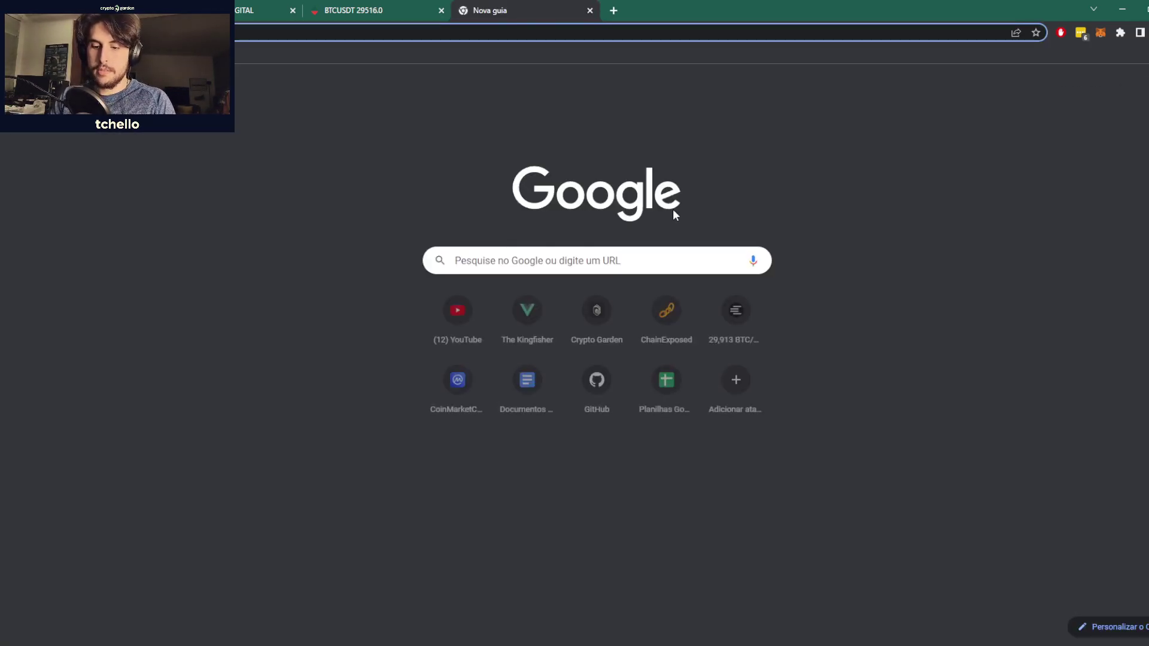
type("the crypt")
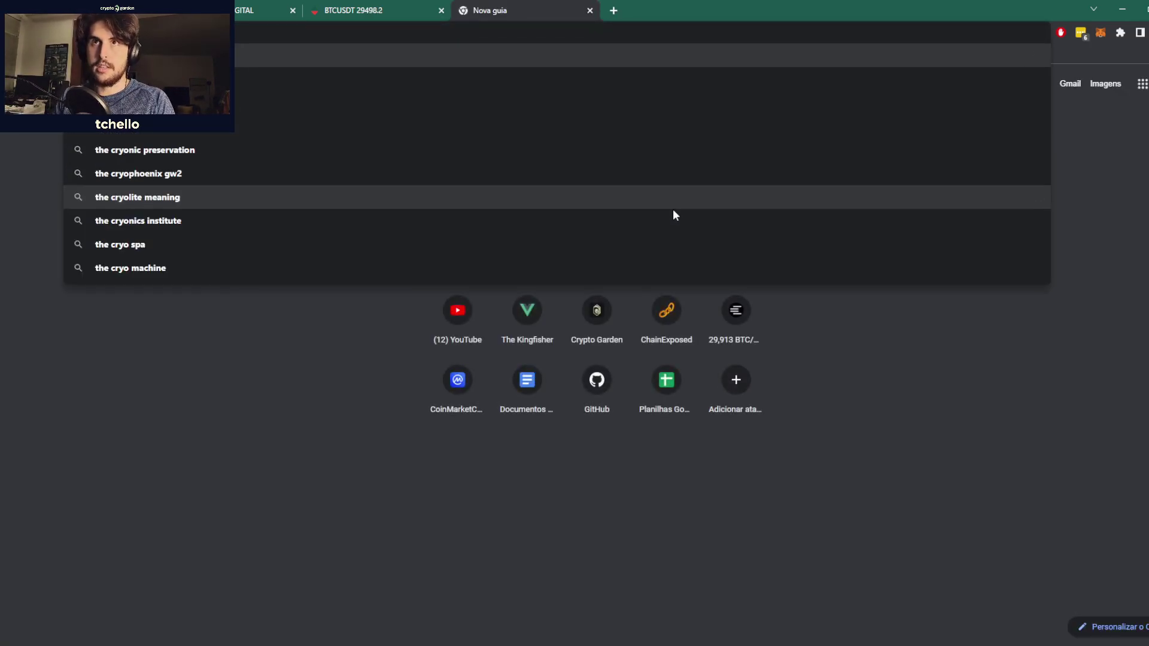
key("ctrl+w")
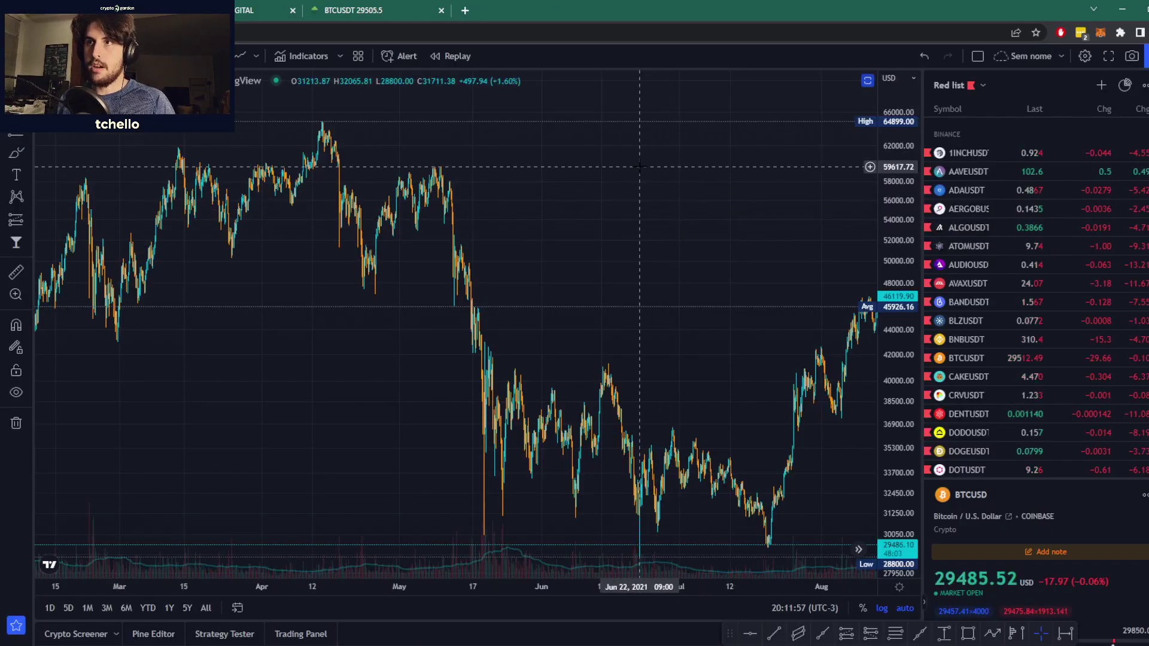